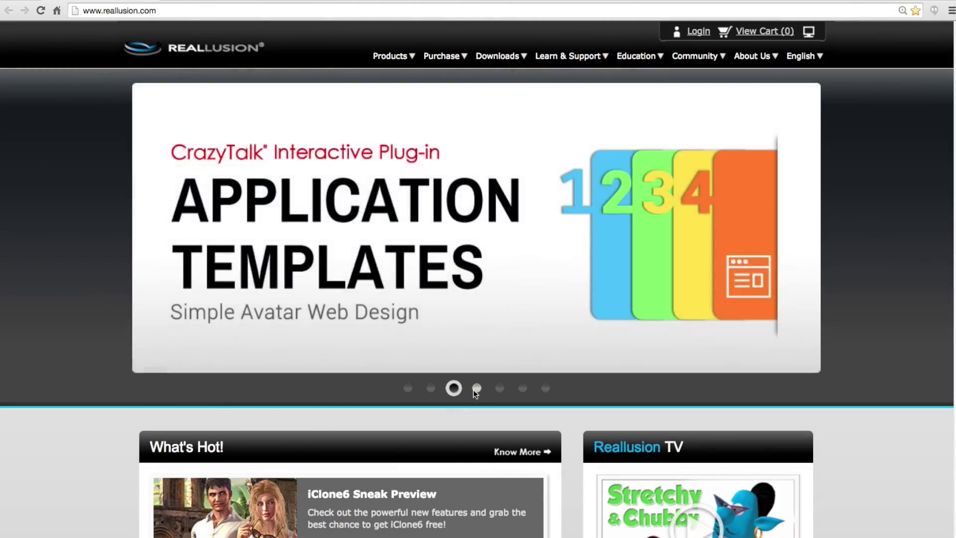
# - Browse the promotional banners on the Reallusion home page and return to the first one
pyautogui.click(475, 388)
pyautogui.click(499, 389)
pyautogui.click(522, 389)
pyautogui.click(546, 389)
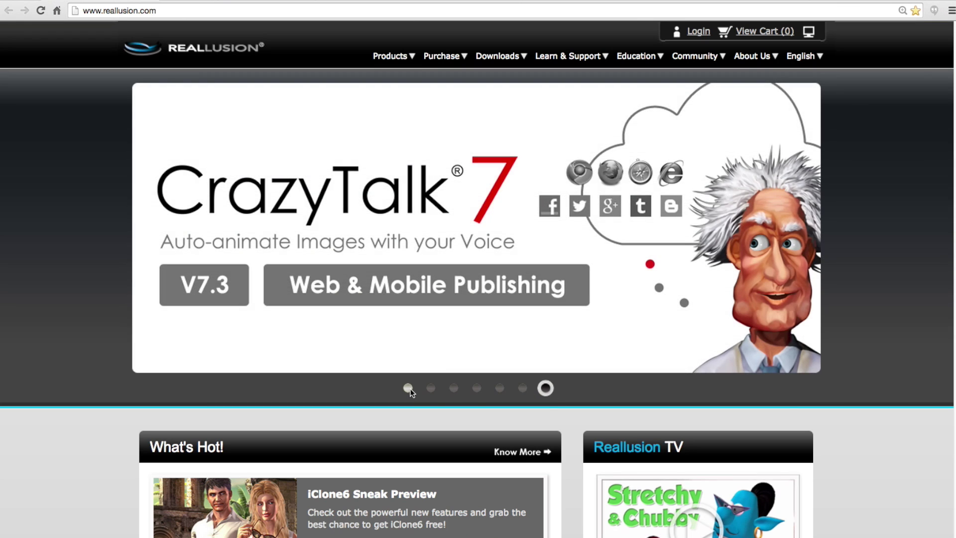
pyautogui.click(410, 389)
# - Open the iClone product page under 3D Animation and look through its contents
pyautogui.moveTo(446, 60)
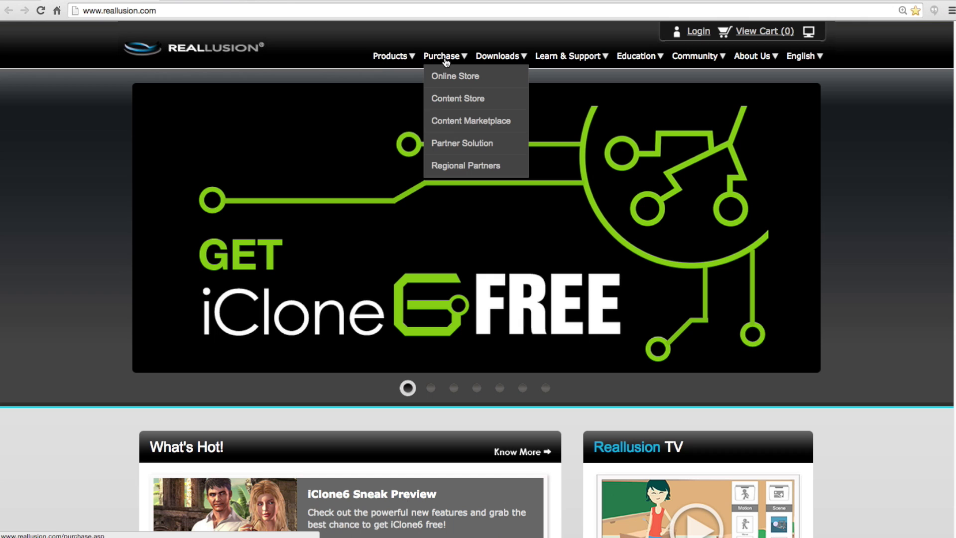
pyautogui.moveTo(399, 62)
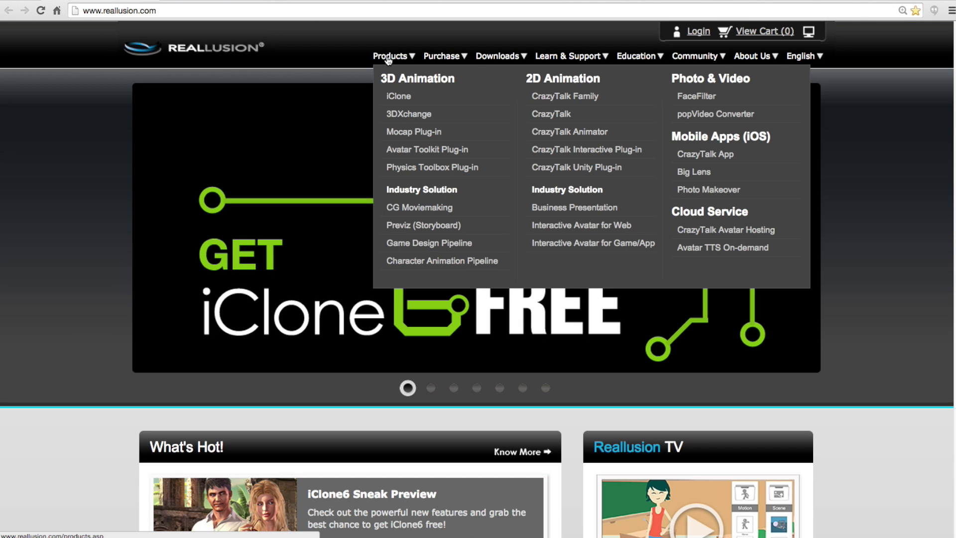
pyautogui.click(408, 100)
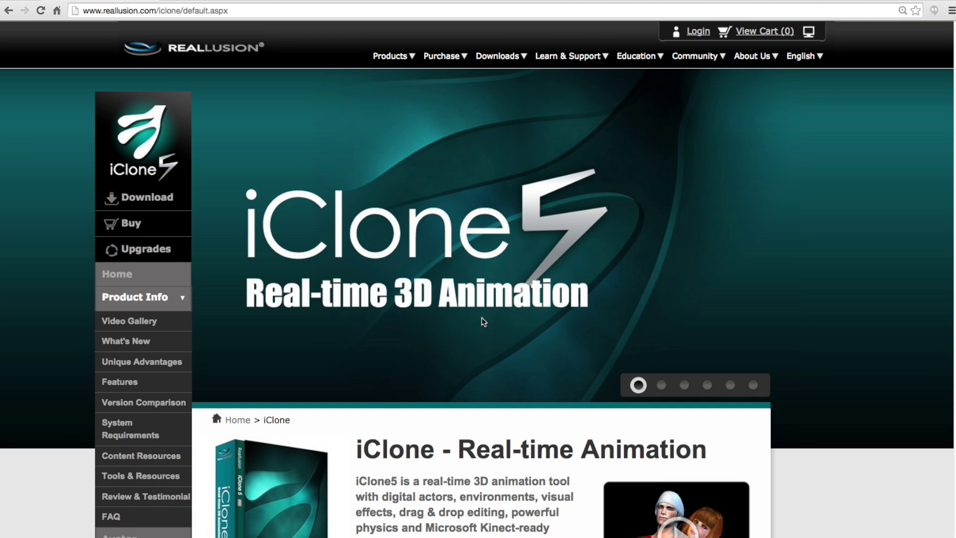
pyautogui.scroll(-3, 480, 319)
pyautogui.scroll(-10, 841, 313)
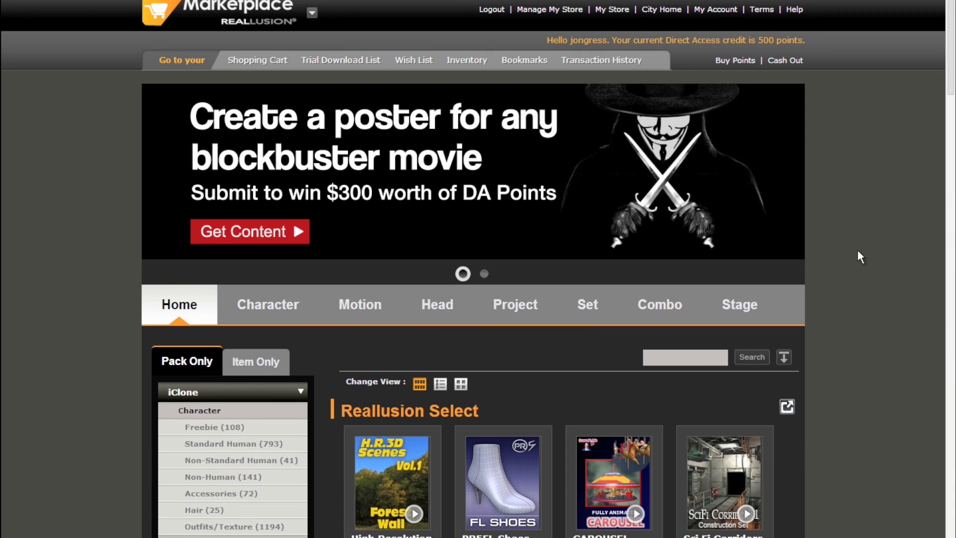
# - Look through the Reallusion Marketplace content packs, including the Reallusion Select, Top Free and What's New sections
pyautogui.scroll(-5, 858, 249)
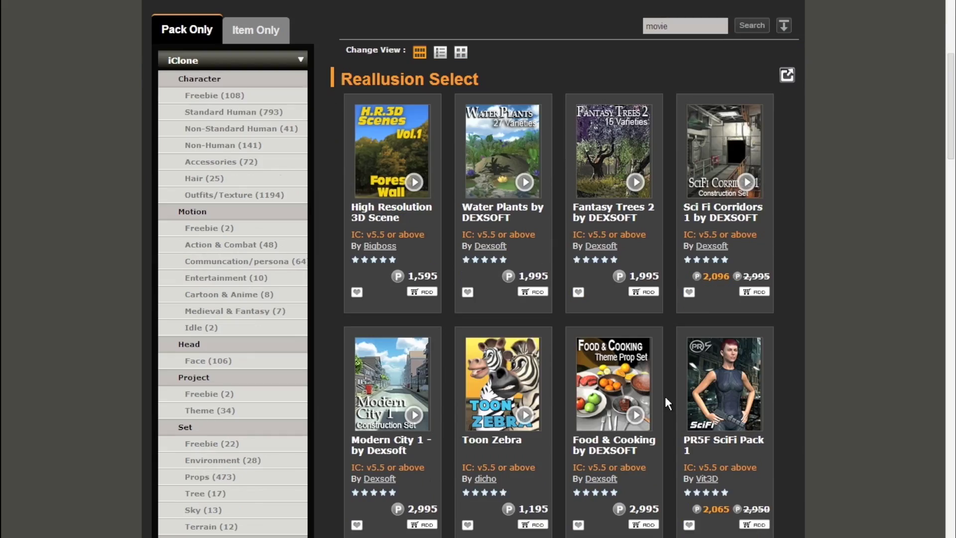
pyautogui.scroll(-14, 664, 393)
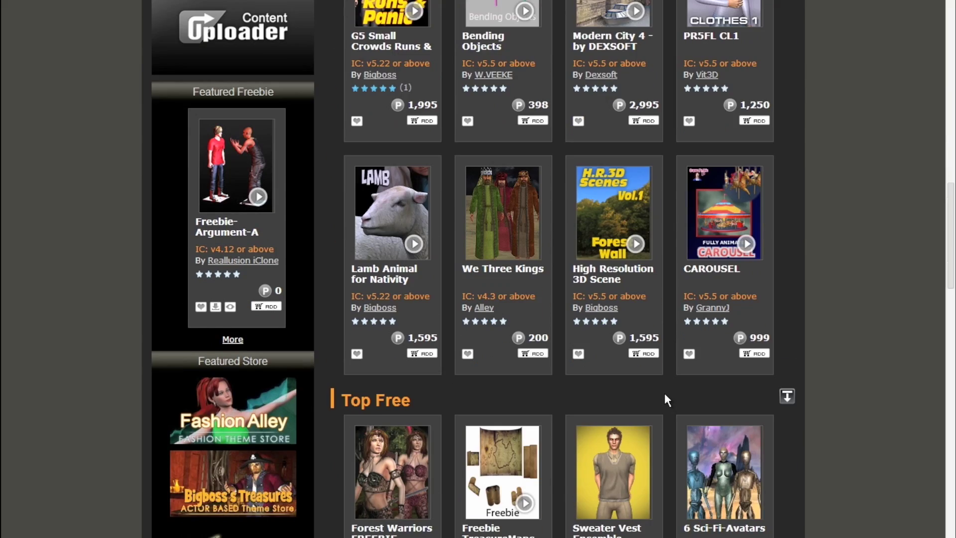
pyautogui.scroll(-14, 667, 400)
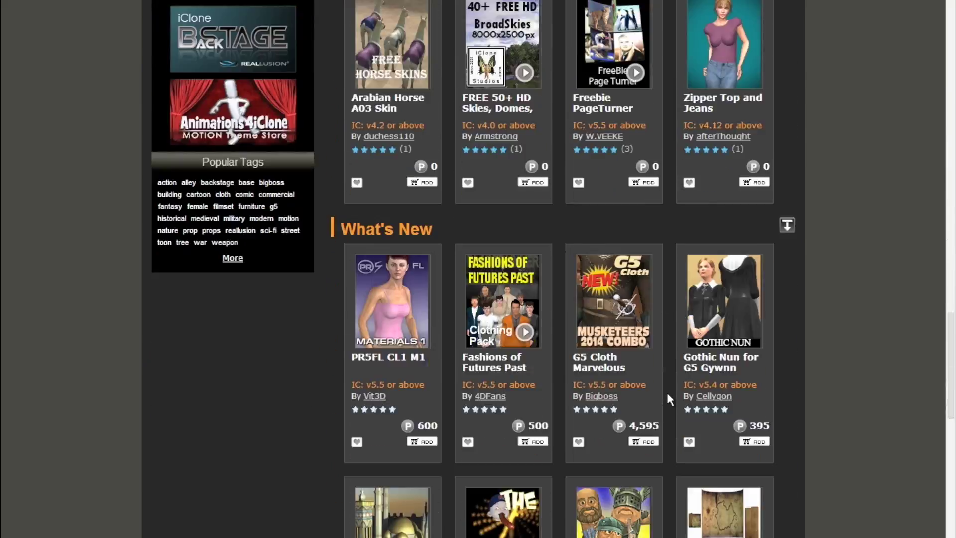
pyautogui.scroll(-8, 667, 392)
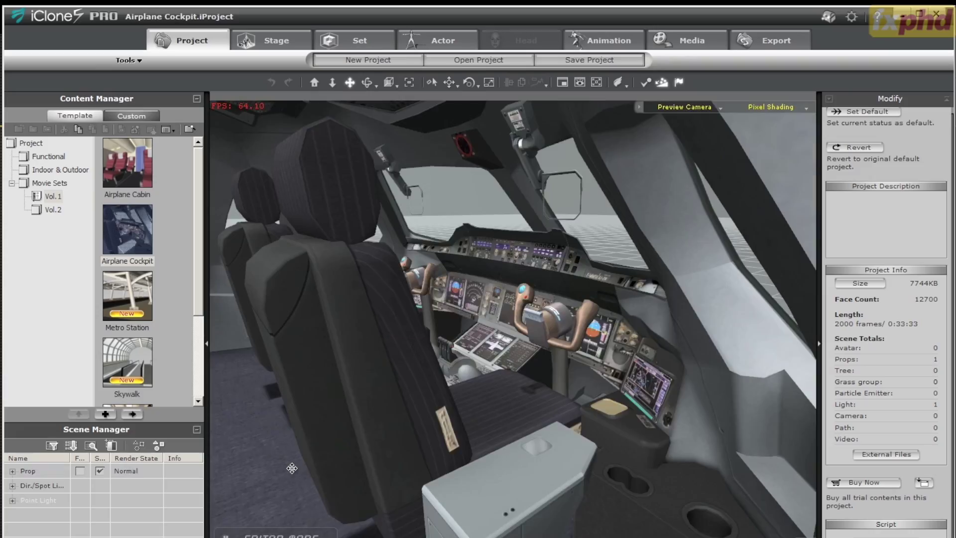
# - Inspect the Airplane Cockpit set in iClone, open its prop in 3DXchange and examine the cockpit there
pyautogui.moveTo(292, 468); pyautogui.dragTo(508, 371, button='right')
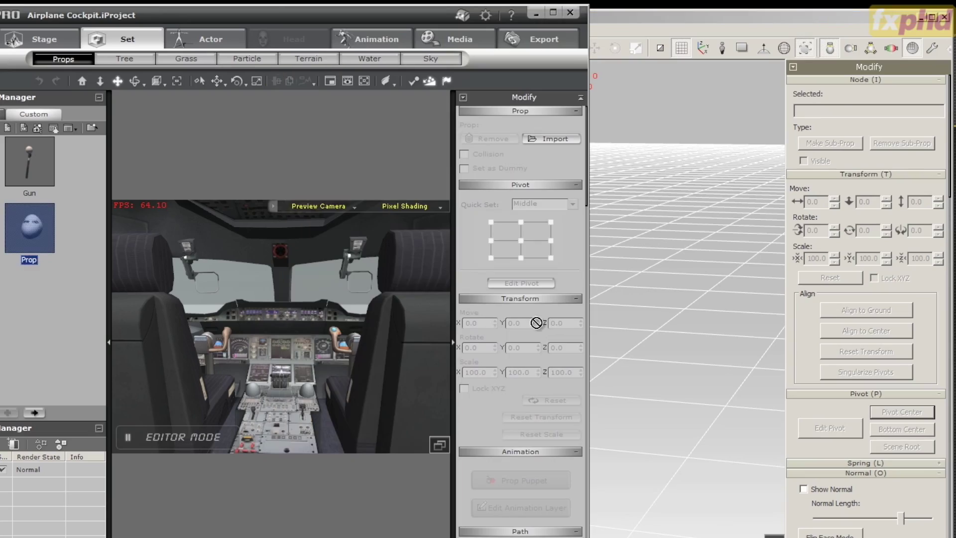
pyautogui.moveTo(537, 322); pyautogui.dragTo(653, 326)
pyautogui.moveTo(675, 333); pyautogui.dragTo(652, 305, button='right')
pyautogui.scroll(5, 631, 347)
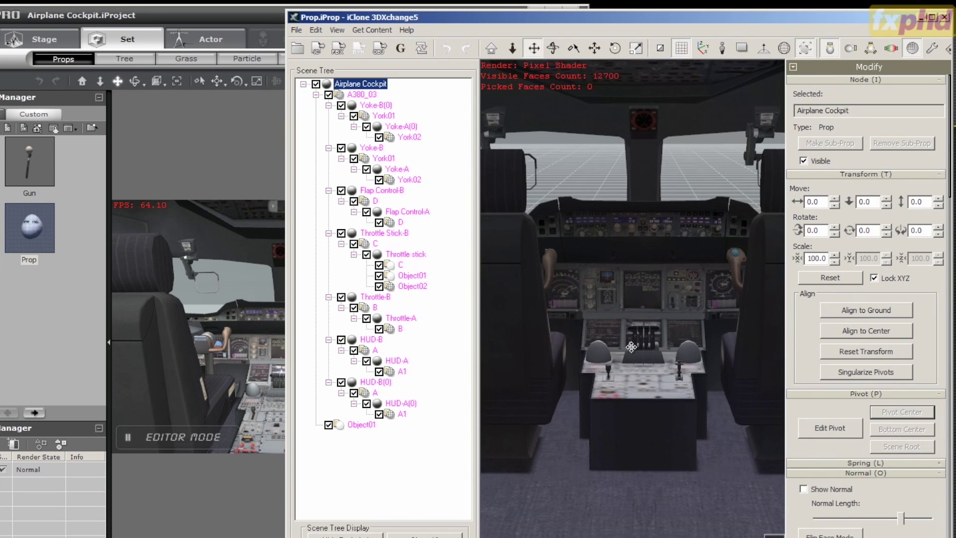
pyautogui.moveTo(631, 347); pyautogui.dragTo(639, 320, button='right')
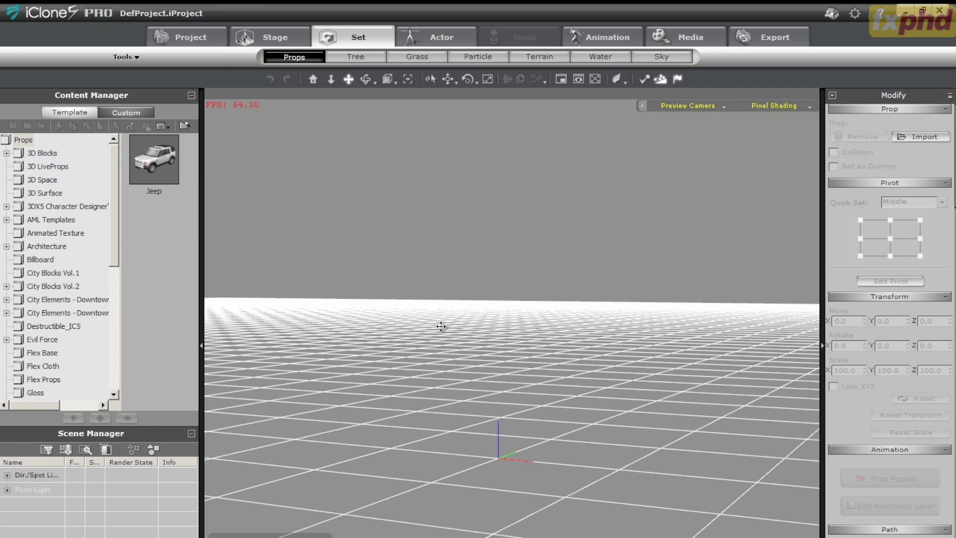
# - Add City Block 02 from the City Blocks Vol.2 Buildings props to the empty iClone scene
pyautogui.click(7, 287)
pyautogui.click(7, 287)
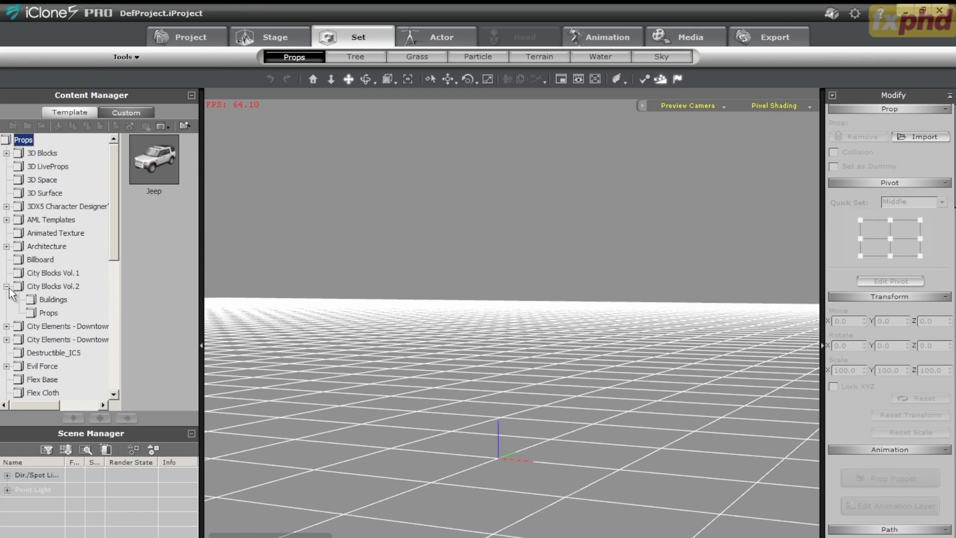
pyautogui.click(32, 314)
pyautogui.click(52, 299)
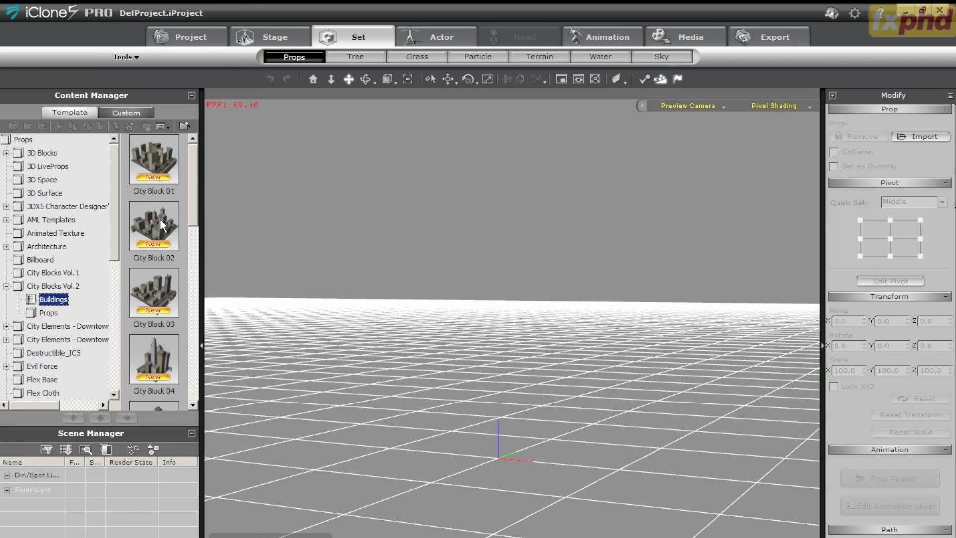
pyautogui.moveTo(155, 220); pyautogui.dragTo(473, 421)
pyautogui.moveTo(771, 440); pyautogui.dragTo(810, 267)
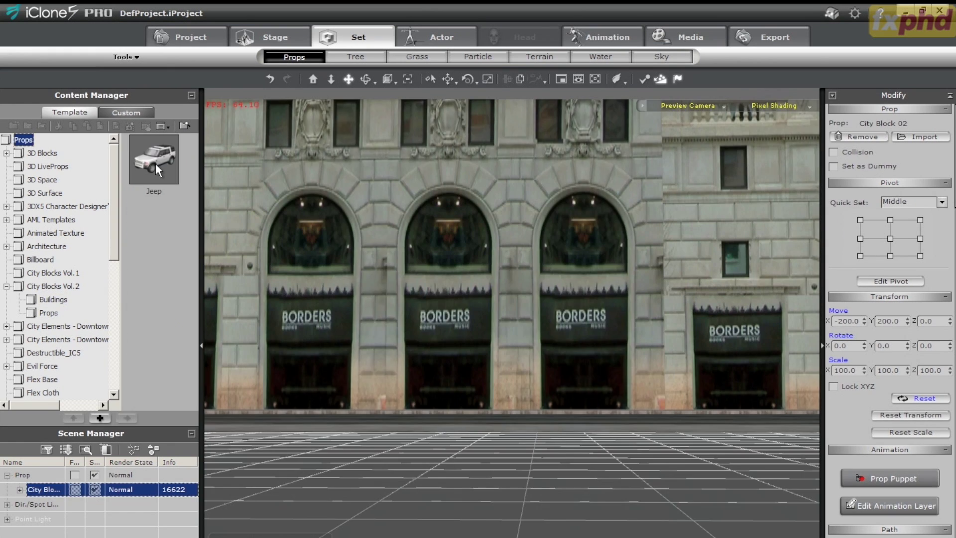
# - Place the Jeep prop in front of the city block and rotate it to 220 on Z
pyautogui.moveTo(155, 164); pyautogui.dragTo(463, 521)
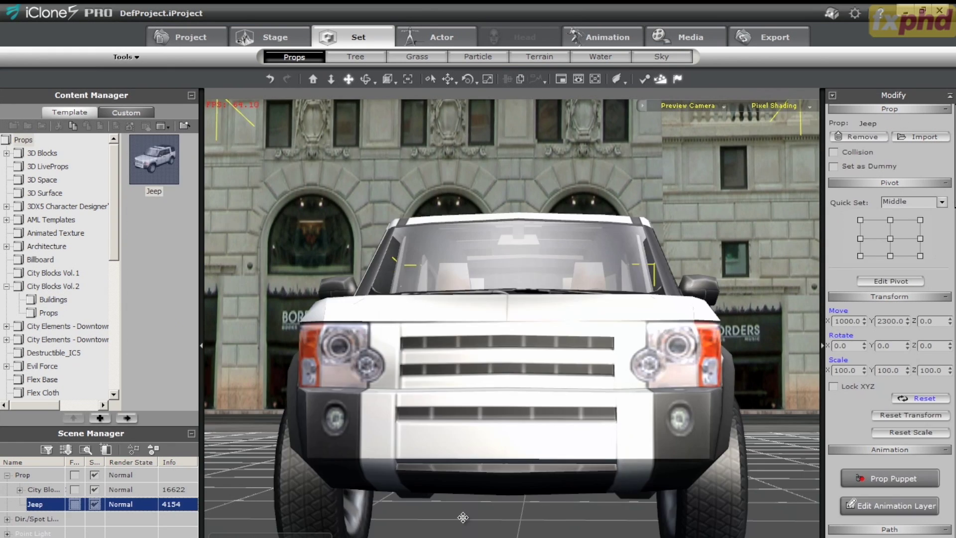
pyautogui.click(467, 78)
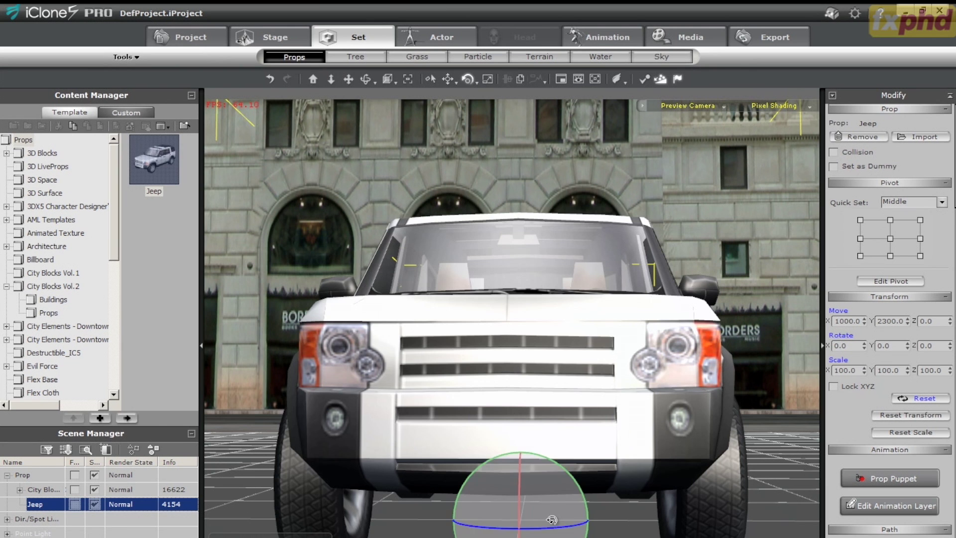
pyautogui.moveTo(556, 526); pyautogui.dragTo(707, 526)
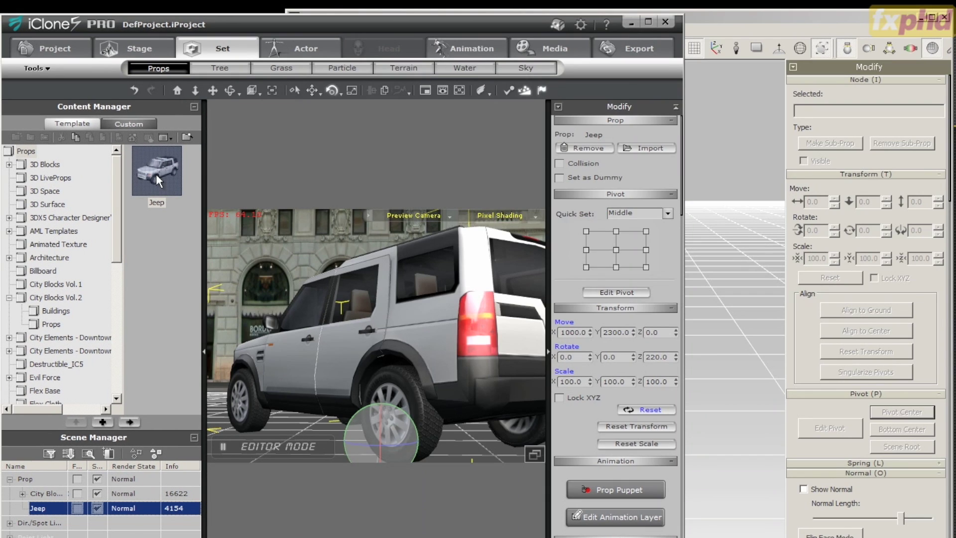
# - Open the Jeep in 3DXchange and set up its FBX export with the GameEngine_Unreal target preset
pyautogui.moveTo(157, 175); pyautogui.dragTo(739, 294)
pyautogui.click(763, 21)
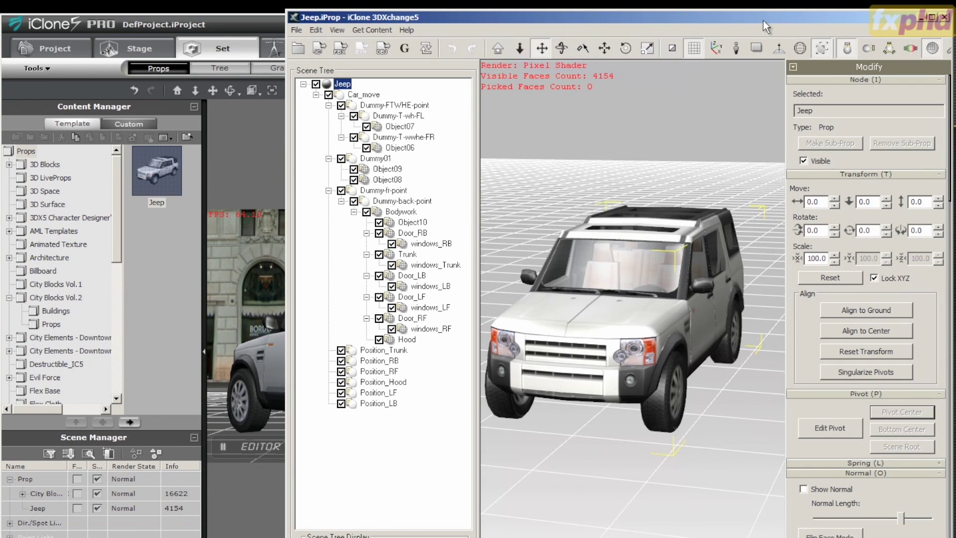
pyautogui.click(344, 50)
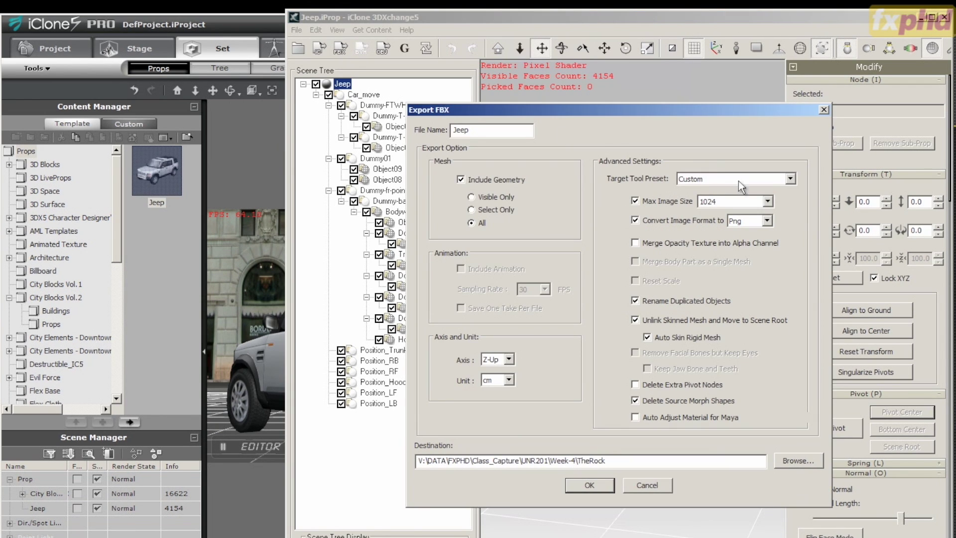
pyautogui.click(790, 179)
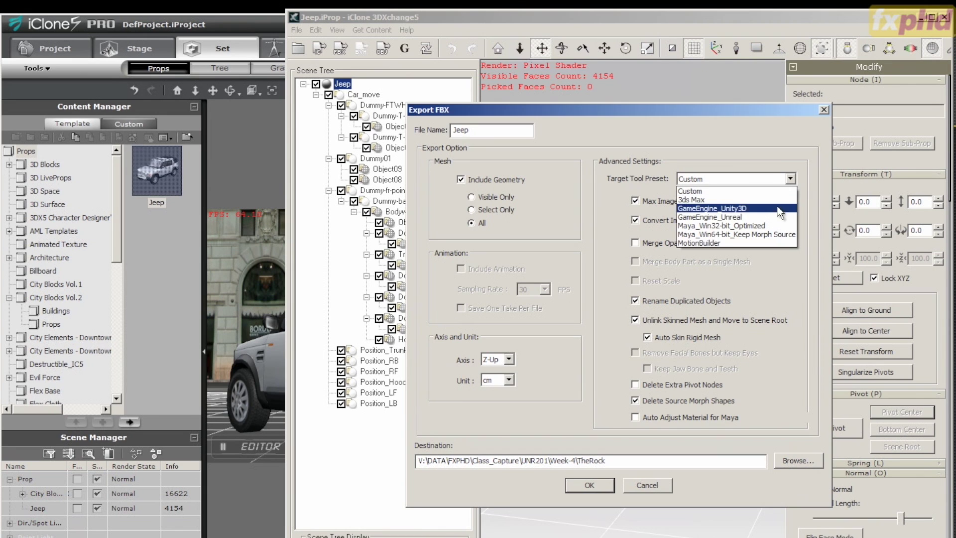
pyautogui.click(765, 218)
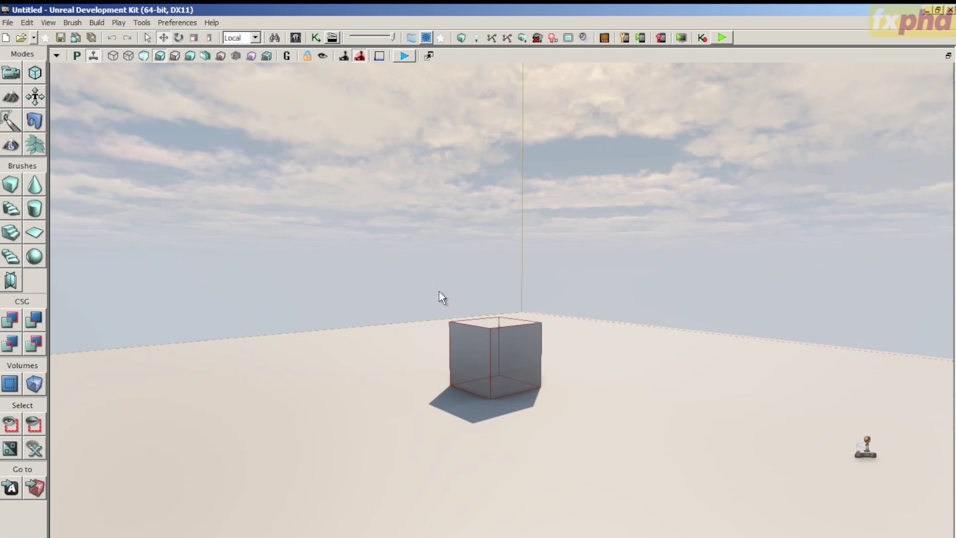
# - In the Unreal Development Kit, import Jeep.fbx into MyPackage as Jeep with its materials and textures
pyautogui.click(297, 35)
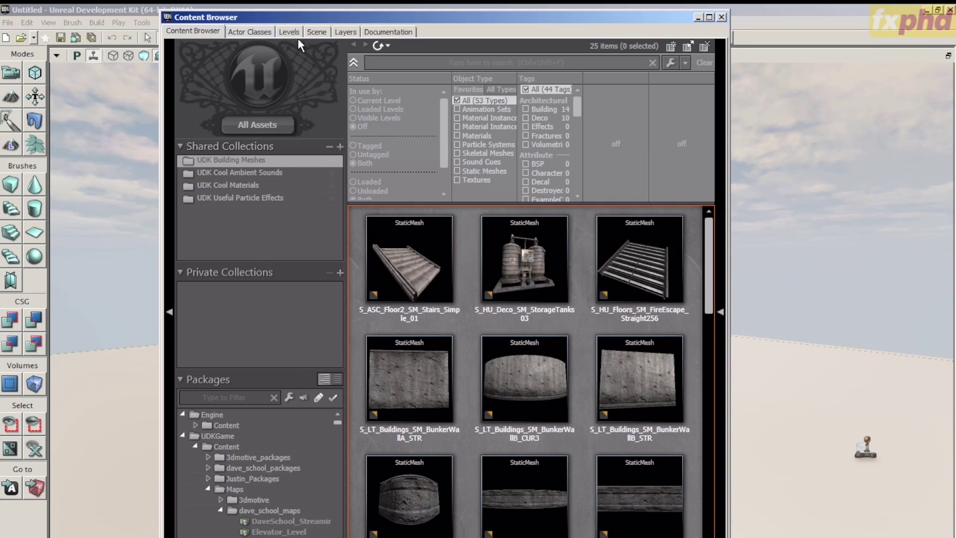
pyautogui.click(309, 396)
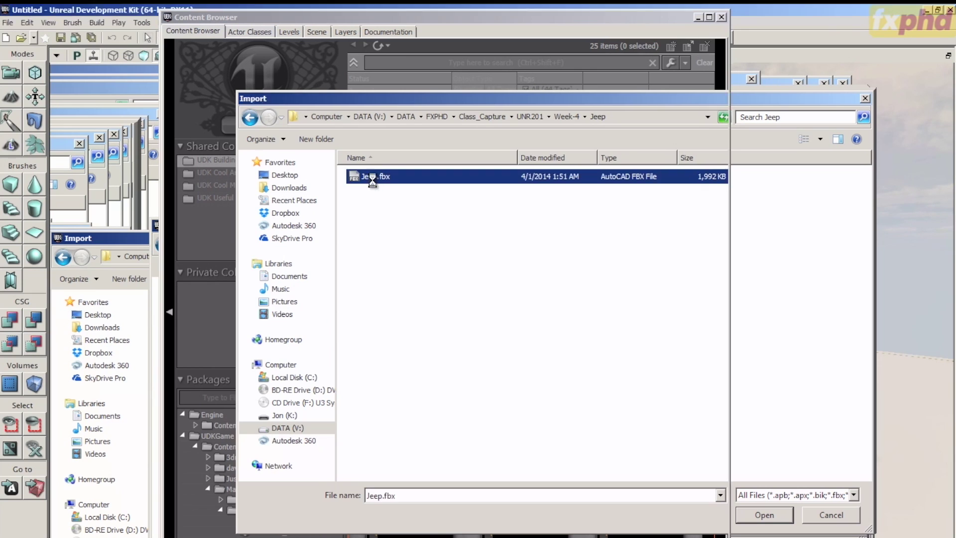
pyautogui.doubleClick(373, 179)
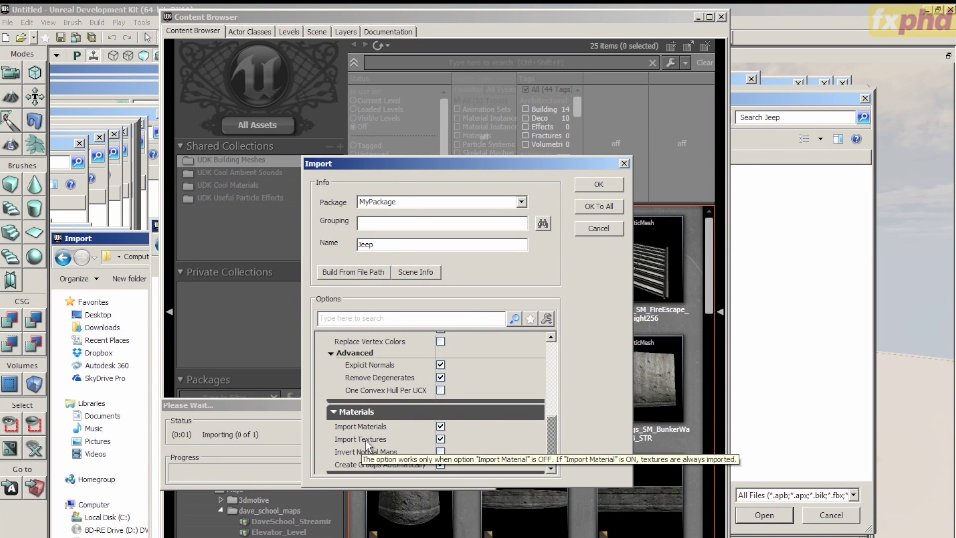
pyautogui.click(596, 200)
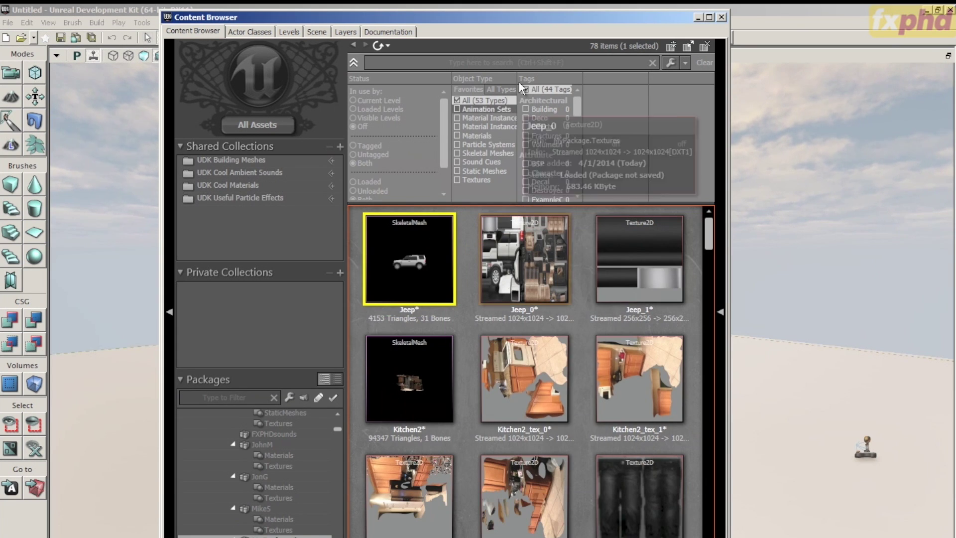
# - Place the imported Jeep skeletal mesh in the level and frame it in the view
pyautogui.moveTo(553, 16); pyautogui.dragTo(257, 32)
pyautogui.moveTo(114, 285); pyautogui.dragTo(704, 481)
pyautogui.click(425, 33)
pyautogui.moveTo(508, 179); pyautogui.dragTo(627, 244, button='middle')
pyautogui.click(627, 244)
pyautogui.moveTo(627, 244); pyautogui.dragTo(563, 365)
# - Switch to iClone, dismiss the welcome screen and add the G5 character Chuck to the scene
pyautogui.hotkey('alt', 'Tab')
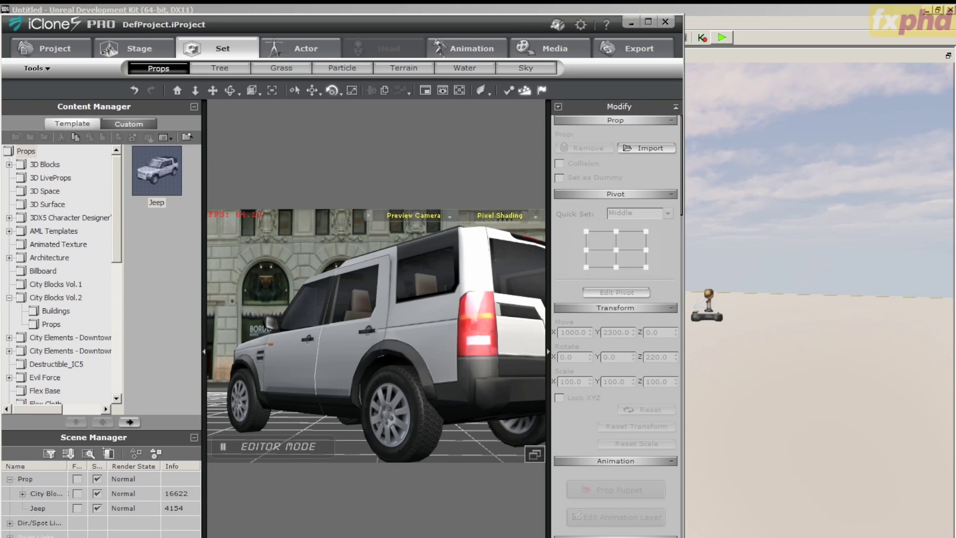
pyautogui.hotkey('alt', 'Tab')
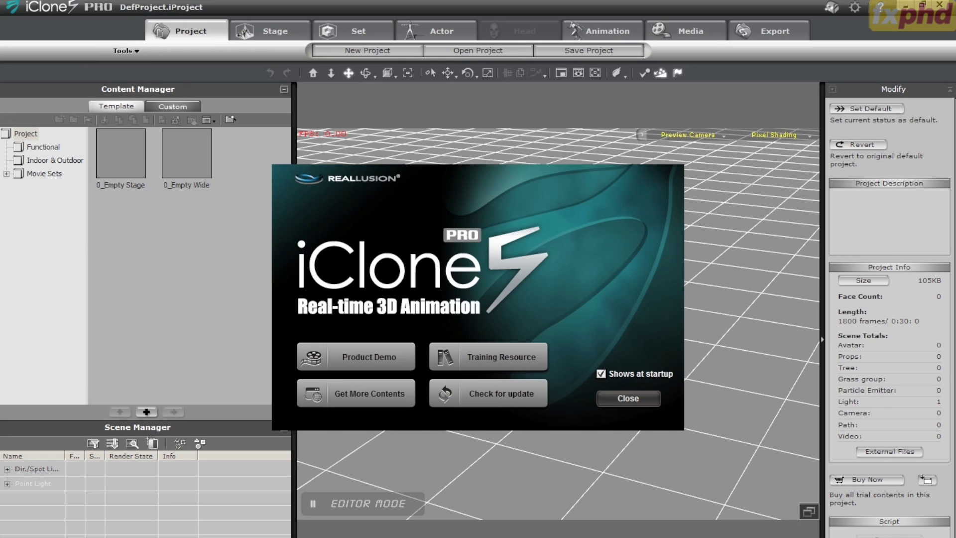
pyautogui.click(647, 401)
pyautogui.click(443, 35)
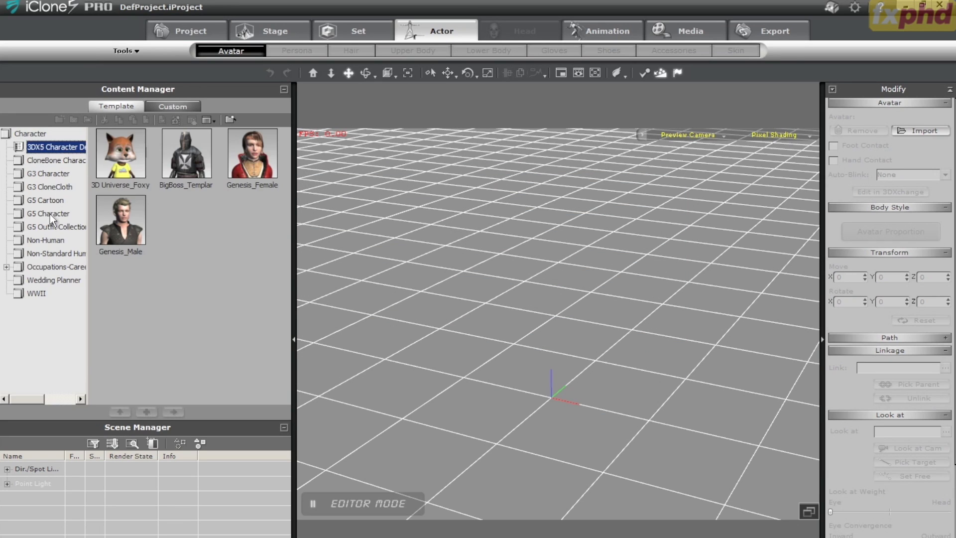
pyautogui.doubleClick(106, 151)
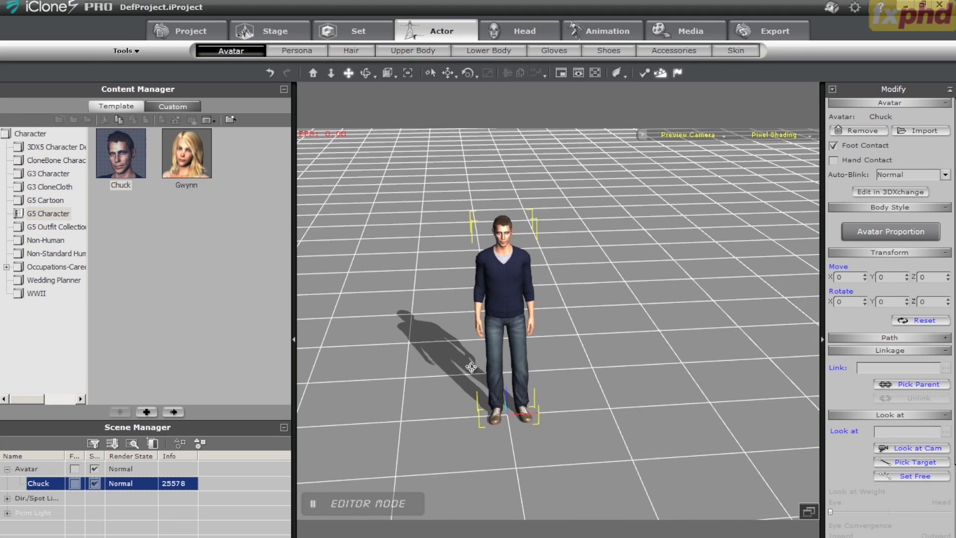
# - Frame Chuck's head and upper body and delete his hair
pyautogui.moveTo(418, 348); pyautogui.dragTo(422, 314)
pyautogui.moveTo(422, 314); pyautogui.dragTo(412, 230, button='right')
pyautogui.moveTo(412, 231); pyautogui.dragTo(421, 212)
pyautogui.scroll(3, 420, 212)
pyautogui.moveTo(331, 211); pyautogui.dragTo(410, 279)
pyautogui.scroll(3, 401, 279)
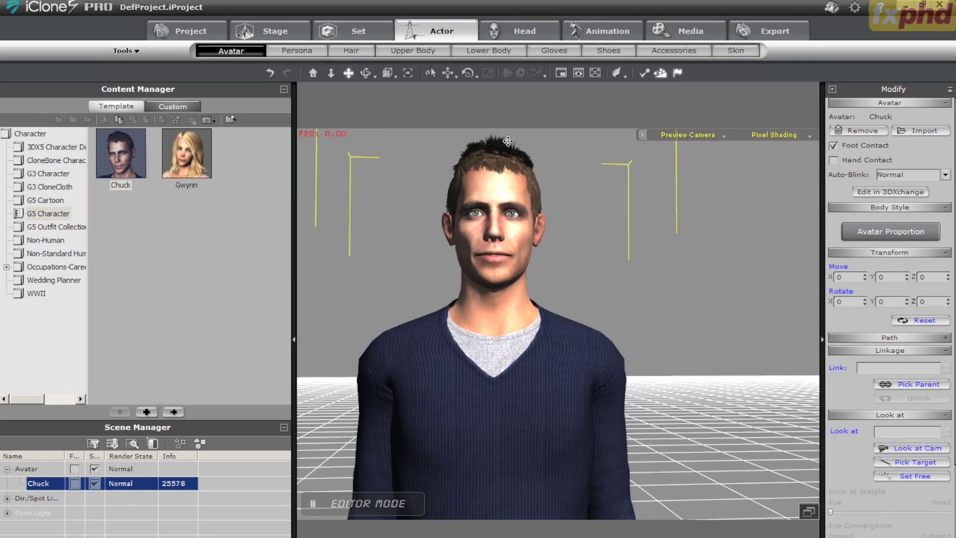
pyautogui.click(508, 142)
pyautogui.press('Delete')
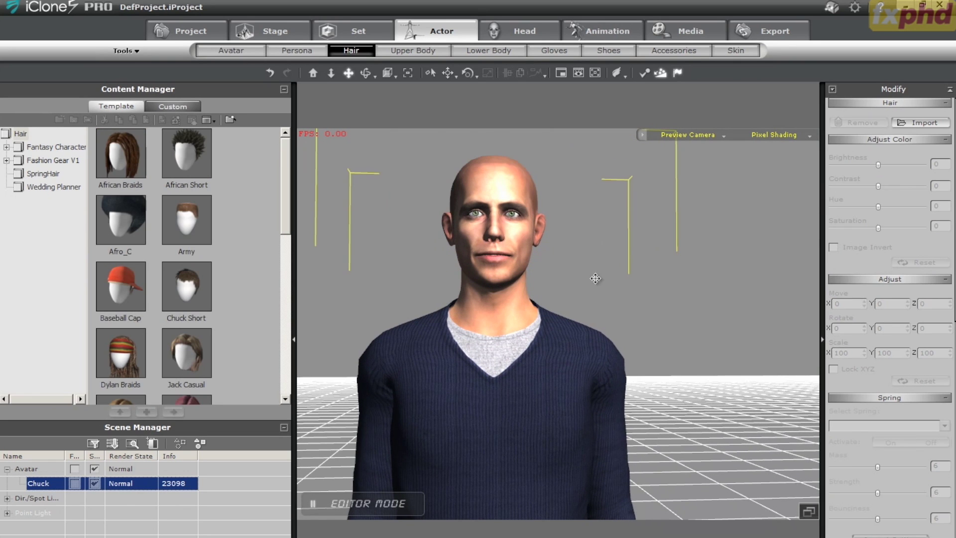
# - Load the photo of the bald man in the black T-shirt as the image for creating Chuck's face
pyautogui.moveTo(595, 278); pyautogui.dragTo(614, 378)
pyautogui.scroll(3, 614, 378)
pyautogui.click(294, 339)
pyautogui.moveTo(428, 335); pyautogui.dragTo(507, 324)
pyautogui.moveTo(507, 324); pyautogui.dragTo(523, 329, button='right')
pyautogui.scroll(3, 523, 330)
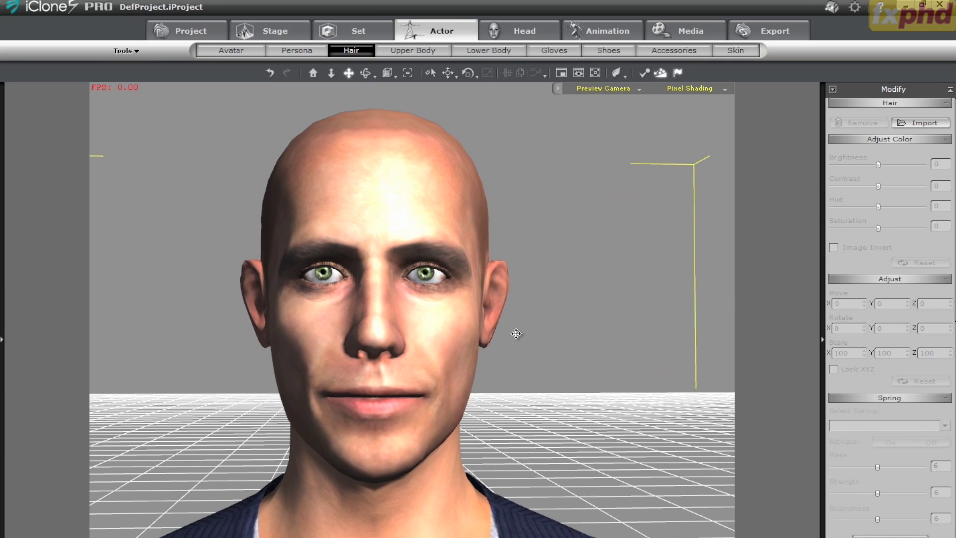
pyautogui.click(528, 33)
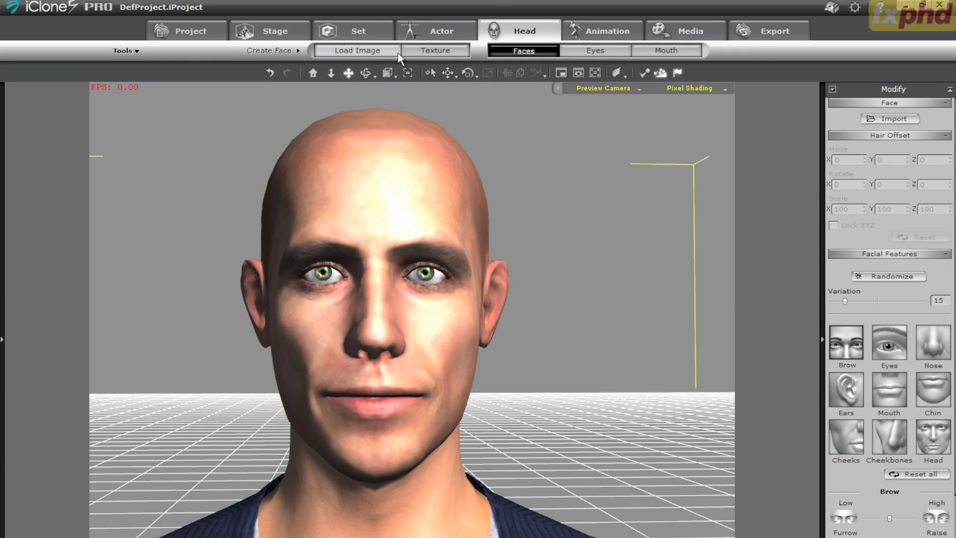
pyautogui.click(372, 52)
pyautogui.doubleClick(489, 243)
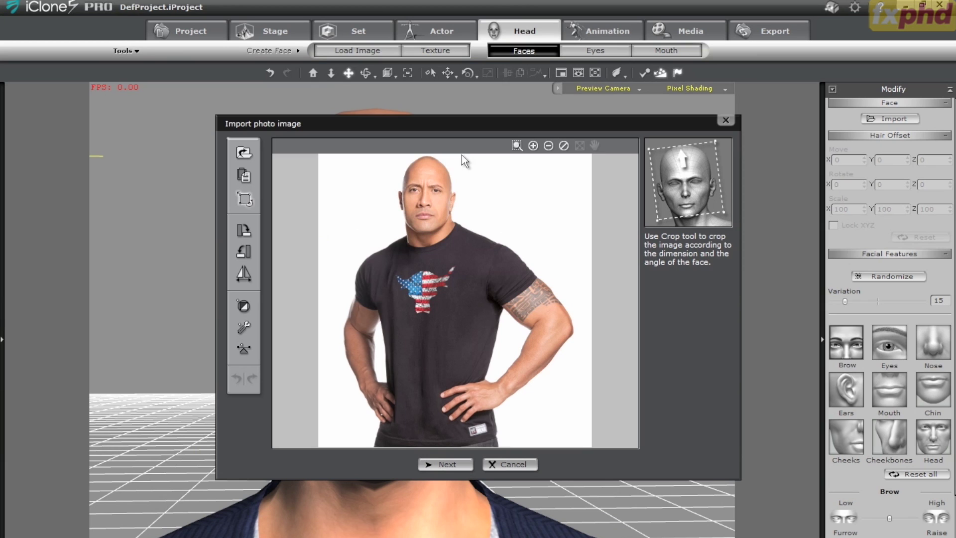
# - Crop the photo to the man's head and continue to the facial boundary adjustment
pyautogui.moveTo(398, 241); pyautogui.dragTo(391, 242)
pyautogui.click(600, 164)
pyautogui.click(439, 463)
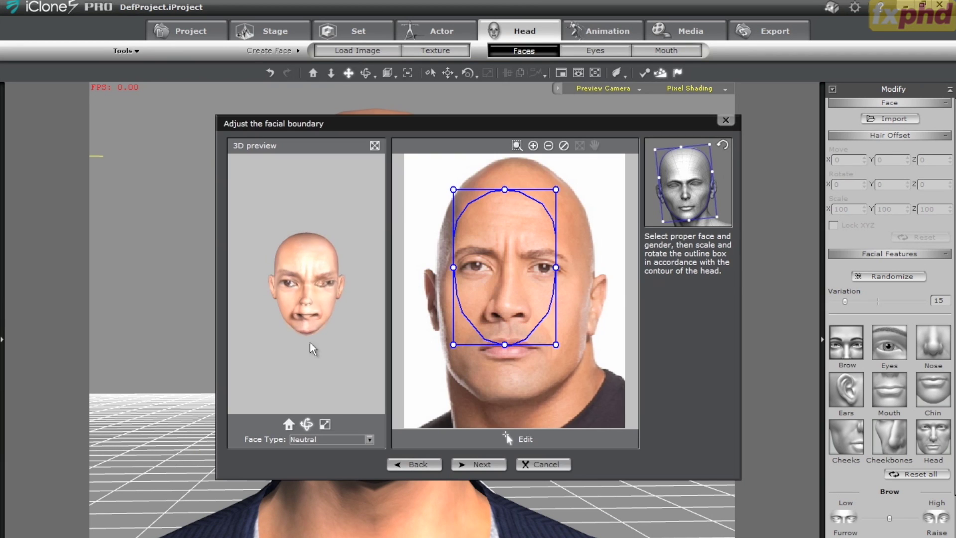
# - Set the face type to Male and enlarge the outline box to enclose the face from crown to chin
pyautogui.click(369, 439)
pyautogui.click(328, 470)
pyautogui.moveTo(504, 344); pyautogui.dragTo(509, 407)
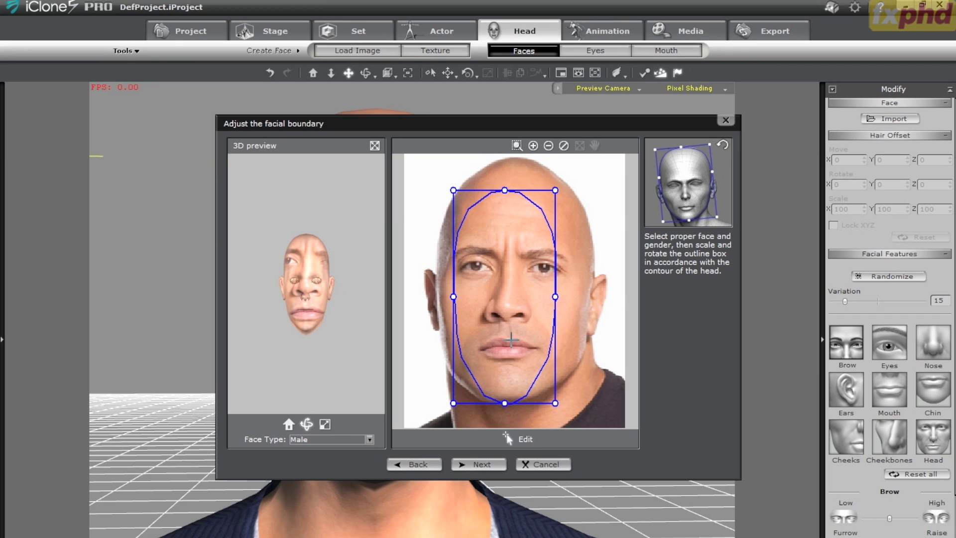
pyautogui.moveTo(555, 296); pyautogui.dragTo(600, 297)
pyautogui.moveTo(453, 296)
pyautogui.mouseDown()
pyautogui.moveTo(425, 297)
pyautogui.moveTo(446, 296)
pyautogui.mouseUp()
pyautogui.moveTo(600, 299); pyautogui.dragTo(592, 298)
pyautogui.moveTo(519, 190); pyautogui.dragTo(520, 157)
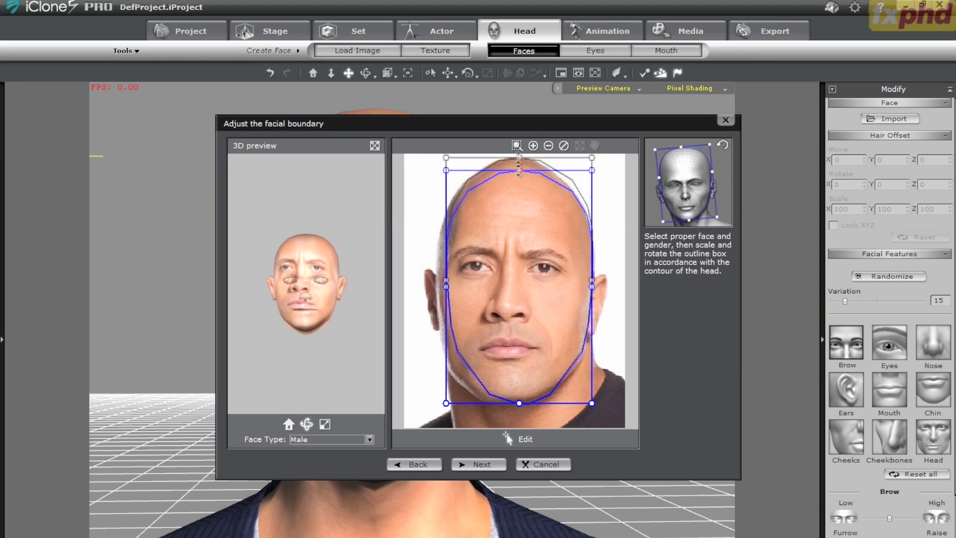
# - Fine-tune the outline box against the sides, crown and chin of the head, and accept the facial boundary
pyautogui.moveTo(447, 280); pyautogui.dragTo(439, 280)
pyautogui.moveTo(515, 403); pyautogui.dragTo(515, 404)
pyautogui.moveTo(593, 281); pyautogui.dragTo(593, 281)
pyautogui.moveTo(438, 280); pyautogui.dragTo(434, 281)
pyautogui.moveTo(514, 157); pyautogui.dragTo(514, 141)
pyautogui.moveTo(514, 179); pyautogui.dragTo(514, 183)
pyautogui.moveTo(516, 372); pyautogui.dragTo(516, 375)
pyautogui.moveTo(458, 280); pyautogui.dragTo(460, 280)
pyautogui.moveTo(571, 279); pyautogui.dragTo(569, 279)
pyautogui.moveTo(461, 282); pyautogui.dragTo(459, 282)
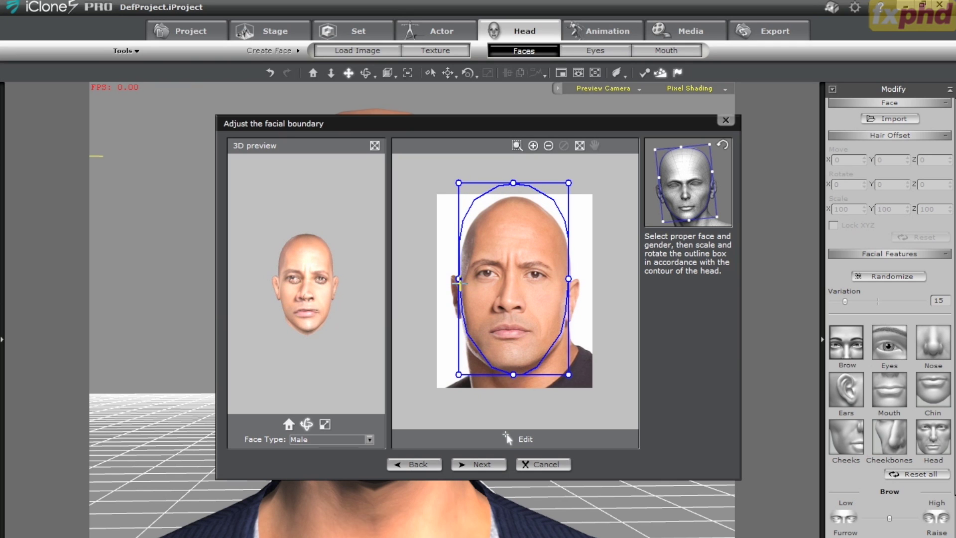
pyautogui.click(478, 464)
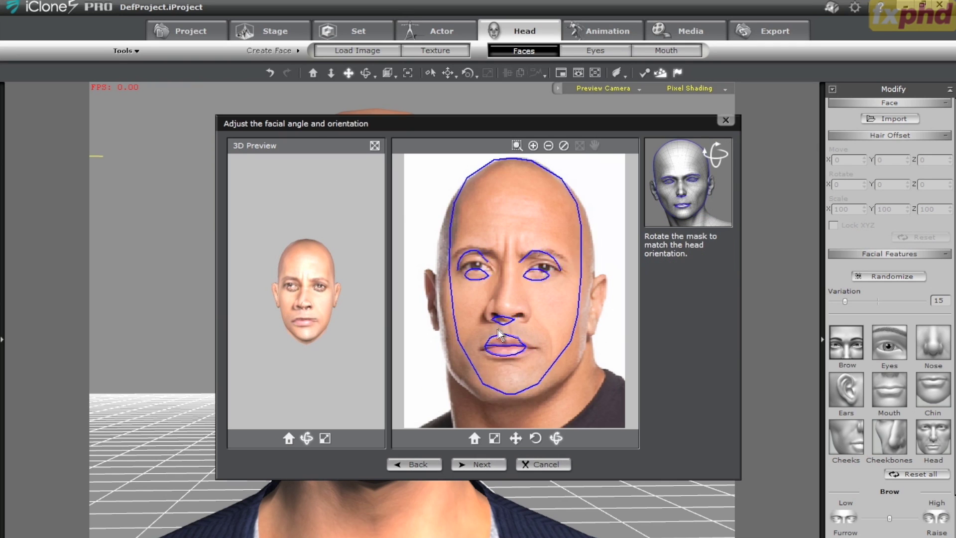
# - Rotate the mask until its eye, nose and mouth outlines match the photo, and continue to the feature points
pyautogui.moveTo(501, 330); pyautogui.dragTo(518, 332)
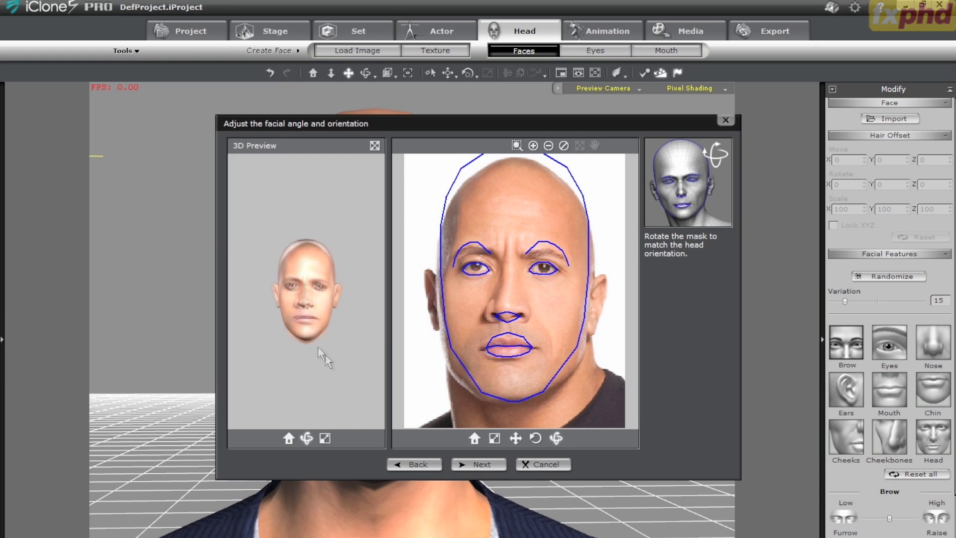
pyautogui.click(325, 438)
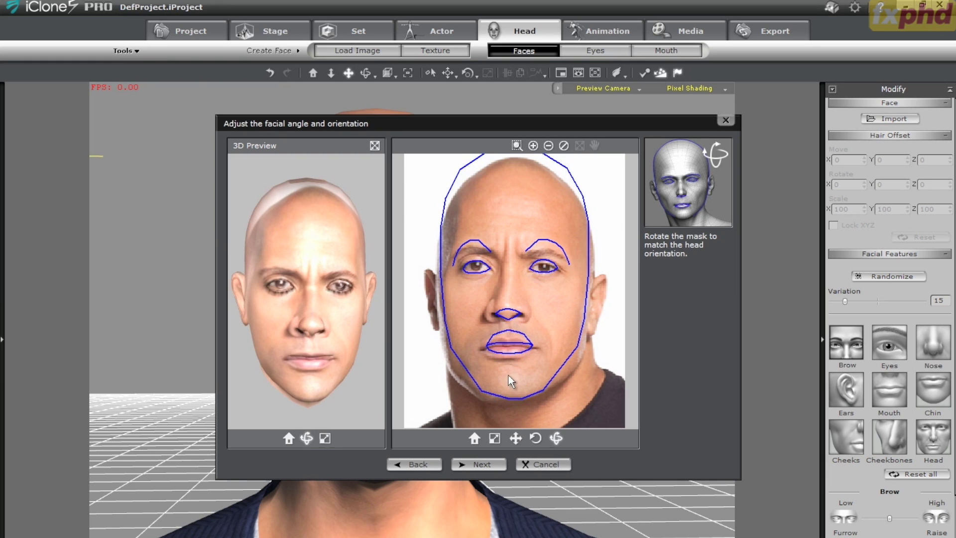
pyautogui.moveTo(508, 375)
pyautogui.mouseDown()
pyautogui.moveTo(524, 383)
pyautogui.moveTo(518, 379)
pyautogui.mouseUp()
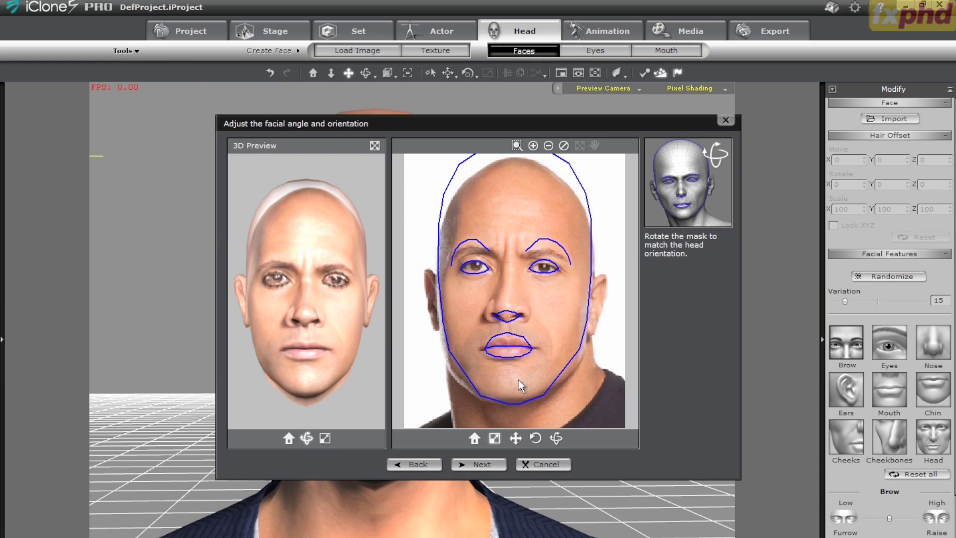
pyautogui.click(490, 466)
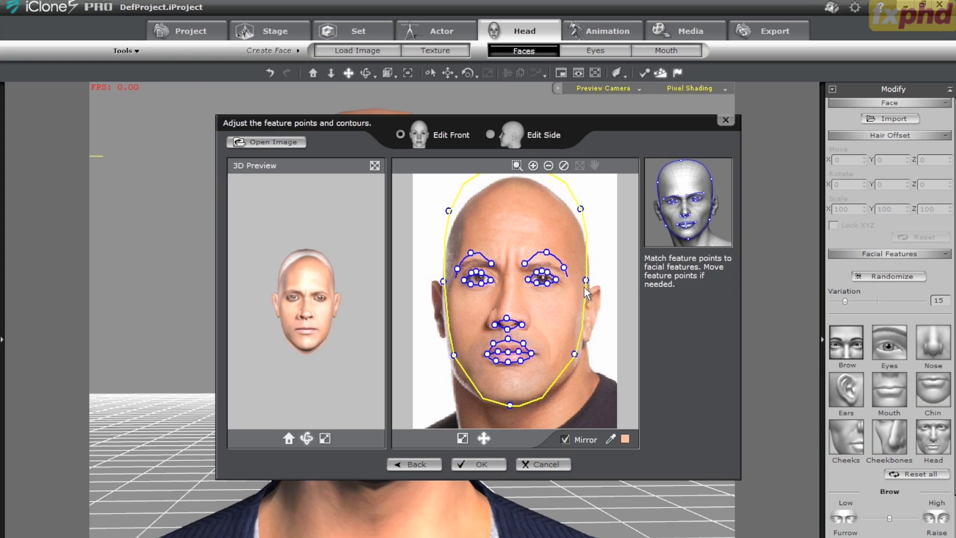
# - Fit the upper head contour to the skull, turn off Mirror, and move the side contour points to the edge of the face
pyautogui.click(548, 165)
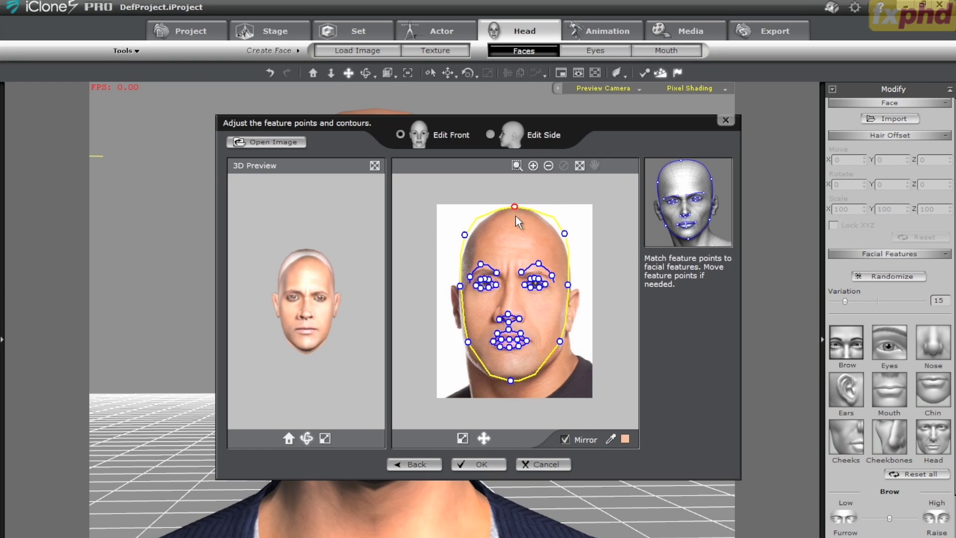
pyautogui.moveTo(564, 233); pyautogui.dragTo(560, 236)
pyautogui.click(565, 439)
pyautogui.click(533, 165)
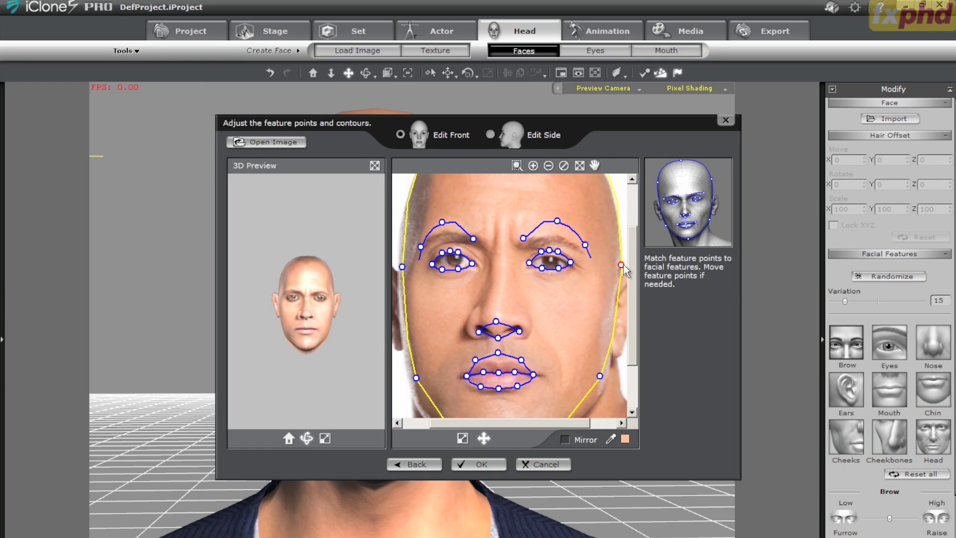
pyautogui.moveTo(402, 266); pyautogui.dragTo(398, 265)
pyautogui.moveTo(416, 378)
pyautogui.mouseDown()
pyautogui.moveTo(406, 391)
pyautogui.moveTo(410, 385)
pyautogui.mouseUp()
# - Move the jaw and chin contour points to follow the lower edge of the face in the photo
pyautogui.scroll(-3, 630, 351)
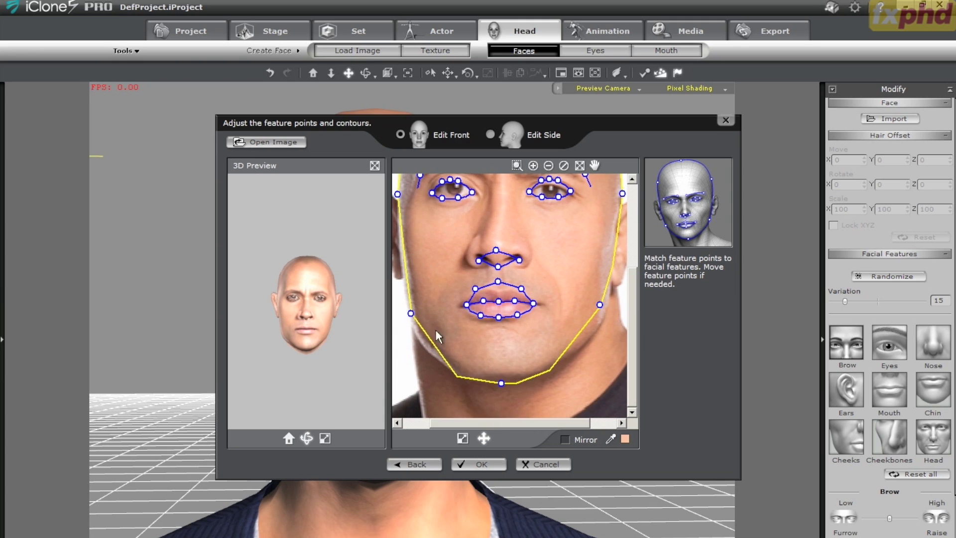
pyautogui.moveTo(411, 313)
pyautogui.mouseDown()
pyautogui.moveTo(413, 332)
pyautogui.moveTo(404, 305)
pyautogui.moveTo(410, 325)
pyautogui.mouseUp()
pyautogui.moveTo(599, 304); pyautogui.dragTo(608, 323)
pyautogui.moveTo(502, 383); pyautogui.dragTo(501, 376)
pyautogui.moveTo(411, 326)
pyautogui.mouseDown()
pyautogui.moveTo(405, 288)
pyautogui.moveTo(407, 308)
pyautogui.mouseUp()
pyautogui.moveTo(605, 313); pyautogui.dragTo(639, 249)
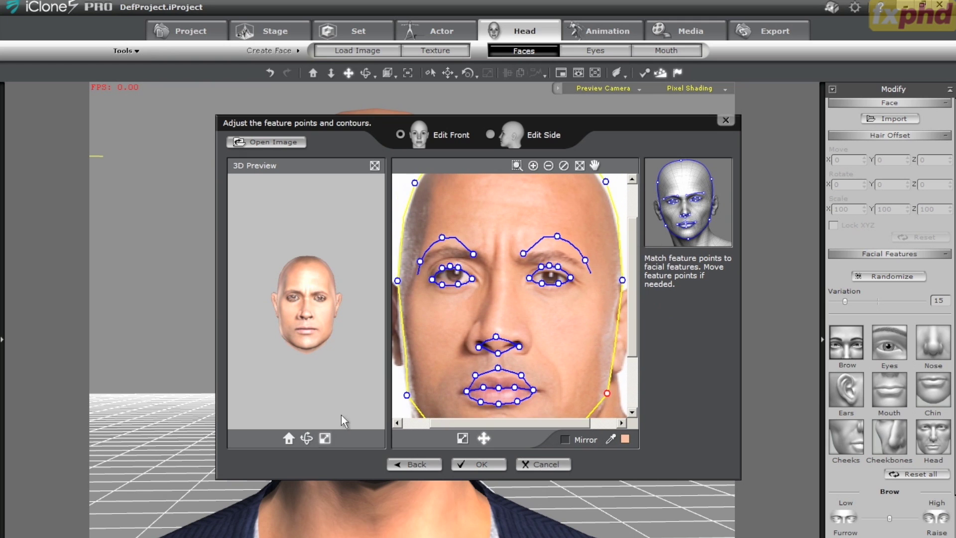
# - Widen the nose outline by moving its points to the outer edges of the nostrils
pyautogui.scroll(5, 347, 350)
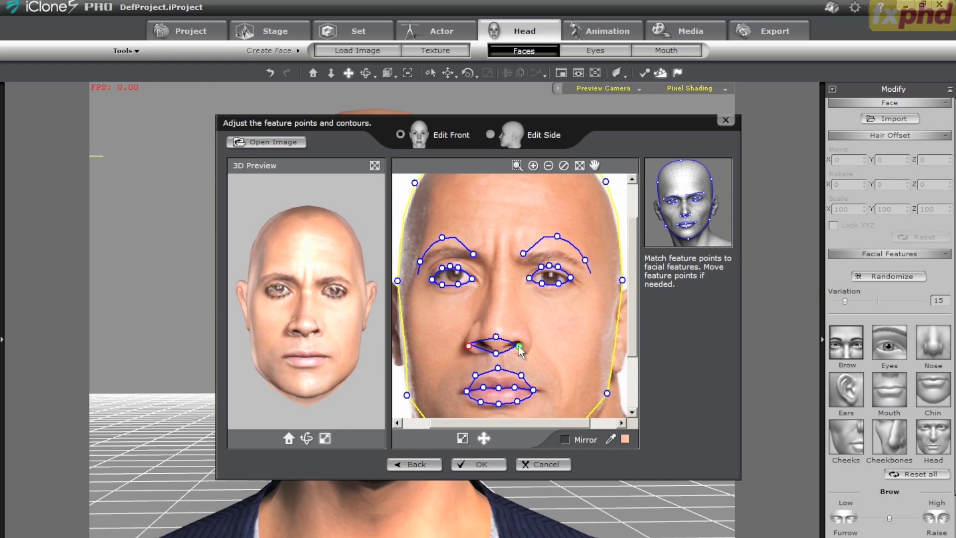
pyautogui.moveTo(496, 336); pyautogui.dragTo(468, 348)
pyautogui.moveTo(530, 344); pyautogui.dragTo(532, 350)
pyautogui.moveTo(468, 348); pyautogui.dragTo(467, 348)
# - Fit the mouth outline to the photo by moving the corners outward and lowering the upper lip points
pyautogui.moveTo(533, 390); pyautogui.dragTo(543, 391)
pyautogui.moveTo(466, 392); pyautogui.dragTo(461, 394)
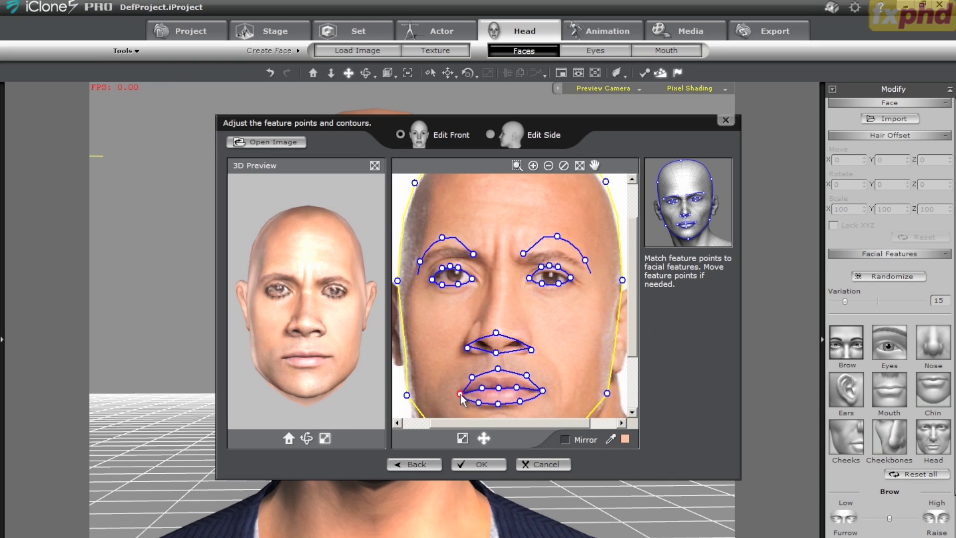
pyautogui.click(479, 402)
pyautogui.moveTo(497, 368); pyautogui.dragTo(498, 375)
pyautogui.click(526, 376)
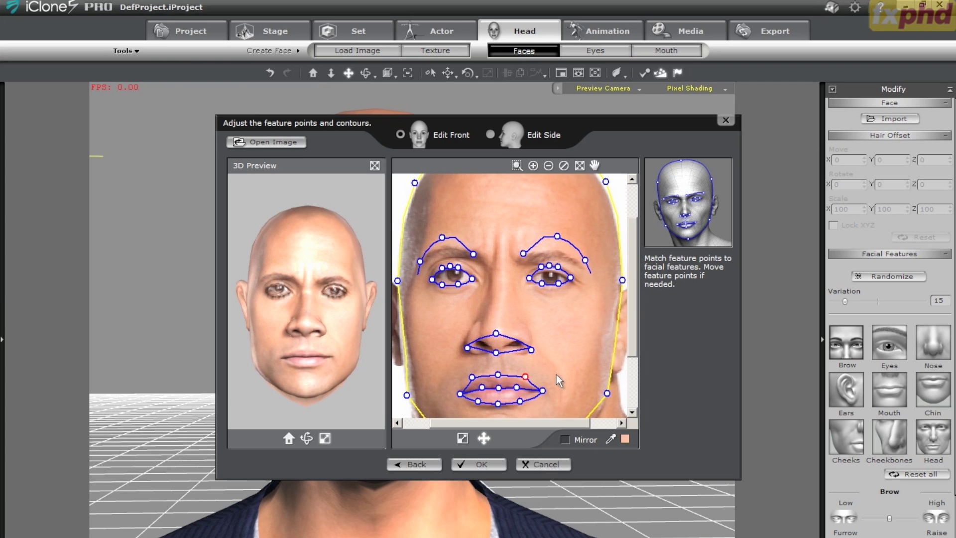
# - Fit the feature points of the man's left eye closely to its corners and eyelid edges
pyautogui.click(532, 165)
pyautogui.click(533, 164)
pyautogui.click(532, 165)
pyautogui.moveTo(633, 286)
pyautogui.mouseDown()
pyautogui.moveTo(635, 265)
pyautogui.moveTo(635, 285)
pyautogui.moveTo(635, 276)
pyautogui.mouseUp()
pyautogui.moveTo(513, 424); pyautogui.dragTo(534, 423)
pyautogui.click(561, 167)
pyautogui.click(530, 167)
pyautogui.moveTo(426, 304); pyautogui.dragTo(440, 307)
pyautogui.moveTo(518, 205); pyautogui.dragTo(516, 242)
pyautogui.moveTo(581, 195); pyautogui.dragTo(581, 228)
pyautogui.moveTo(531, 423); pyautogui.dragTo(536, 424)
pyautogui.moveTo(568, 219); pyautogui.dragTo(571, 257)
pyautogui.moveTo(541, 423); pyautogui.dragTo(549, 423)
pyautogui.moveTo(575, 299); pyautogui.dragTo(563, 318)
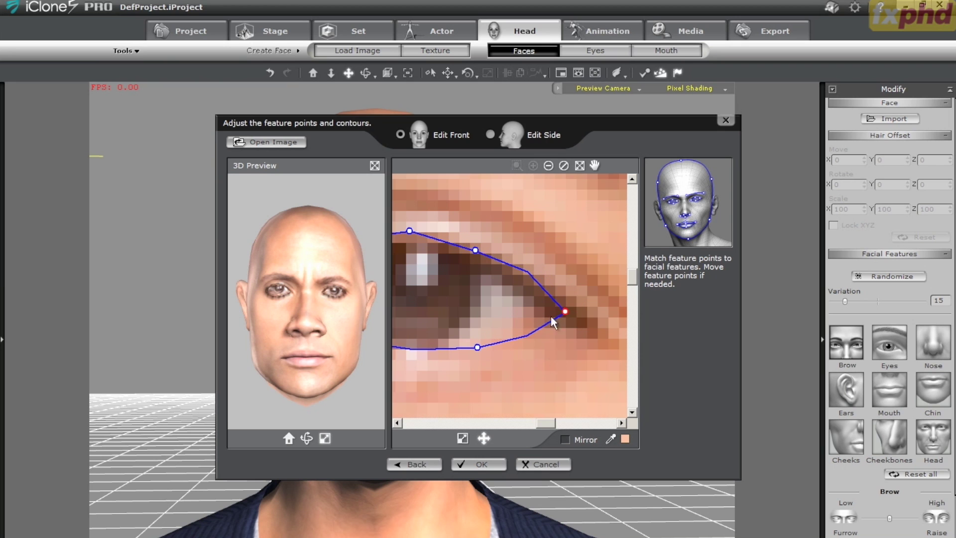
# - Fit the feature points of the man's right eye to its corners and its upper and lower lids
pyautogui.moveTo(551, 425); pyautogui.dragTo(488, 426)
pyautogui.moveTo(524, 304); pyautogui.dragTo(539, 302)
pyautogui.moveTo(410, 348); pyautogui.dragTo(410, 337)
pyautogui.moveTo(481, 423); pyautogui.dragTo(467, 423)
pyautogui.moveTo(447, 353); pyautogui.dragTo(456, 325)
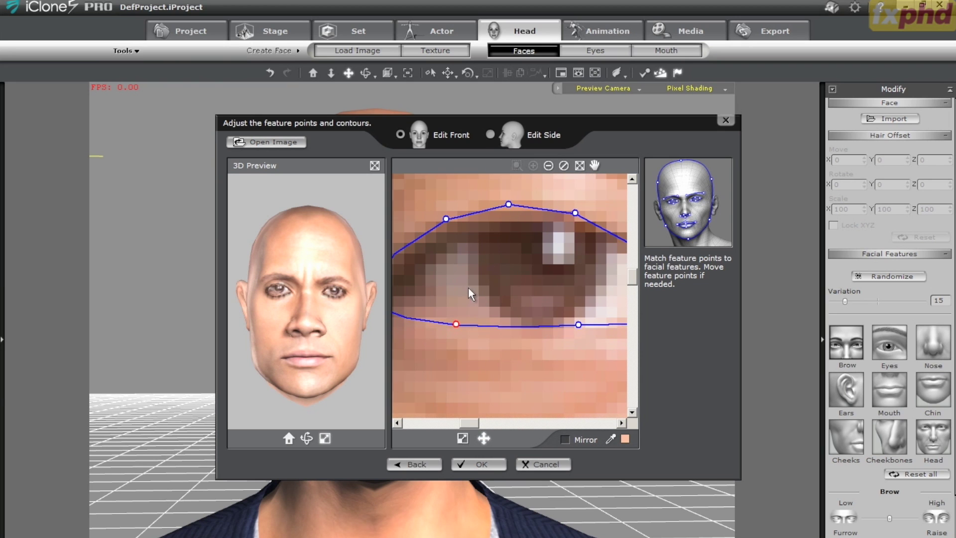
pyautogui.moveTo(447, 222); pyautogui.dragTo(450, 234)
pyautogui.moveTo(576, 214); pyautogui.dragTo(586, 224)
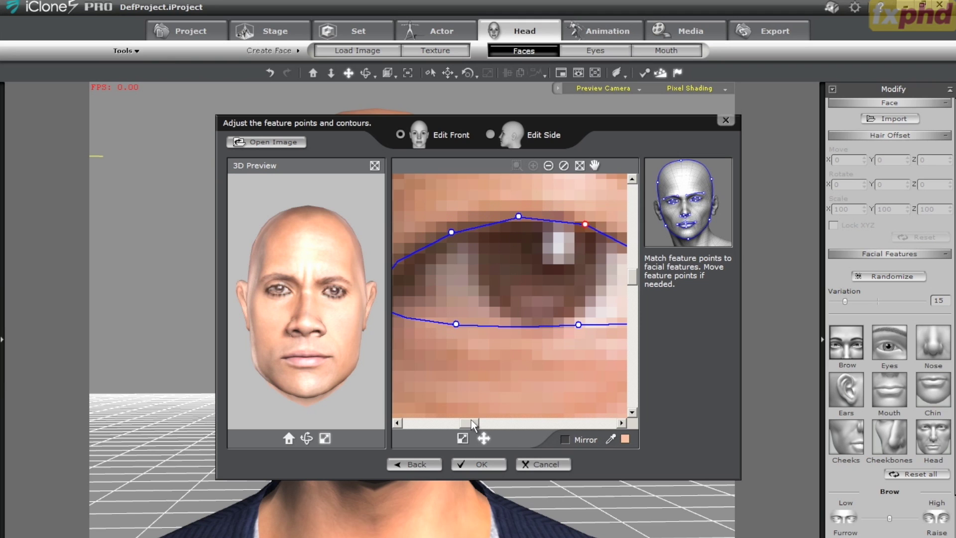
pyautogui.moveTo(471, 421); pyautogui.dragTo(487, 422)
pyautogui.moveTo(496, 302); pyautogui.dragTo(510, 309)
# - Sample the skin colour from the man's face in the photo and apply the finished face to Chuck
pyautogui.click(548, 165)
pyautogui.click(479, 464)
pyautogui.click(458, 314)
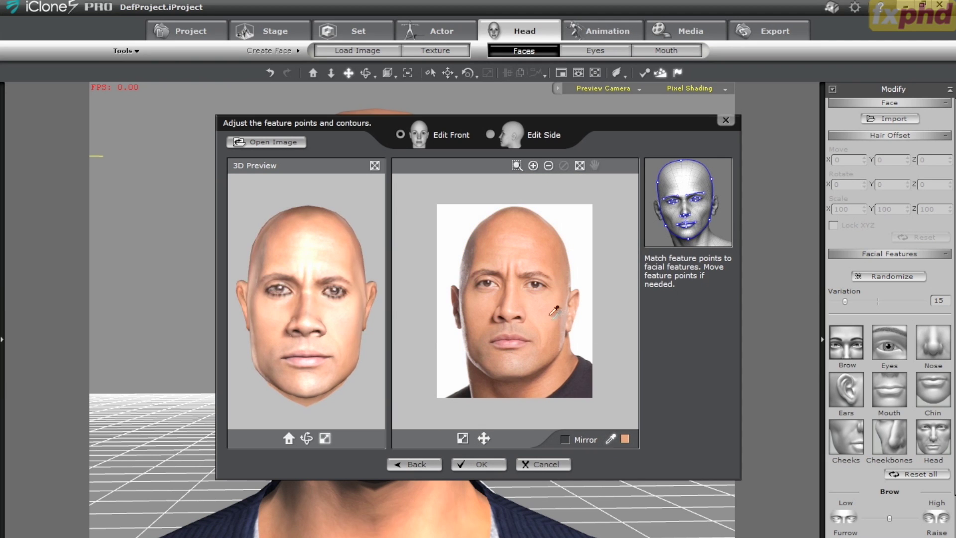
pyautogui.click(478, 464)
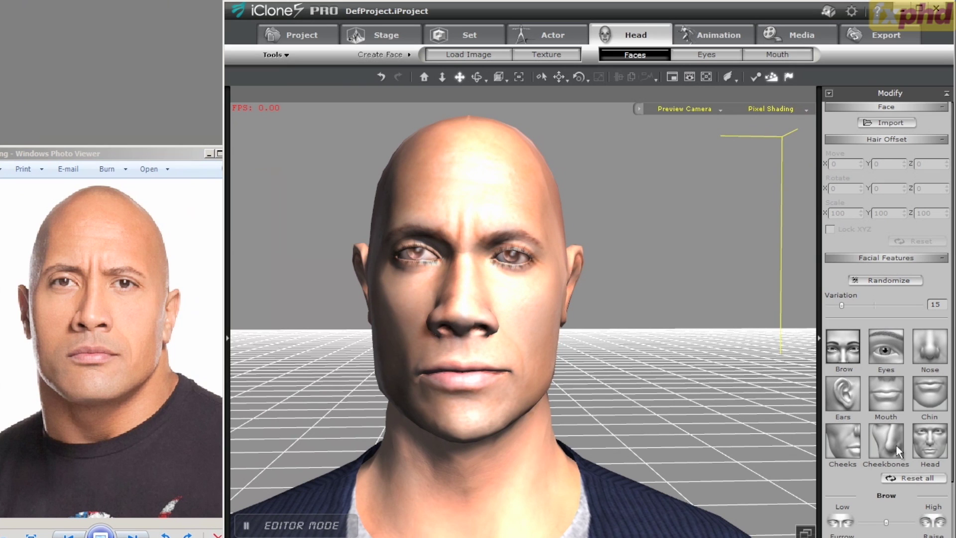
# - Reshape the brow to be fully low and furrowed, with a stronger arch, checking it against the profile view
pyautogui.scroll(-3, 894, 379)
pyautogui.moveTo(888, 384); pyautogui.dragTo(858, 385)
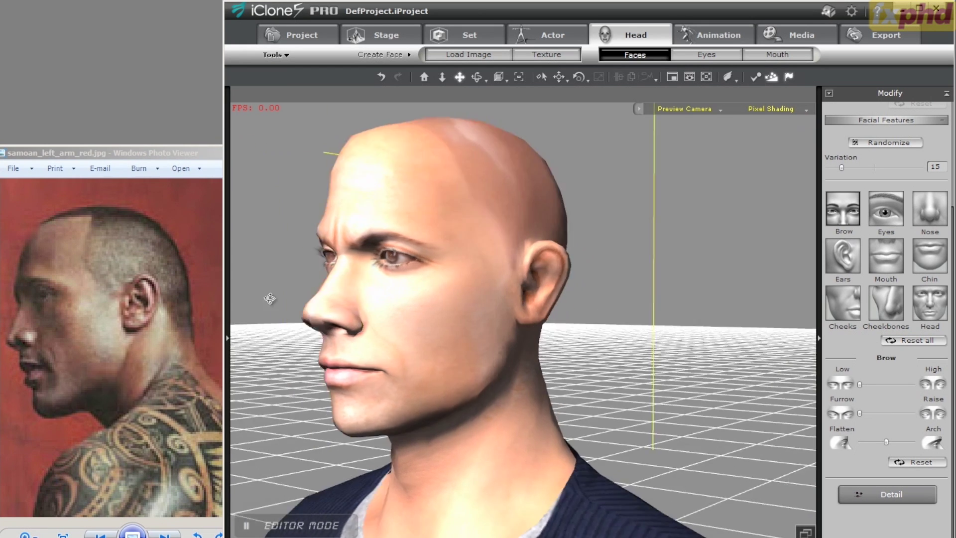
pyautogui.moveTo(270, 298); pyautogui.dragTo(289, 295, button='right')
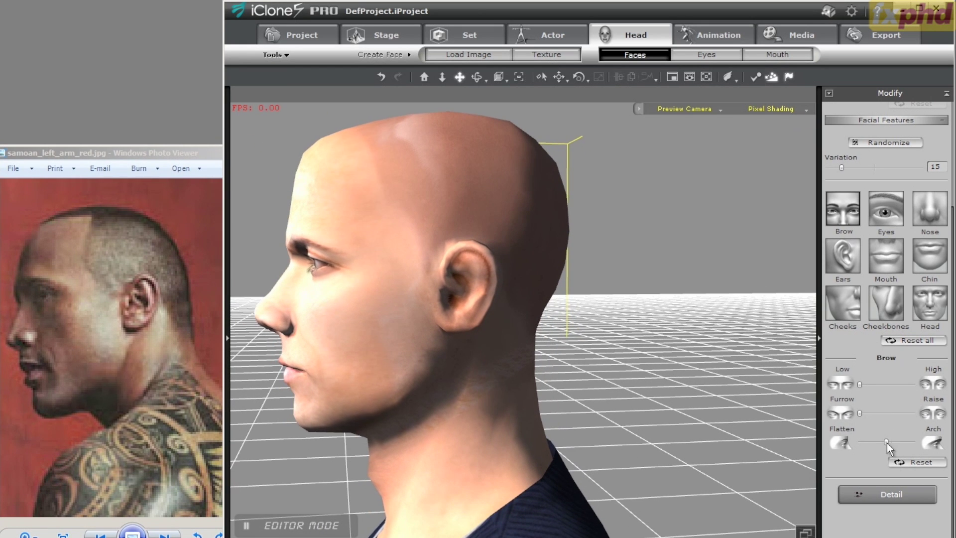
pyautogui.moveTo(886, 442); pyautogui.dragTo(907, 443)
# - Adjust the nose shape and make the mouth slightly more pursed to match the reference photo
pyautogui.click(929, 209)
pyautogui.moveTo(886, 384); pyautogui.dragTo(900, 386)
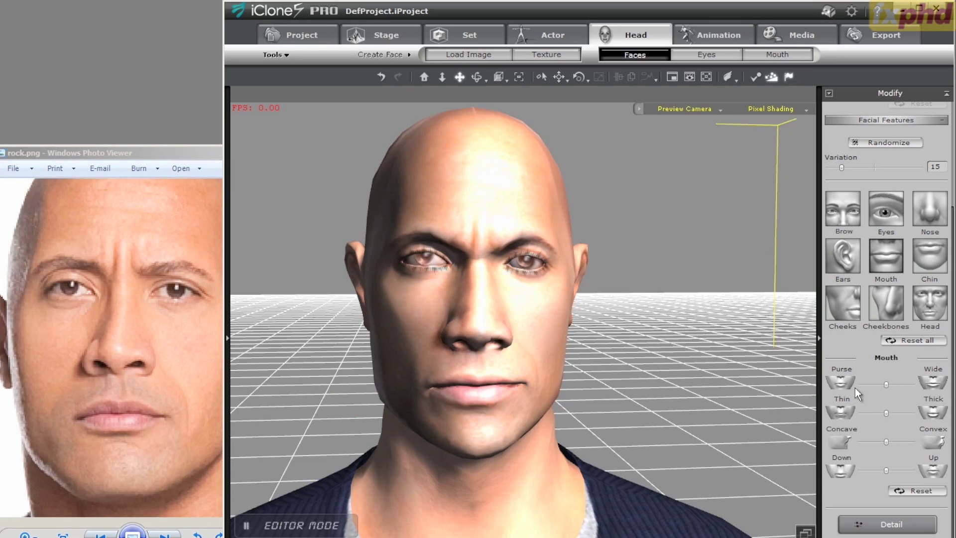
pyautogui.moveTo(886, 384)
pyautogui.mouseDown()
pyautogui.moveTo(897, 382)
pyautogui.moveTo(874, 385)
pyautogui.mouseUp()
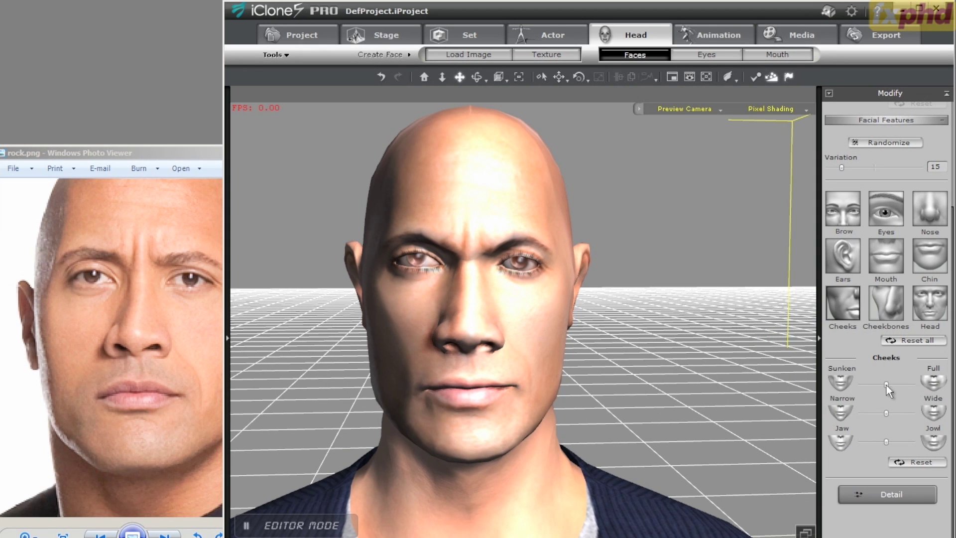
# - Make the cheeks slightly more sunken, bring the ears in, and lower the eyes
pyautogui.moveTo(886, 384); pyautogui.dragTo(884, 385)
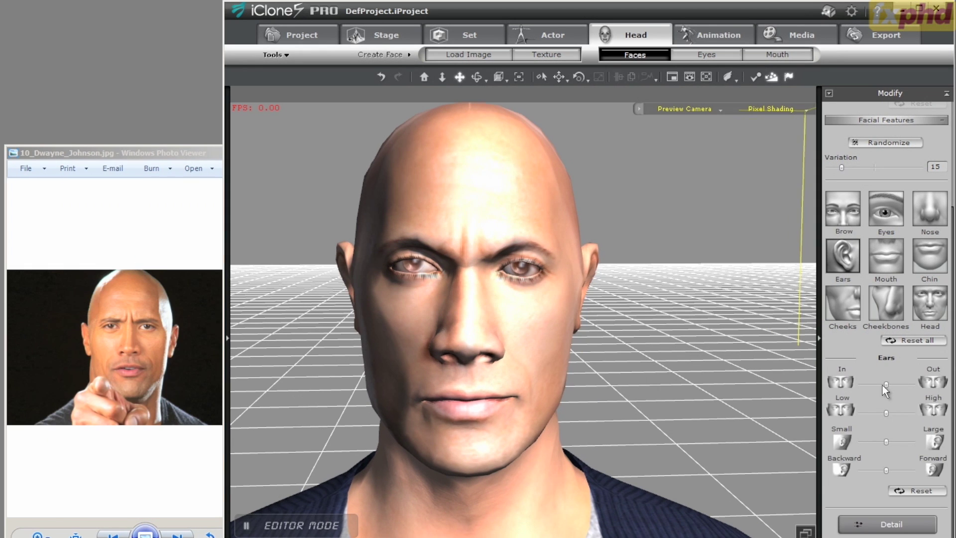
pyautogui.moveTo(883, 384); pyautogui.dragTo(877, 414)
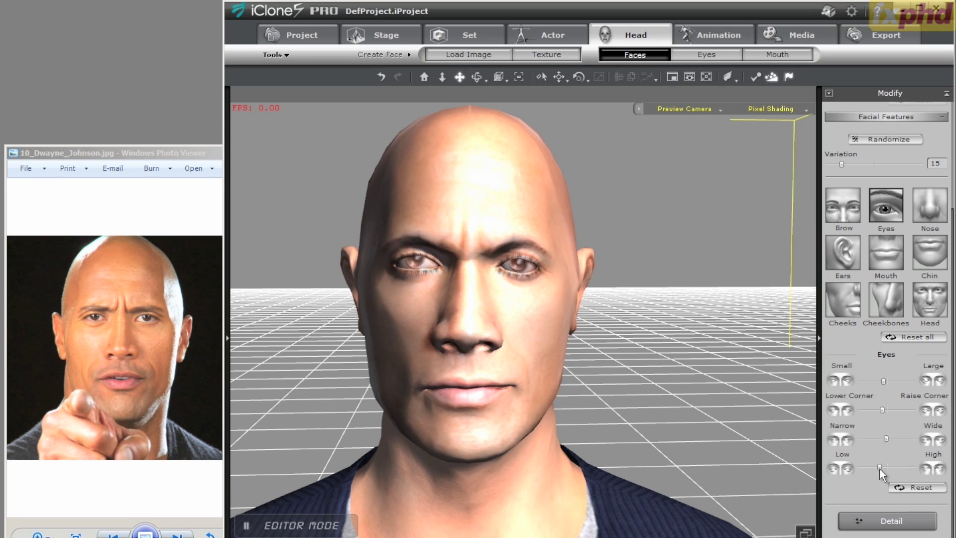
pyautogui.moveTo(885, 468); pyautogui.dragTo(864, 468)
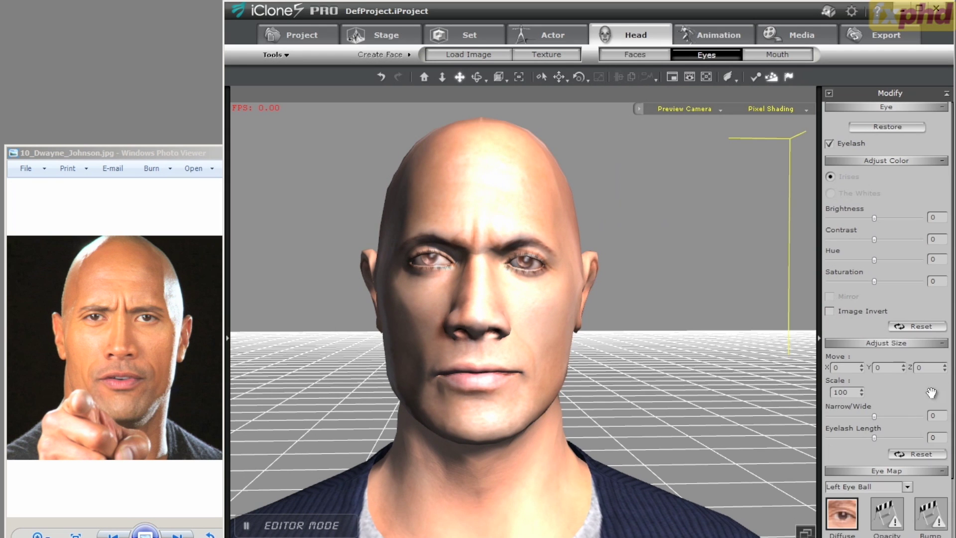
# - Turn off the eyelashes and set the Left Eye Ball brightness to 8
pyautogui.scroll(-5, 841, 413)
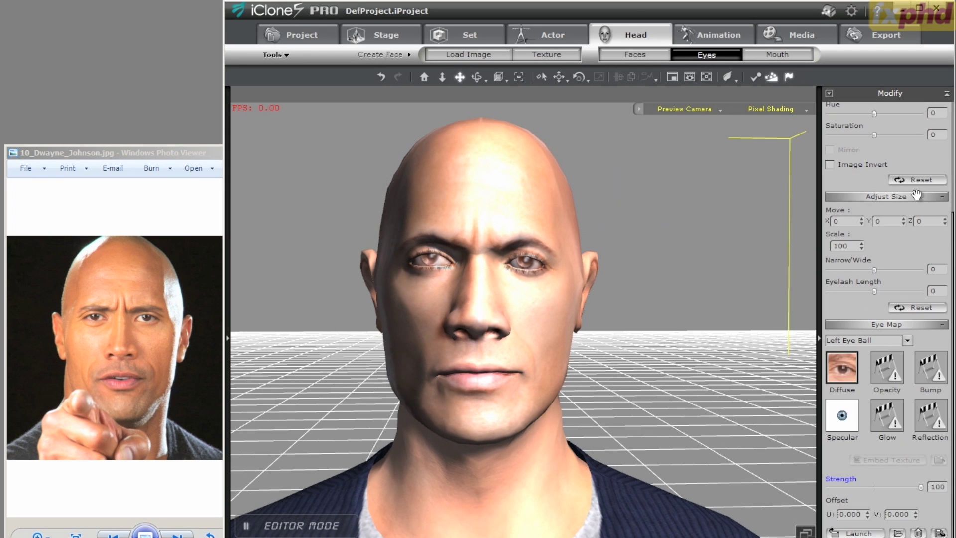
pyautogui.scroll(5, 840, 411)
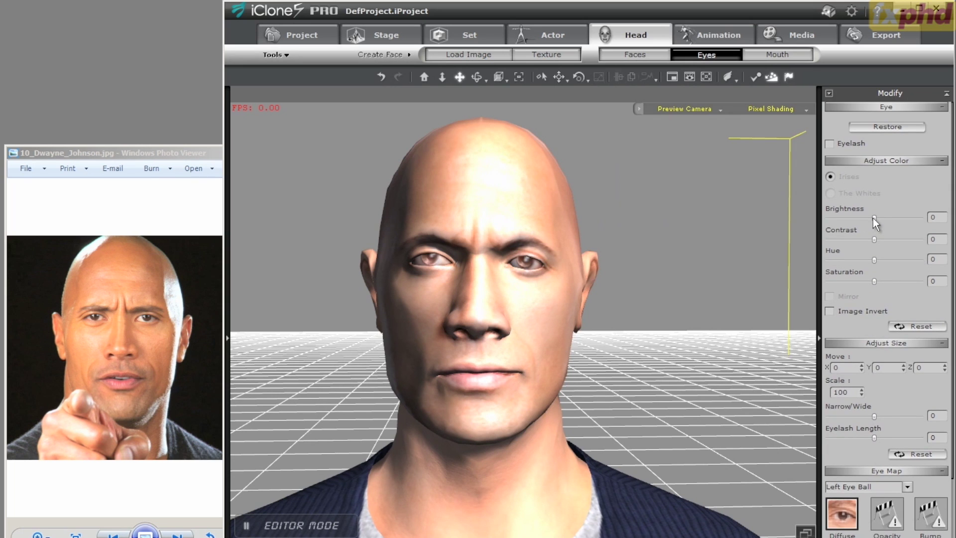
pyautogui.moveTo(873, 219)
pyautogui.mouseDown()
pyautogui.moveTo(865, 219)
pyautogui.moveTo(875, 219)
pyautogui.mouseUp()
pyautogui.click(907, 486)
pyautogui.click(855, 457)
pyautogui.moveTo(874, 218); pyautogui.dragTo(877, 218)
# - Darken the eyes, setting the Right Eye Ball brightness to -19
pyautogui.click(907, 487)
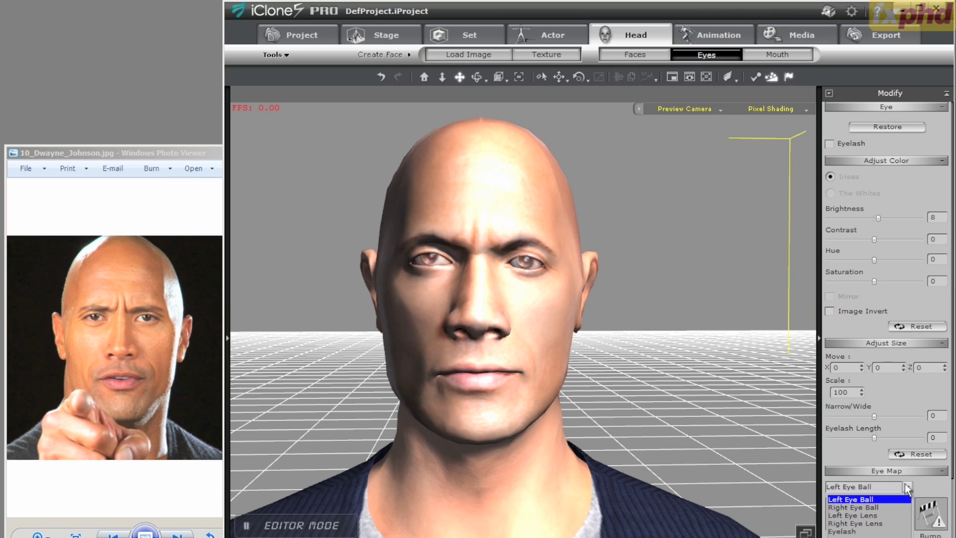
pyautogui.click(881, 497)
pyautogui.moveTo(873, 441); pyautogui.dragTo(871, 271)
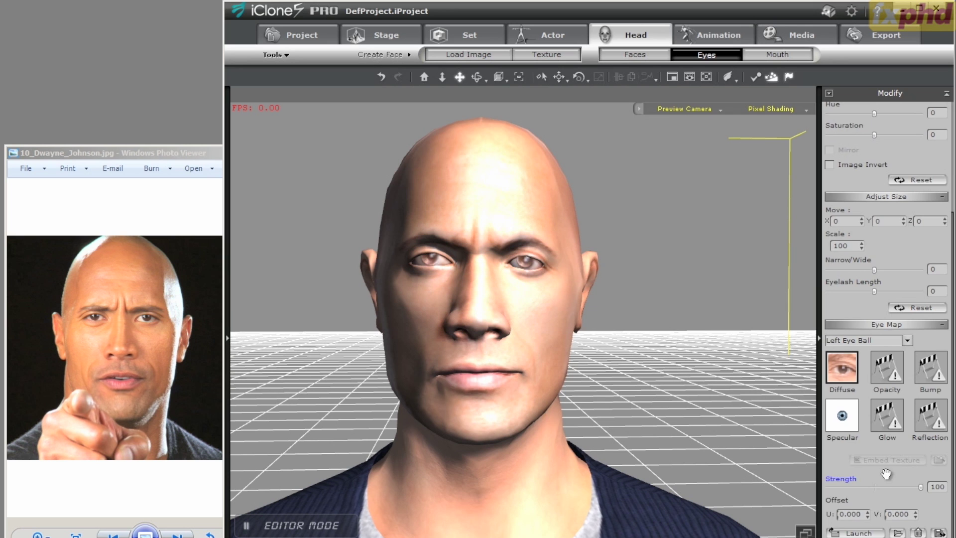
pyautogui.moveTo(888, 443); pyautogui.dragTo(888, 496)
pyautogui.scroll(2, 892, 321)
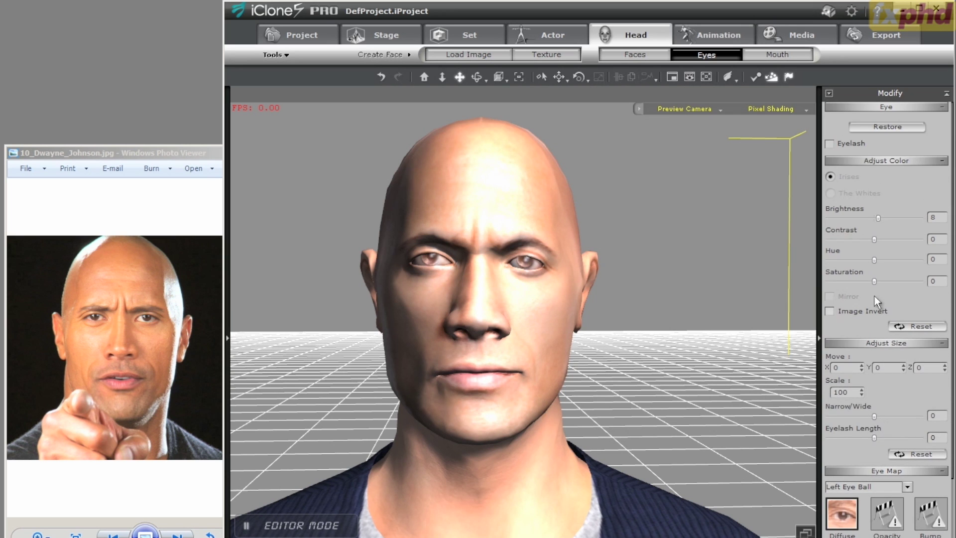
pyautogui.moveTo(877, 219); pyautogui.dragTo(865, 226)
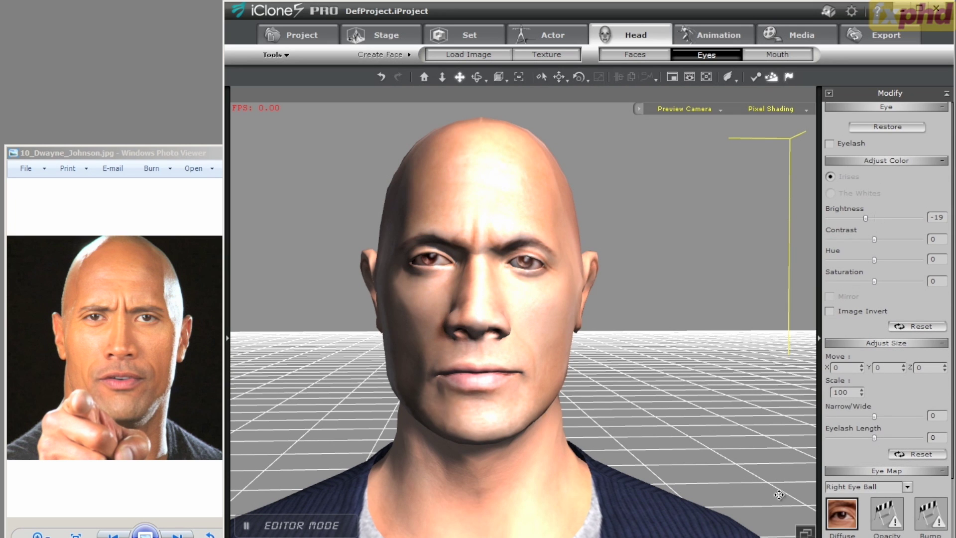
pyautogui.moveTo(454, 457); pyautogui.dragTo(432, 389, button='right')
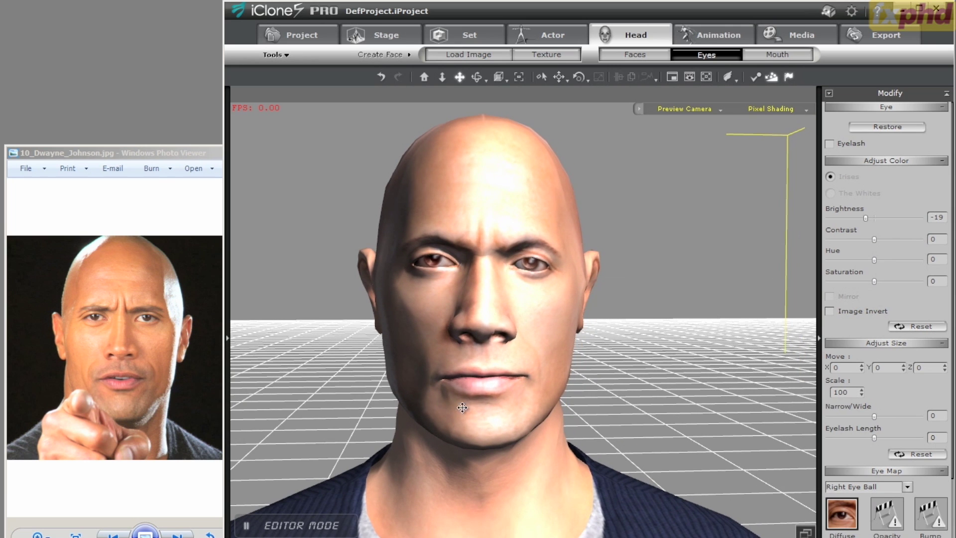
# - Review the mouth settings and examine the facial texture map in its 3D preview, discarding any texture modifications
pyautogui.click(767, 55)
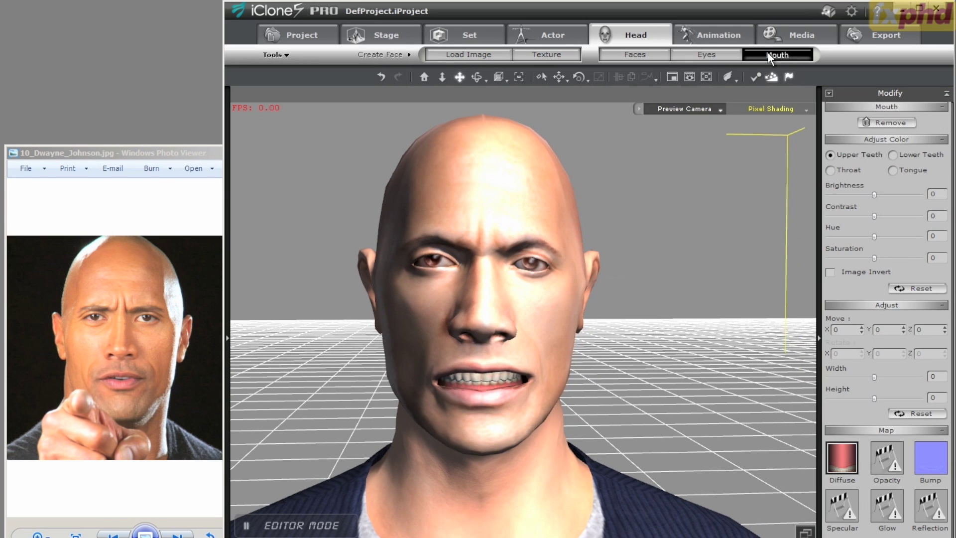
pyautogui.click(635, 54)
pyautogui.click(560, 53)
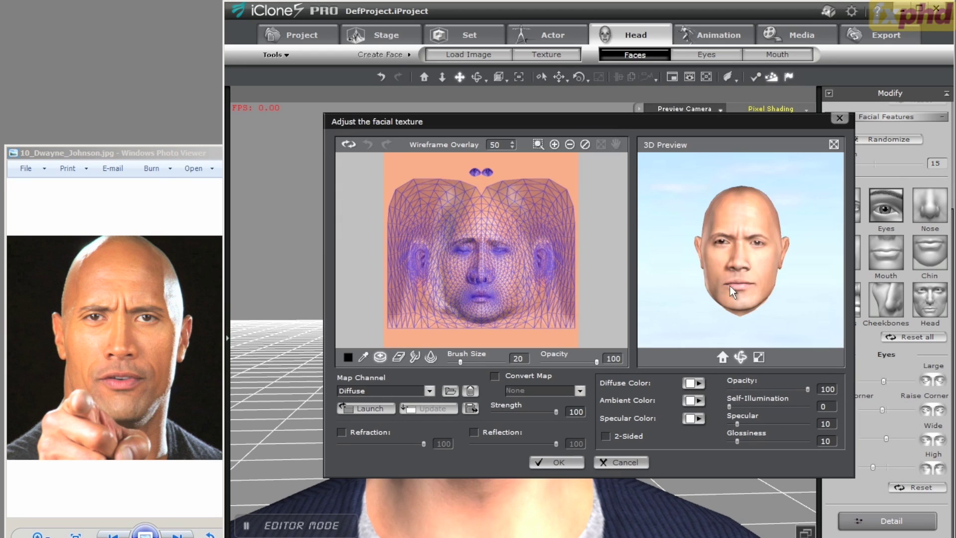
pyautogui.moveTo(731, 285); pyautogui.dragTo(748, 255)
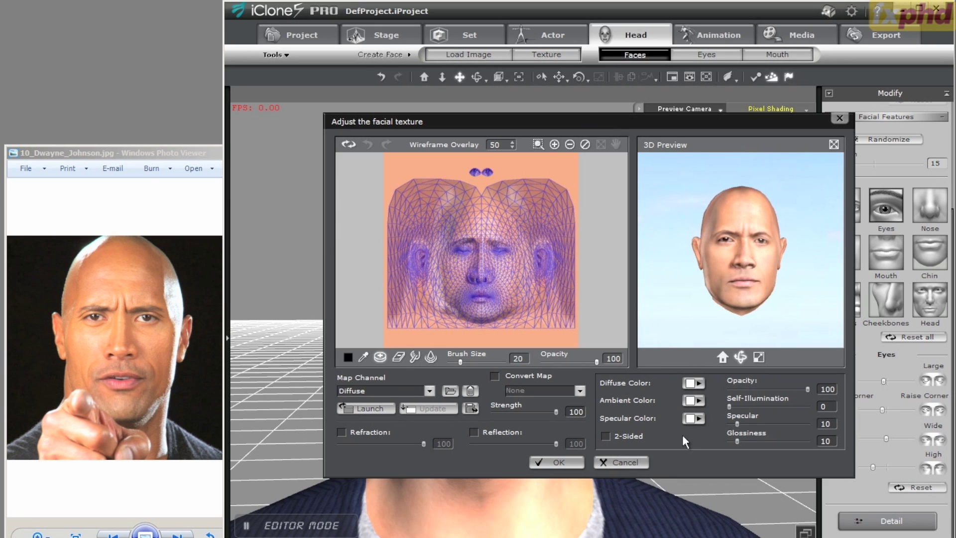
pyautogui.click(643, 466)
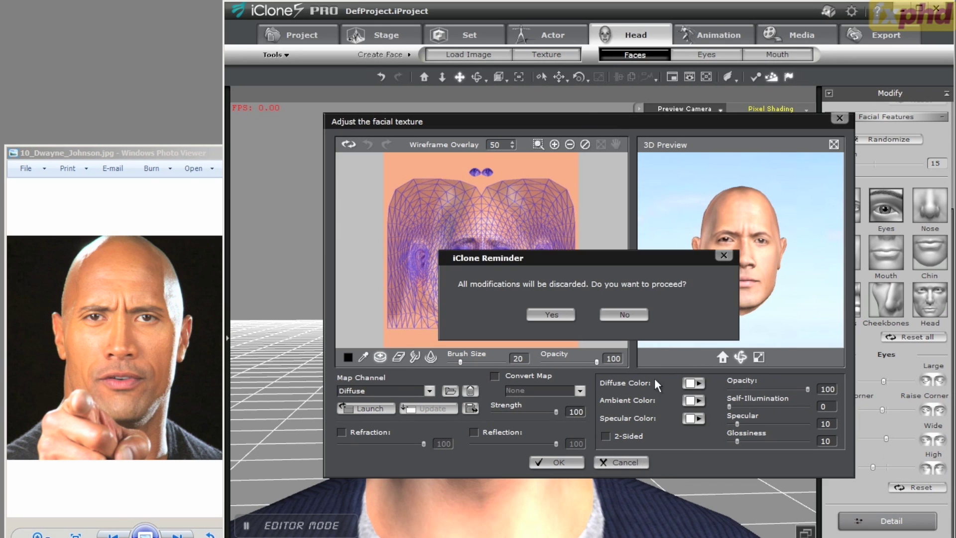
pyautogui.click(560, 312)
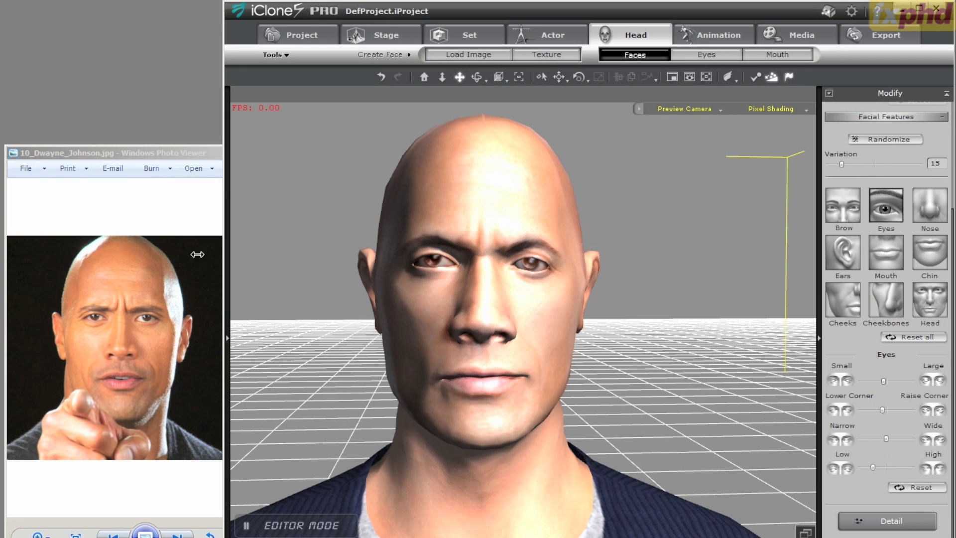
# - Show the full-body reference photo, bring the whole actor into view, and open the actor's avatar settings
pyautogui.click(523, 38)
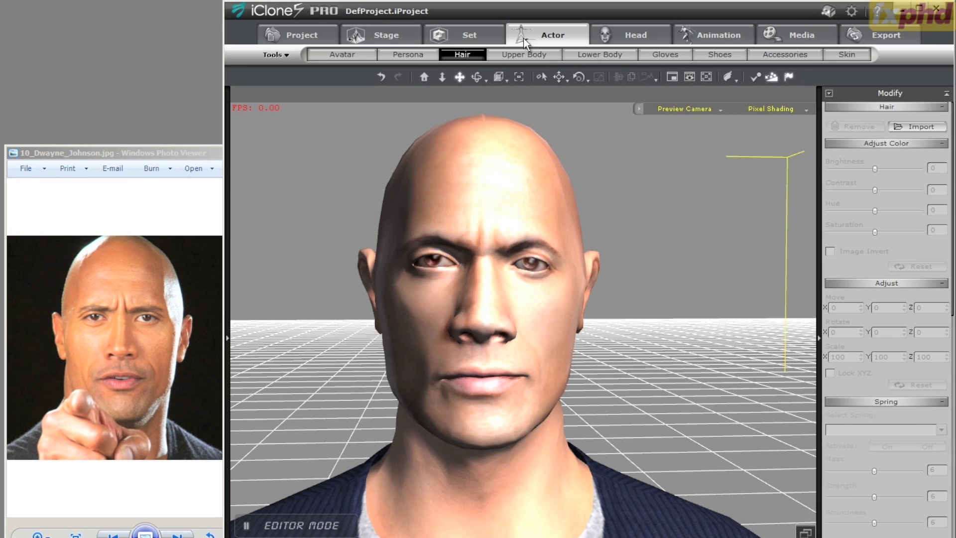
pyautogui.click(178, 534)
pyautogui.moveTo(537, 386); pyautogui.dragTo(540, 486, button='right')
pyautogui.moveTo(540, 487); pyautogui.dragTo(526, 363)
pyautogui.scroll(3, 526, 363)
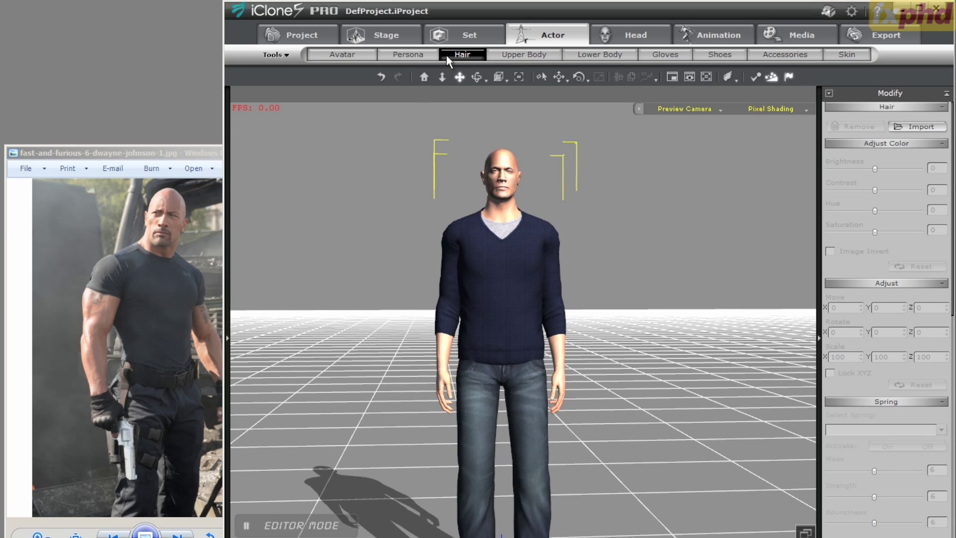
pyautogui.click(408, 54)
pyautogui.click(342, 54)
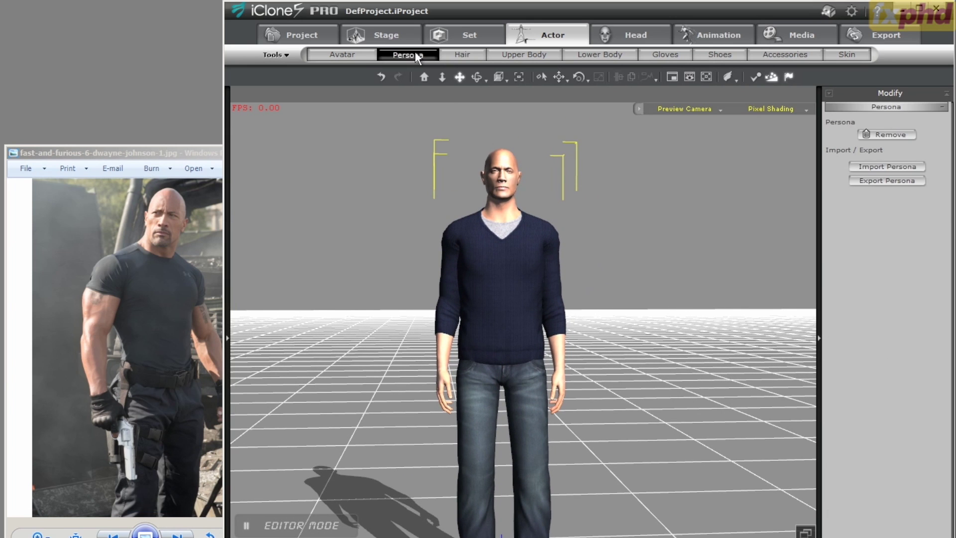
# - In the avatar's body proportions, enlarge the head slightly and scale the ribcage to width 131, length 113 and depth 121
pyautogui.click(881, 237)
pyautogui.moveTo(860, 194); pyautogui.dragTo(859, 194)
pyautogui.moveTo(588, 284); pyautogui.dragTo(574, 315, button='right')
pyautogui.click(744, 271)
pyautogui.moveTo(817, 273); pyautogui.dragTo(819, 291)
pyautogui.click(745, 294)
pyautogui.moveTo(817, 308); pyautogui.dragTo(822, 309)
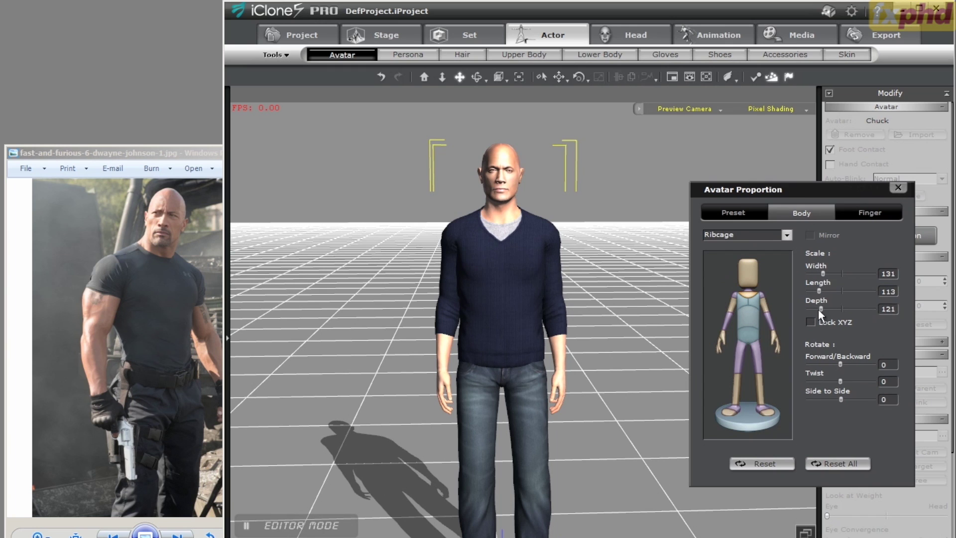
# - Enable mirroring for the chest muscles and enlarge them to length 152 and depth 178, adjusting their width from the side
pyautogui.click(756, 303)
pyautogui.click(809, 235)
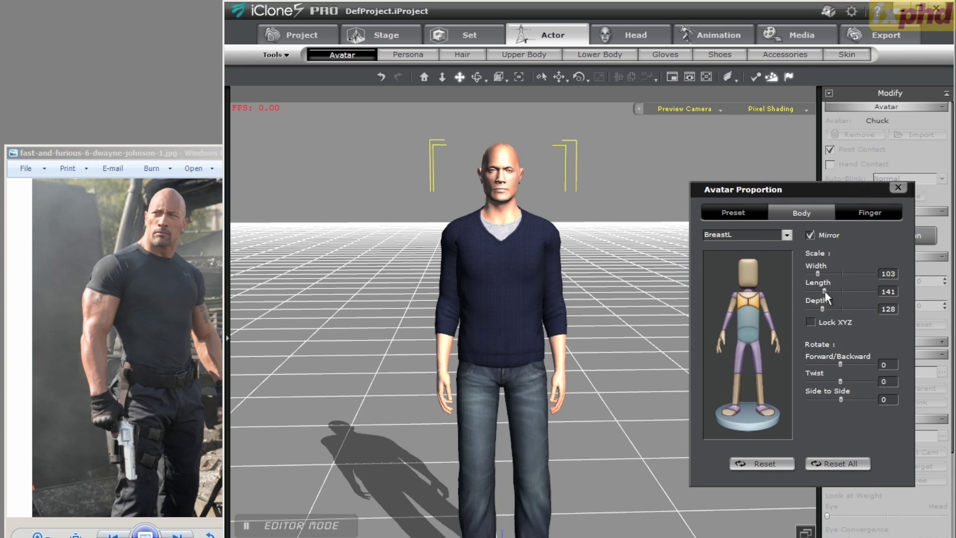
pyautogui.moveTo(829, 308); pyautogui.dragTo(831, 309)
pyautogui.moveTo(615, 282); pyautogui.dragTo(553, 317, button='right')
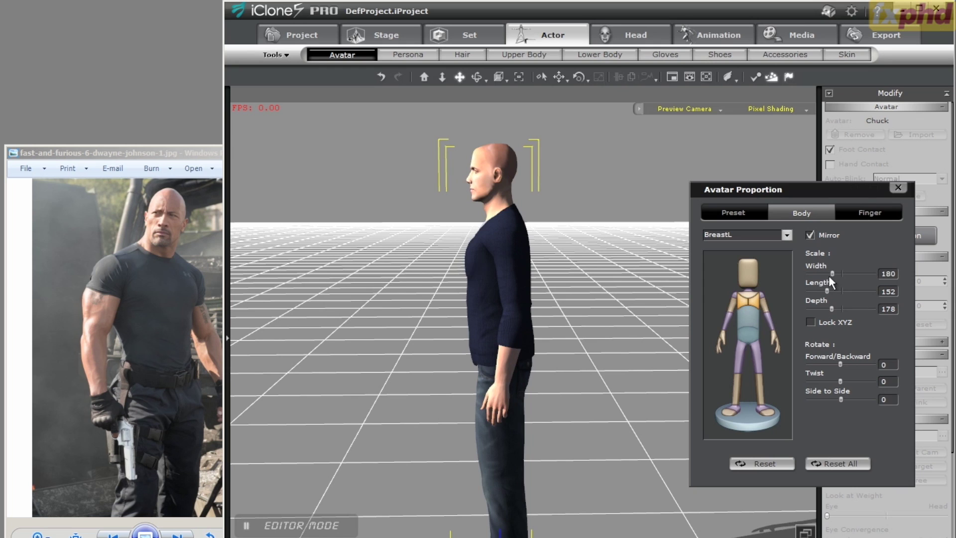
pyautogui.moveTo(850, 292); pyautogui.dragTo(823, 273)
# - Bulk up the mirrored shoulders in width and depth to match the muscular reference photo
pyautogui.moveTo(588, 319); pyautogui.dragTo(652, 310, button='right')
pyautogui.click(762, 295)
pyautogui.moveTo(816, 273); pyautogui.dragTo(820, 291)
pyautogui.moveTo(612, 311); pyautogui.dragTo(548, 311, button='right')
pyautogui.moveTo(817, 309); pyautogui.dragTo(822, 309)
# - Thicken the mirrored upper arms in width and depth and give the shoulders more depth
pyautogui.click(763, 304)
pyautogui.moveTo(503, 319); pyautogui.dragTo(568, 307, button='right')
pyautogui.moveTo(817, 273); pyautogui.dragTo(815, 274)
pyautogui.click(762, 294)
pyautogui.moveTo(828, 309); pyautogui.dragTo(837, 309)
pyautogui.click(763, 304)
pyautogui.moveTo(814, 273); pyautogui.dragTo(819, 273)
pyautogui.moveTo(613, 311); pyautogui.dragTo(548, 311, button='right')
pyautogui.moveTo(823, 309); pyautogui.dragTo(828, 309)
# - Refine the scale of the upper arms and adjust the mirrored forearms' proportions
pyautogui.click(761, 294)
pyautogui.moveTo(548, 312); pyautogui.dragTo(613, 311, button='right')
pyautogui.click(767, 321)
pyautogui.click(763, 305)
pyautogui.moveTo(816, 290); pyautogui.dragTo(820, 273)
pyautogui.click(767, 321)
pyautogui.moveTo(820, 291); pyautogui.dragTo(814, 273)
# - Shorten the pelvis and increase the depth of the mirrored thighs, adjusting their sideways rotation slightly
pyautogui.click(748, 309)
pyautogui.click(740, 356)
pyautogui.click(748, 333)
pyautogui.moveTo(817, 291); pyautogui.dragTo(810, 292)
pyautogui.moveTo(562, 335); pyautogui.dragTo(499, 335, button='right')
pyautogui.click(740, 356)
pyautogui.moveTo(817, 309); pyautogui.dragTo(821, 308)
pyautogui.moveTo(500, 335); pyautogui.dragTo(567, 335, button='right')
pyautogui.moveTo(840, 399); pyautogui.dragTo(839, 399)
# - Set the length of the mirrored shanks to 96
pyautogui.click(737, 386)
pyautogui.moveTo(592, 361); pyautogui.dragTo(528, 362, button='right')
pyautogui.moveTo(818, 290); pyautogui.dragTo(816, 291)
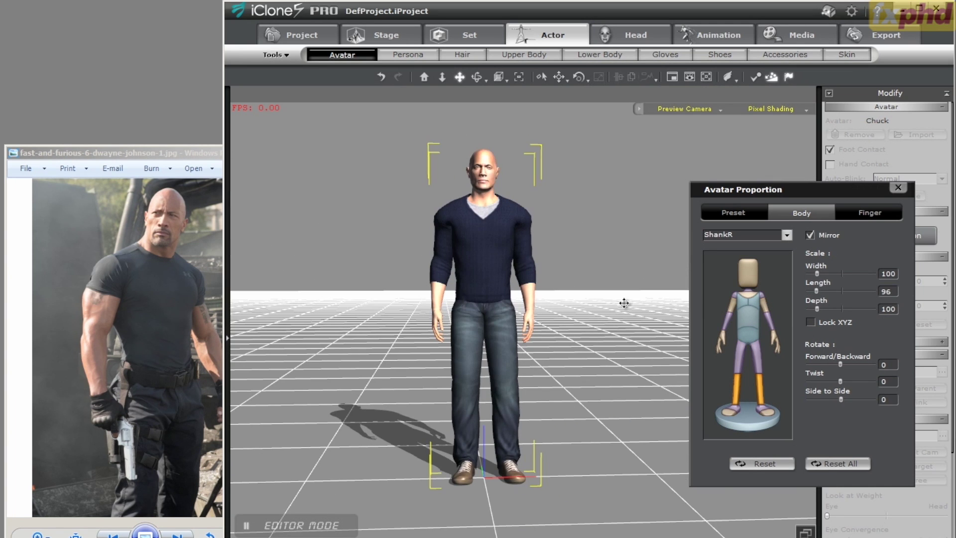
# - Using the rock.jpg reference photo, set the mirrored shoulders' width to 169 and forward/backward rotation to 5, and close the proportion settings
pyautogui.click(180, 531)
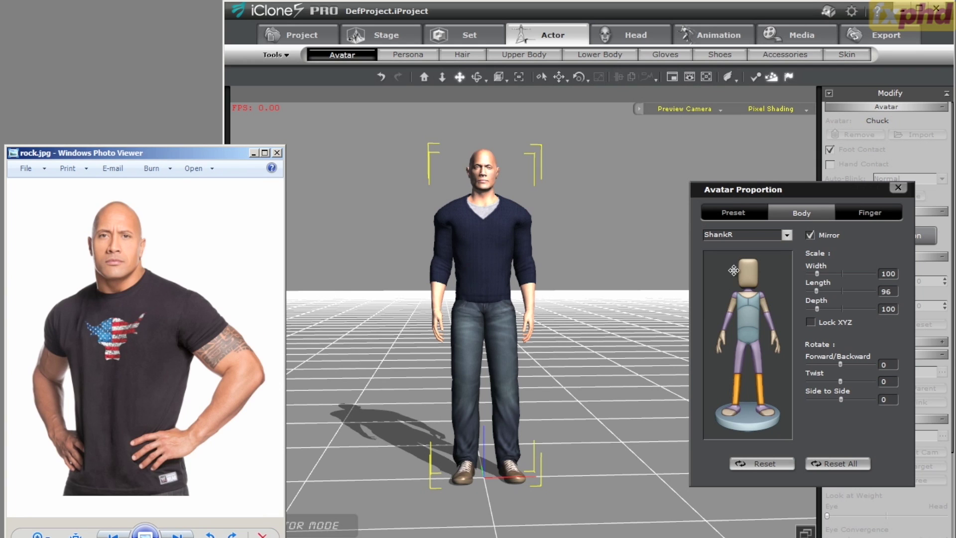
pyautogui.click(762, 296)
pyautogui.click(748, 289)
pyautogui.moveTo(817, 273); pyautogui.dragTo(820, 272)
pyautogui.scroll(3, 589, 296)
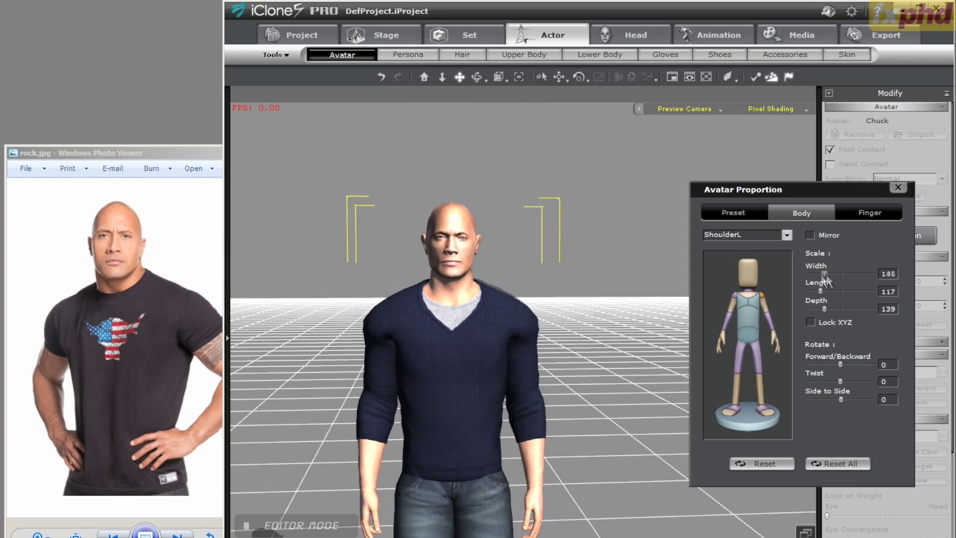
pyautogui.moveTo(817, 291); pyautogui.dragTo(819, 291)
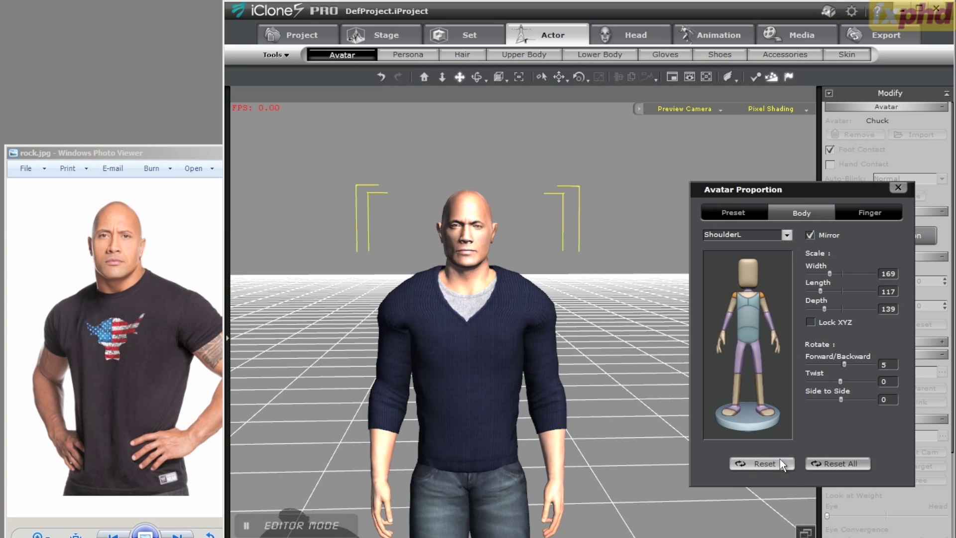
pyautogui.click(899, 189)
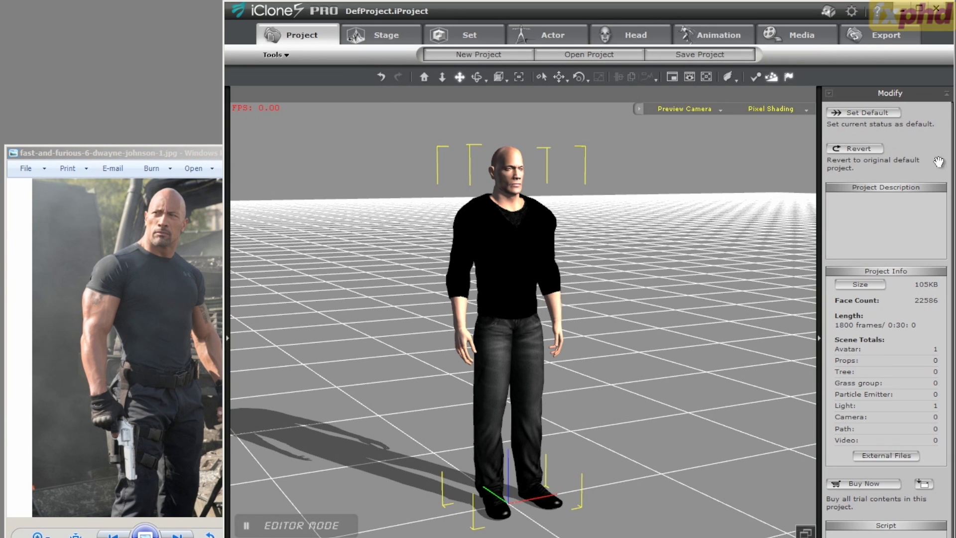
# - In the avatar settings, make the character look at the preview camera and check it from another angle
pyautogui.click(548, 39)
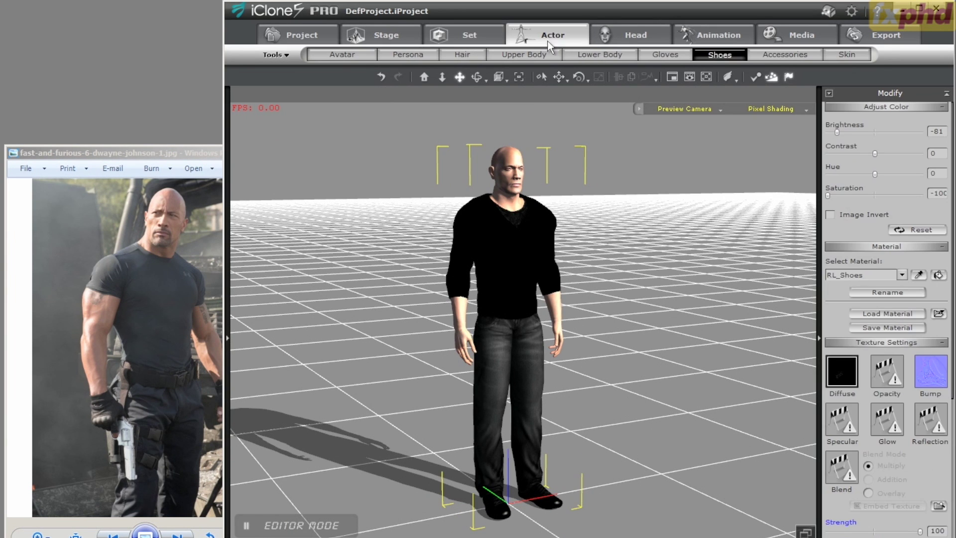
pyautogui.scroll(-5, 929, 475)
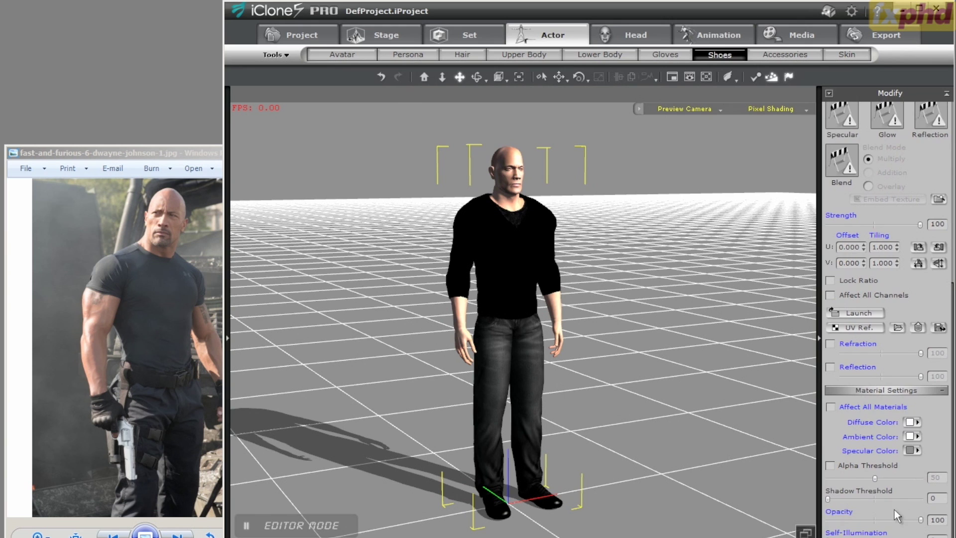
pyautogui.click(342, 55)
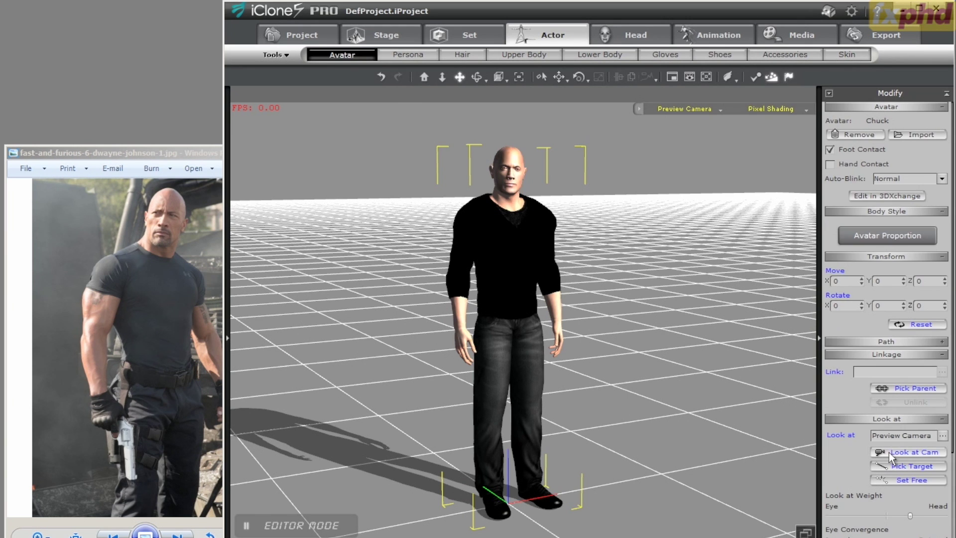
pyautogui.moveTo(626, 361); pyautogui.dragTo(707, 249, button='right')
# - Display the Content Manager and Scene Manager and widen the program window over the reference photo
pyautogui.click(704, 35)
pyautogui.click(228, 337)
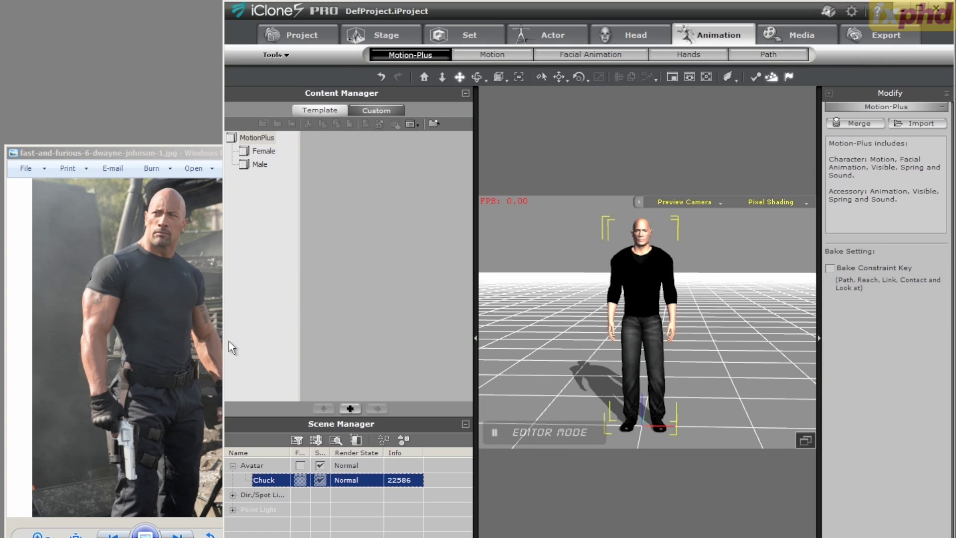
pyautogui.moveTo(222, 299); pyautogui.dragTo(6, 267)
# - Save the finished character to the custom avatar library under the name TheRock
pyautogui.click(406, 38)
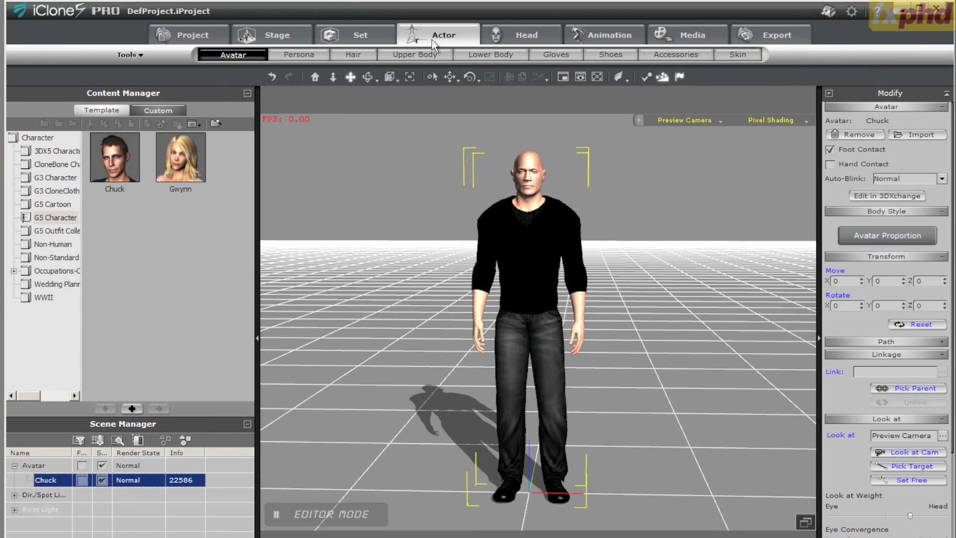
pyautogui.click(168, 110)
pyautogui.moveTo(248, 223); pyautogui.dragTo(218, 390)
pyautogui.click(132, 408)
pyautogui.write('TheRock')
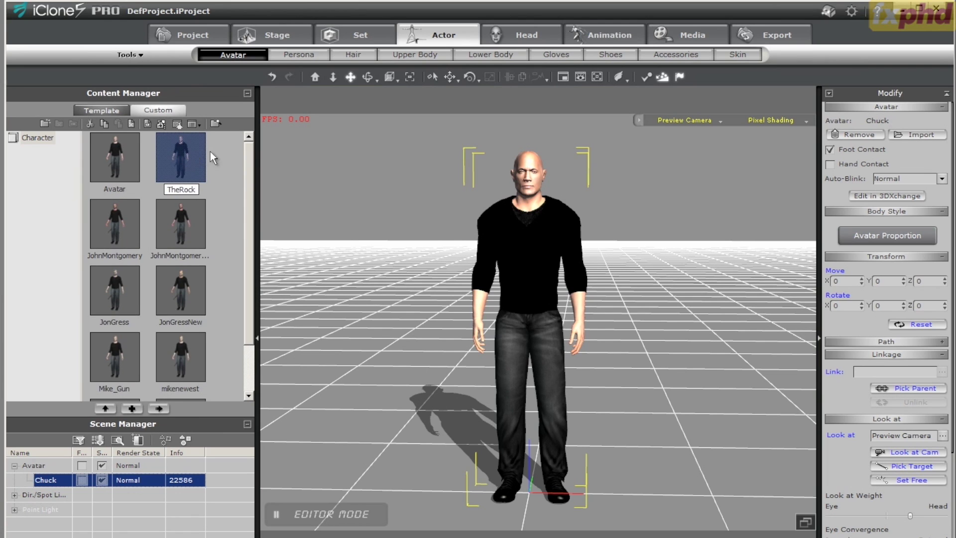
pyautogui.press('Return')
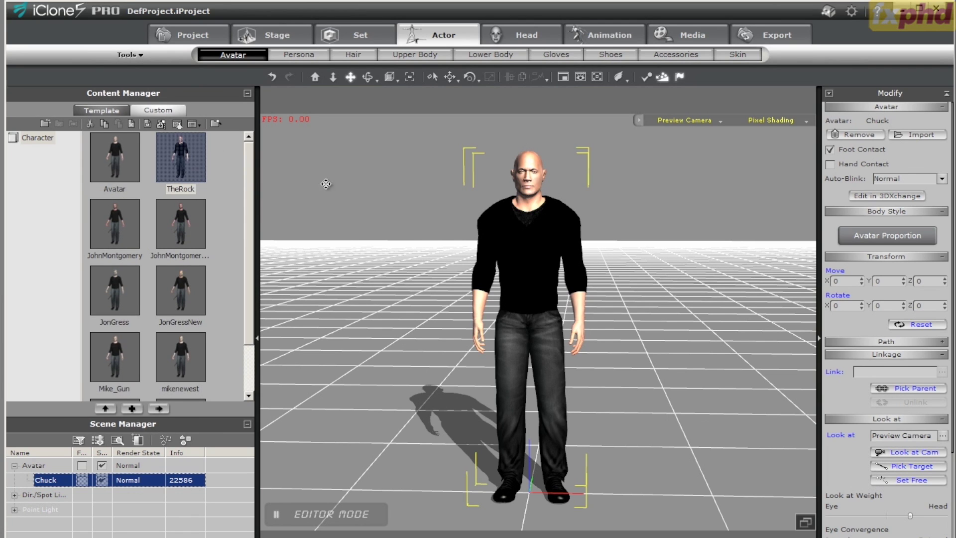
# - Browse the male Motion-Plus templates, open the Motion template library, and widen its folder list
pyautogui.click(605, 35)
pyautogui.click(26, 165)
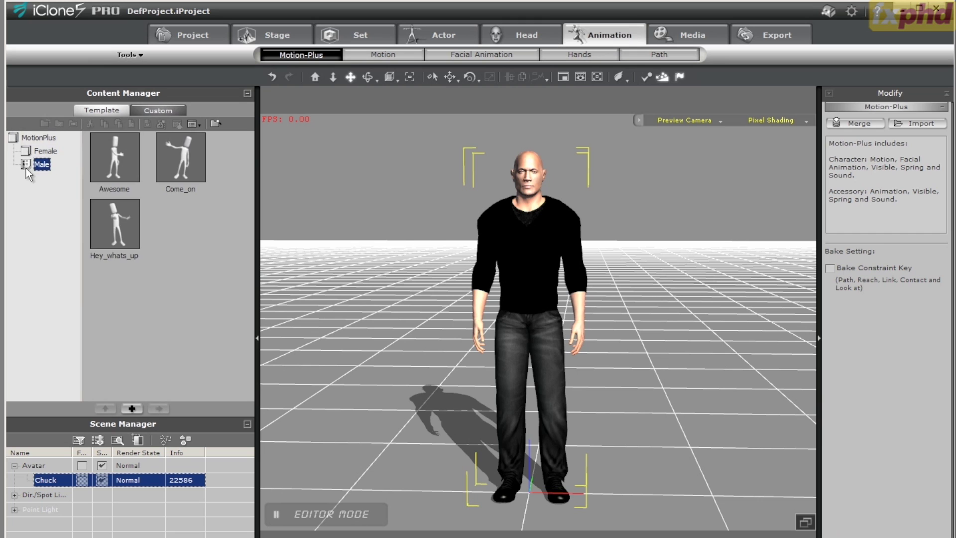
pyautogui.click(23, 136)
pyautogui.click(383, 54)
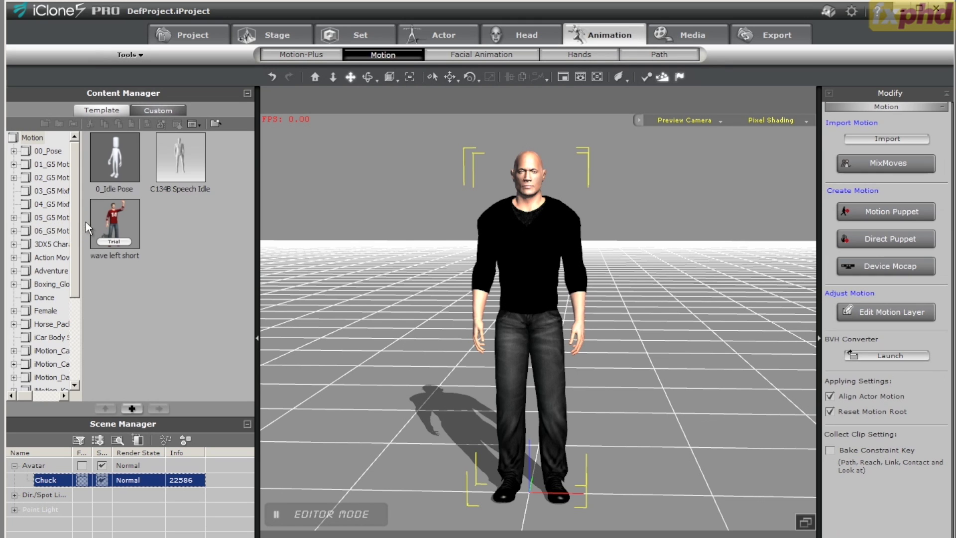
pyautogui.moveTo(85, 222); pyautogui.dragTo(166, 313)
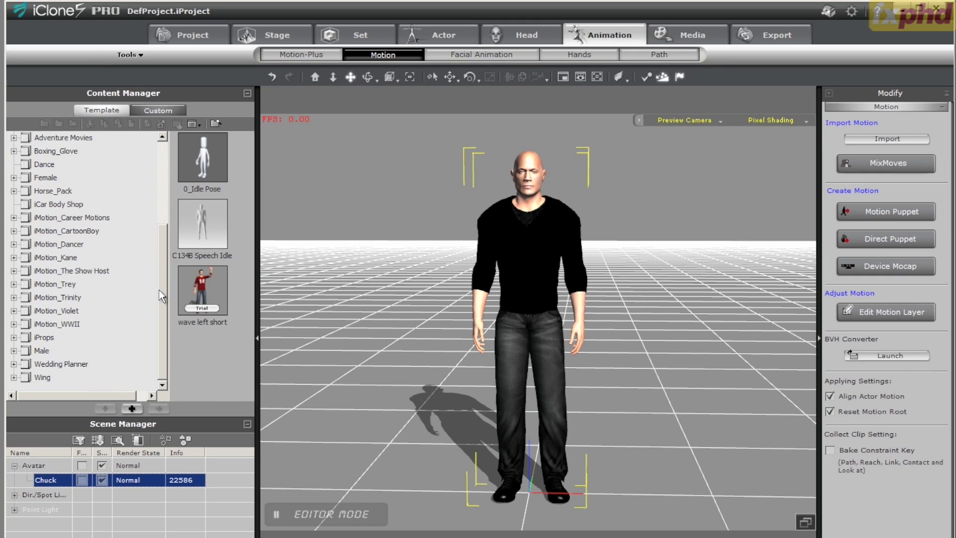
# - Apply the Boxing_Attack_03, Boxing_Attack_02 and Boxing_Idle_00 motions from the Boxing_Glove templates to the character
pyautogui.click(13, 323)
pyautogui.doubleClick(31, 337)
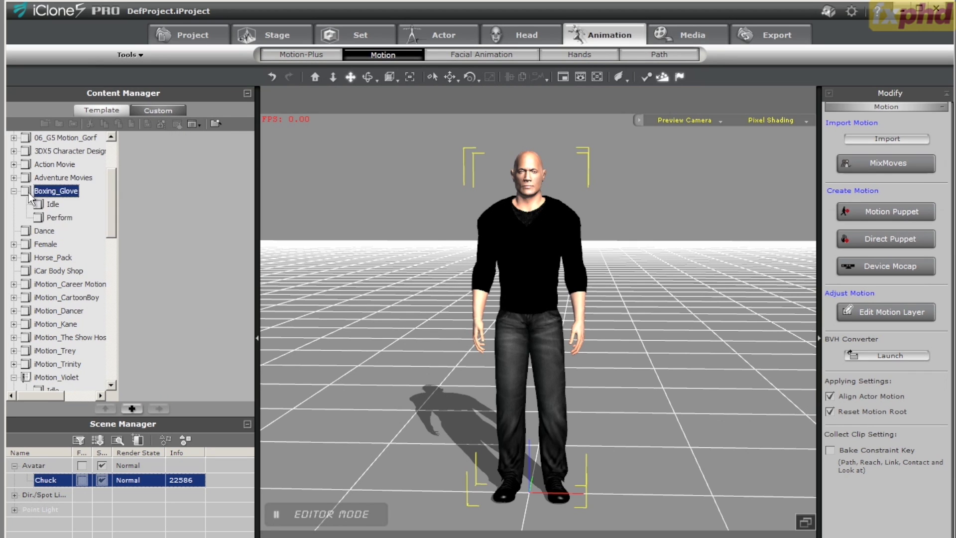
pyautogui.click(50, 203)
pyautogui.click(40, 219)
pyautogui.click(151, 217)
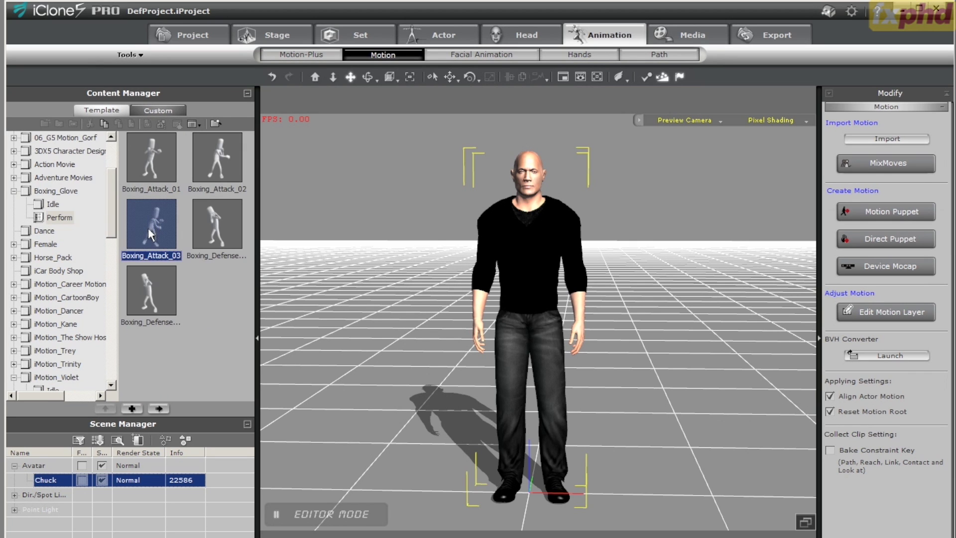
pyautogui.doubleClick(151, 226)
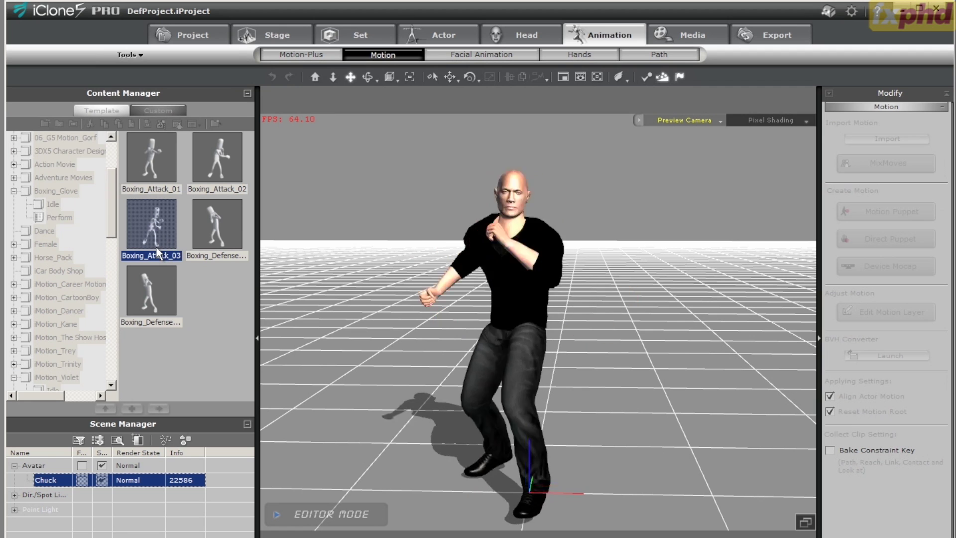
pyautogui.doubleClick(225, 161)
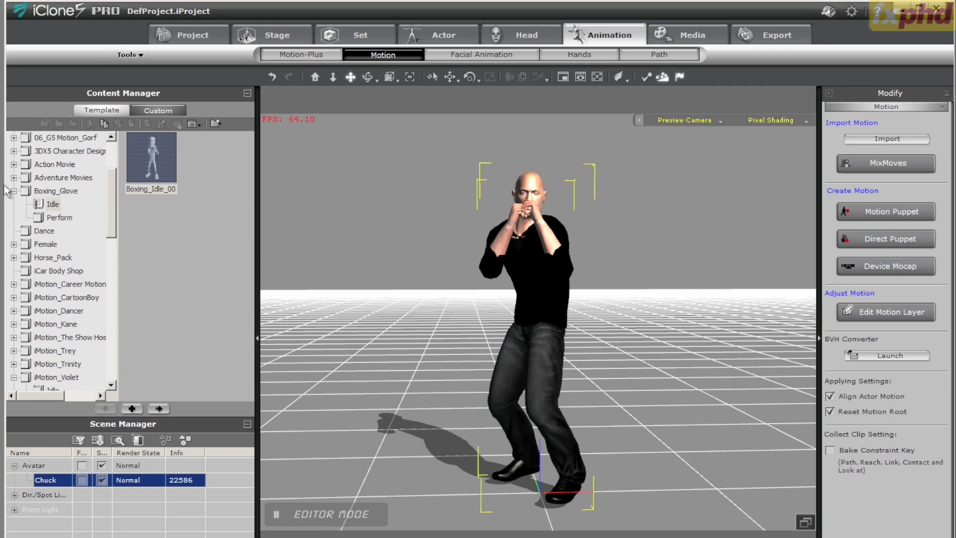
# - Apply the Back flip motion from the Adventure Movies Combat templates to the character
pyautogui.click(13, 191)
pyautogui.click(13, 177)
pyautogui.click(42, 192)
pyautogui.doubleClick(151, 291)
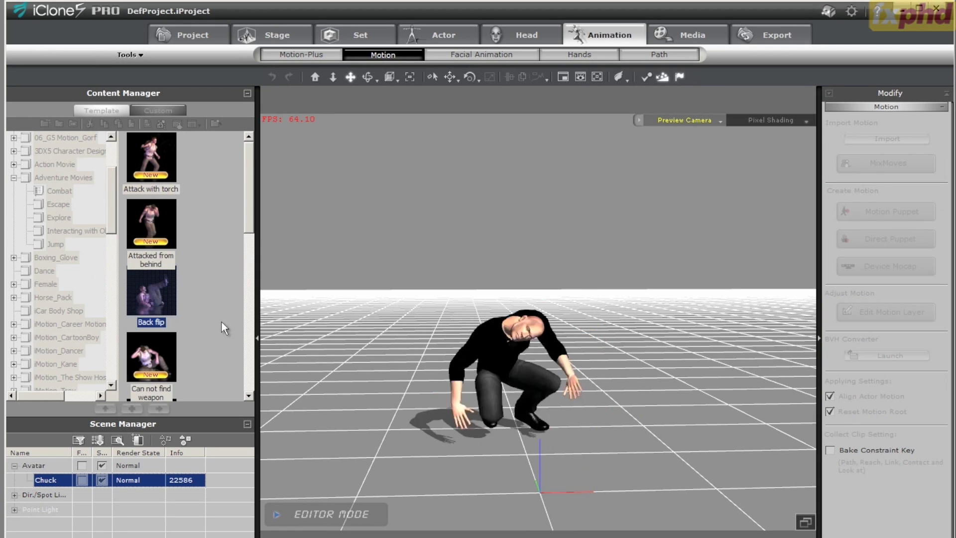
# - Apply the Crash 01 motion from the Action Movie Melee Combat templates to the character
pyautogui.click(14, 164)
pyautogui.click(35, 178)
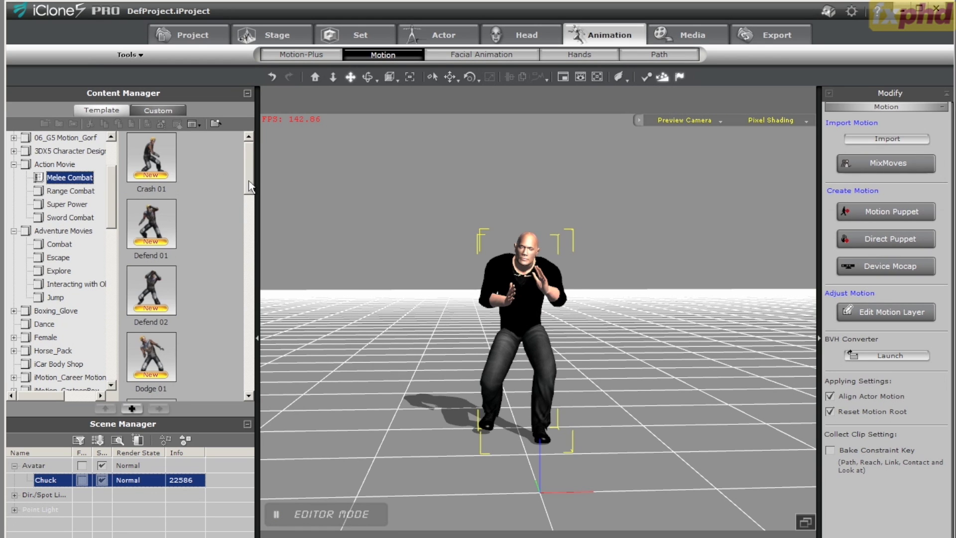
pyautogui.doubleClick(152, 157)
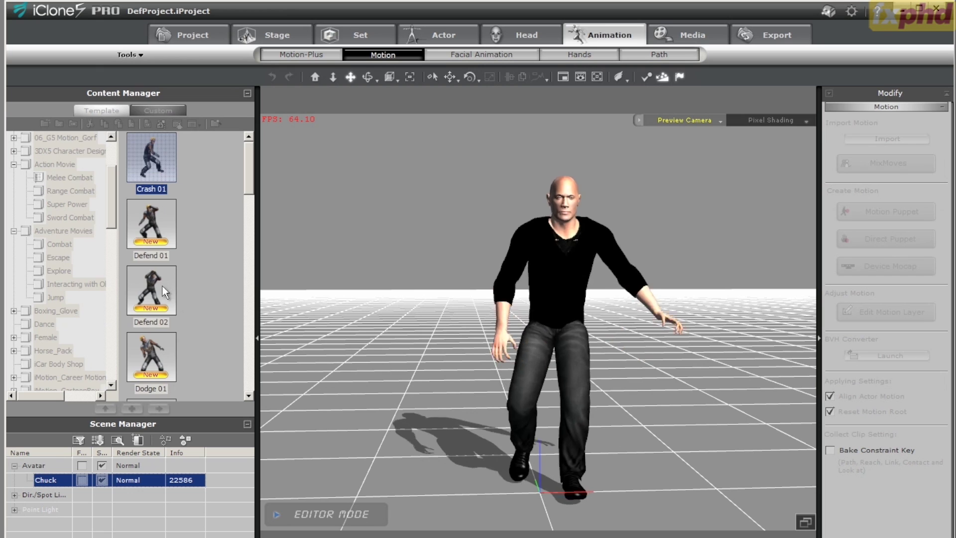
# - Apply the Smash 02 melee combat motion to the character and play back the animation
pyautogui.moveTo(250, 187); pyautogui.dragTo(246, 383)
pyautogui.doubleClick(141, 245)
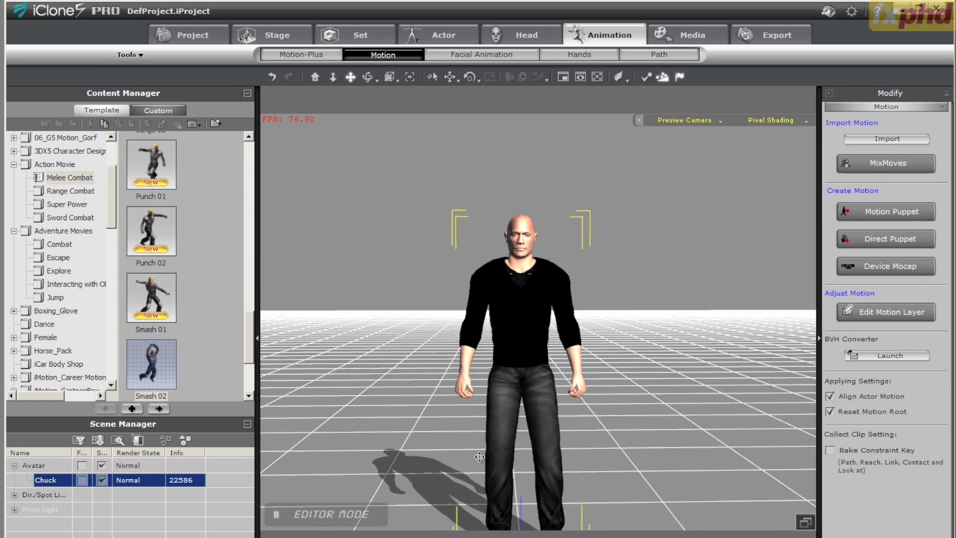
pyautogui.scroll(2, 479, 456)
pyautogui.press('space')
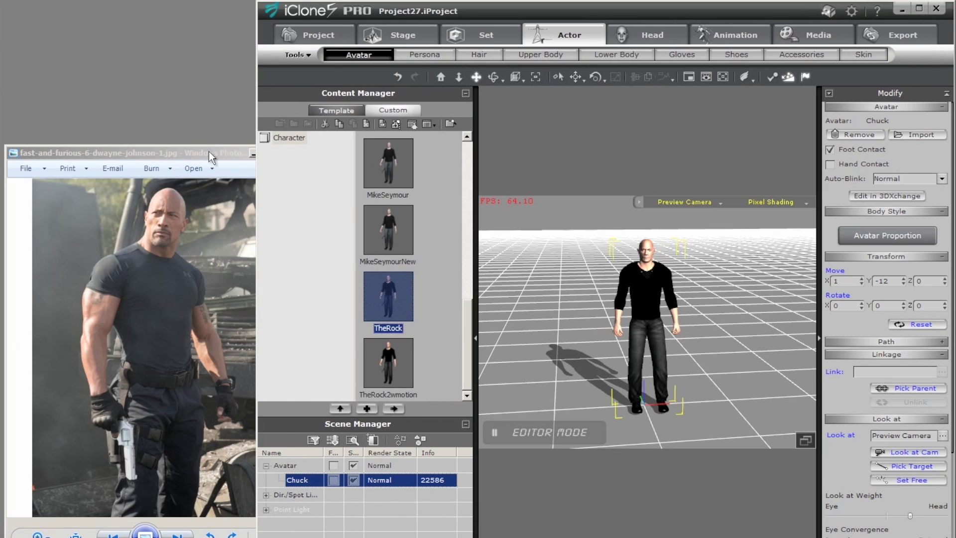
# - Load the TheRock avatar from the custom content into 3DXchange and maximize the 3DXchange window
pyautogui.click(254, 153)
pyautogui.moveTo(566, 10); pyautogui.dragTo(313, 8)
pyautogui.click(755, 42)
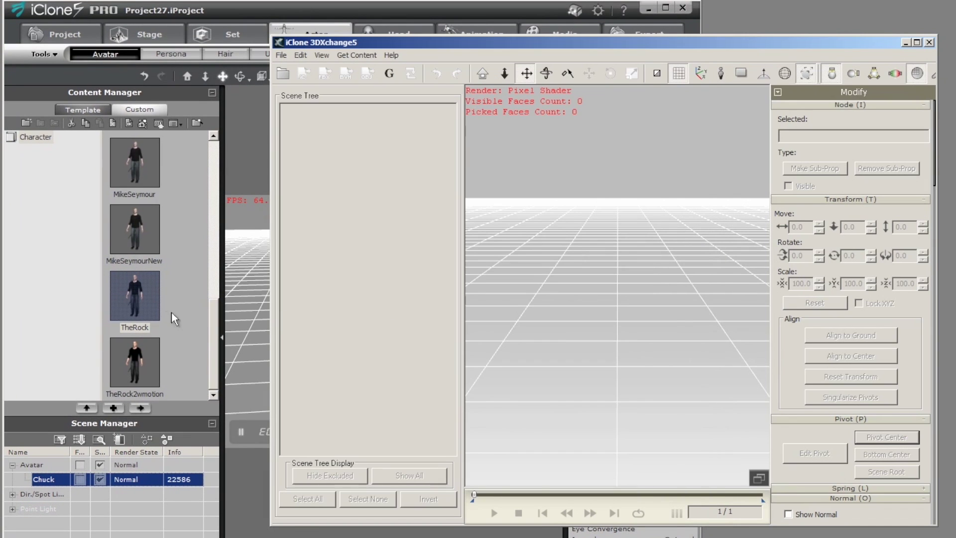
pyautogui.moveTo(149, 294); pyautogui.dragTo(720, 342)
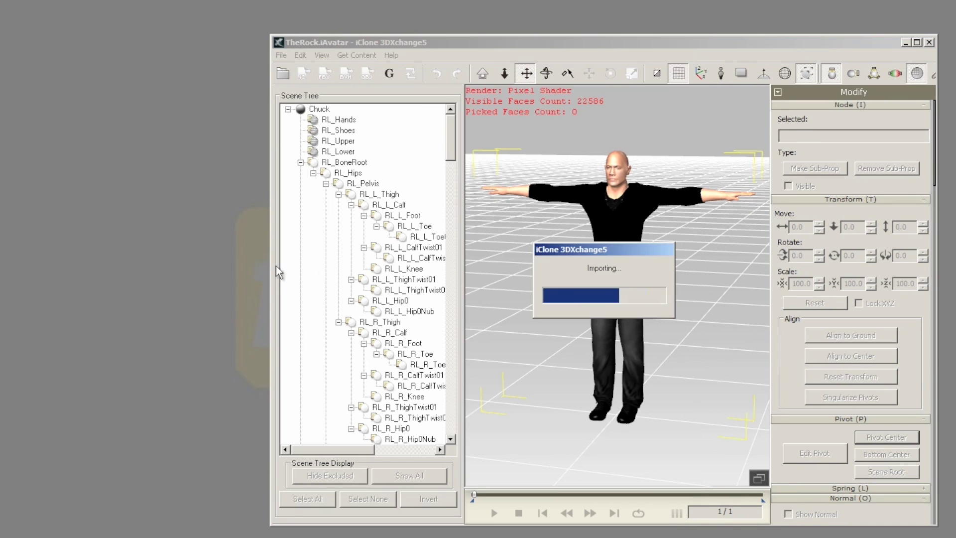
pyautogui.moveTo(78, 267); pyautogui.dragTo(15, 269)
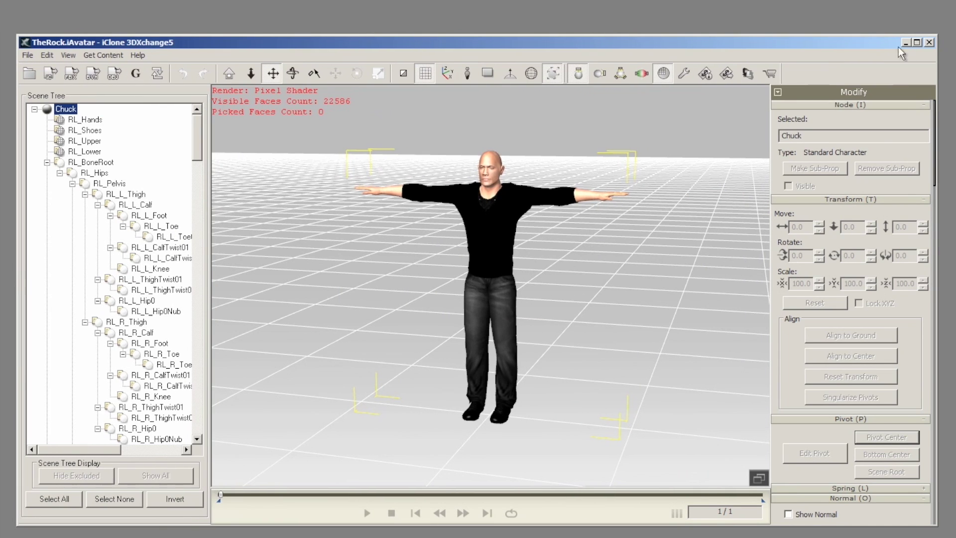
pyautogui.click(918, 43)
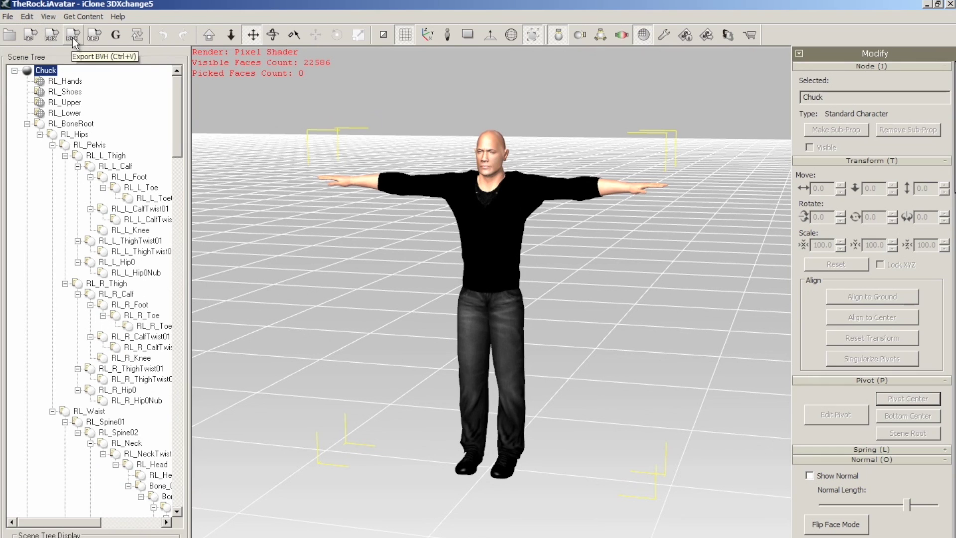
# - Export the character as FBX with the GameEngine_Unreal preset, without animation, to V:\DATA\FXPHD\Class_Capture\UNR201\Week-4\TheRock
pyautogui.click(51, 36)
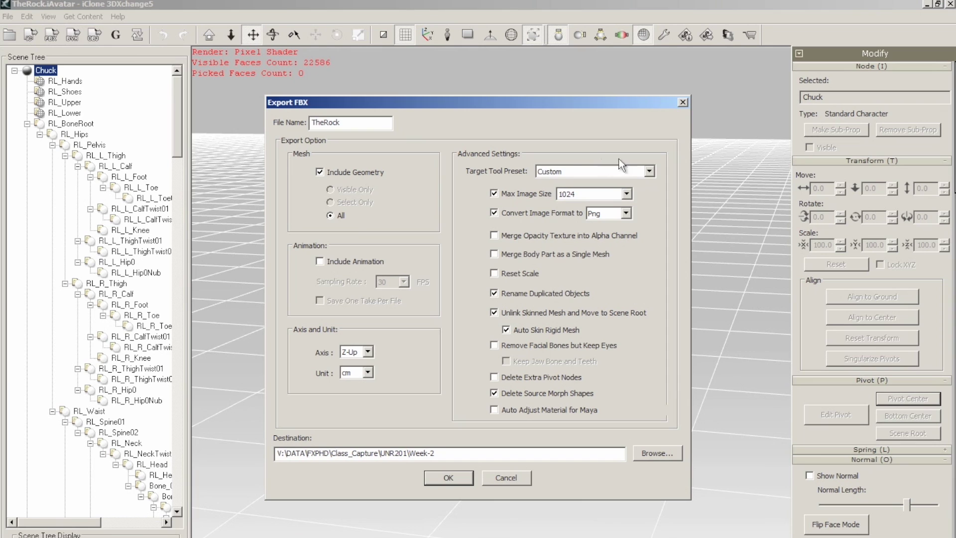
pyautogui.click(650, 171)
pyautogui.click(597, 210)
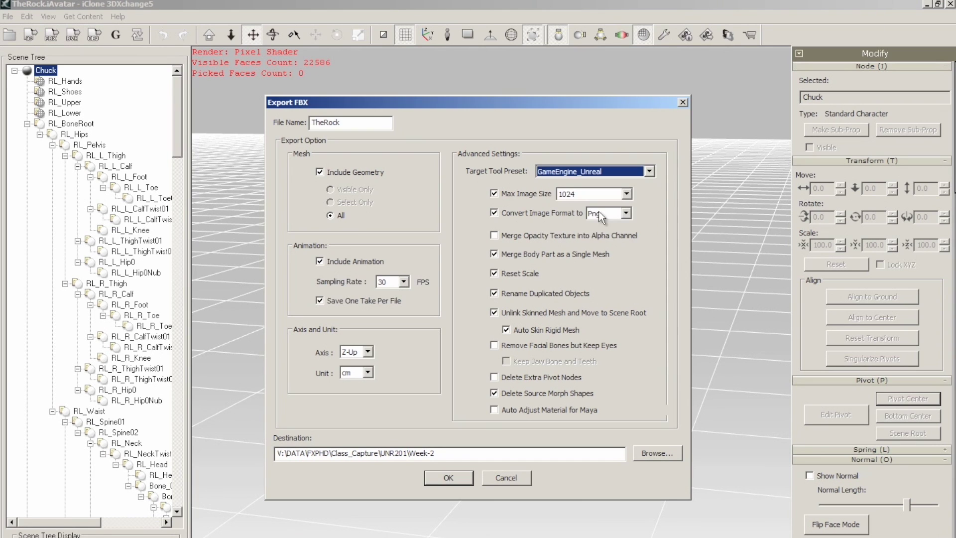
pyautogui.click(442, 454)
pyautogui.press('BackSpace')
pyautogui.write('4\\TheRock')
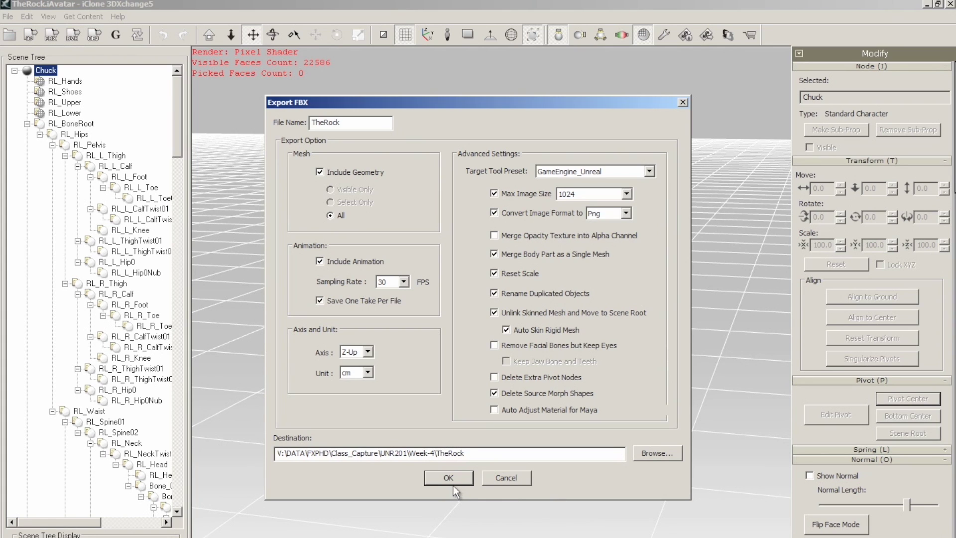
pyautogui.click(319, 261)
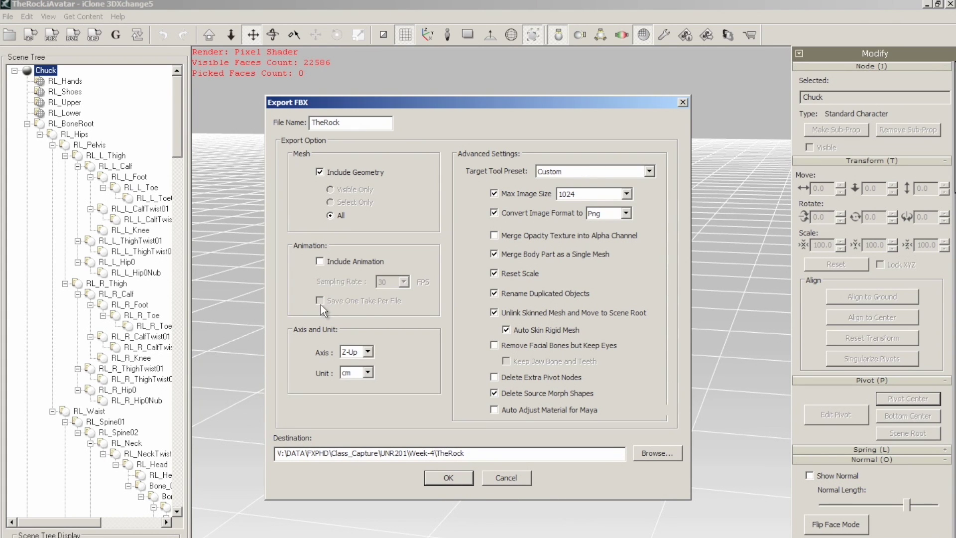
pyautogui.click(451, 477)
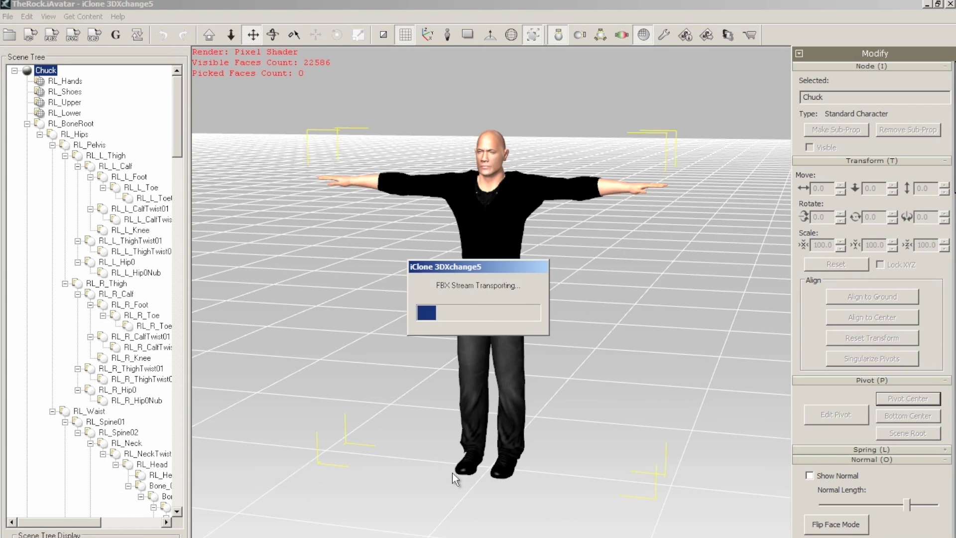
pyautogui.click(515, 330)
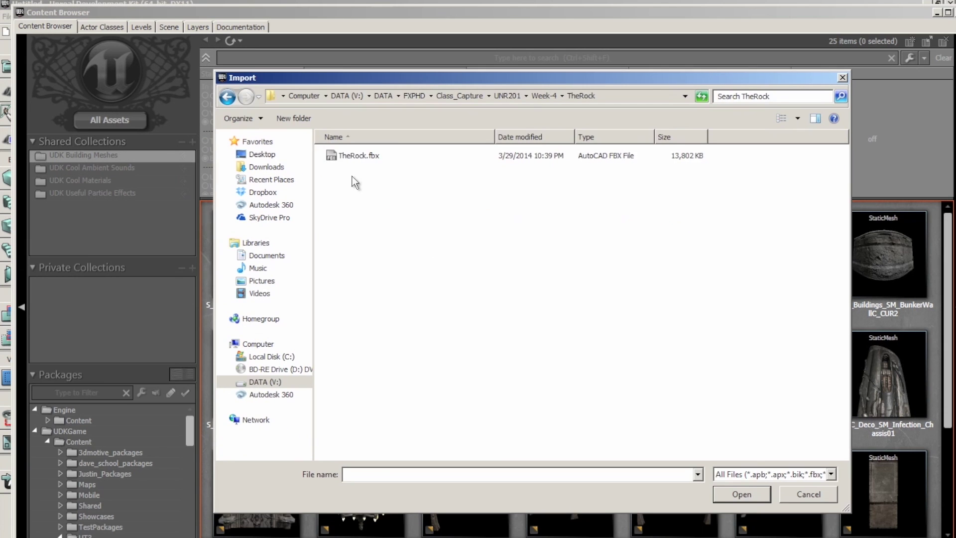
# - Import TheRock.fbx into MyPackage in the UDK Content Browser, fully loading the package for the import
pyautogui.click(358, 155)
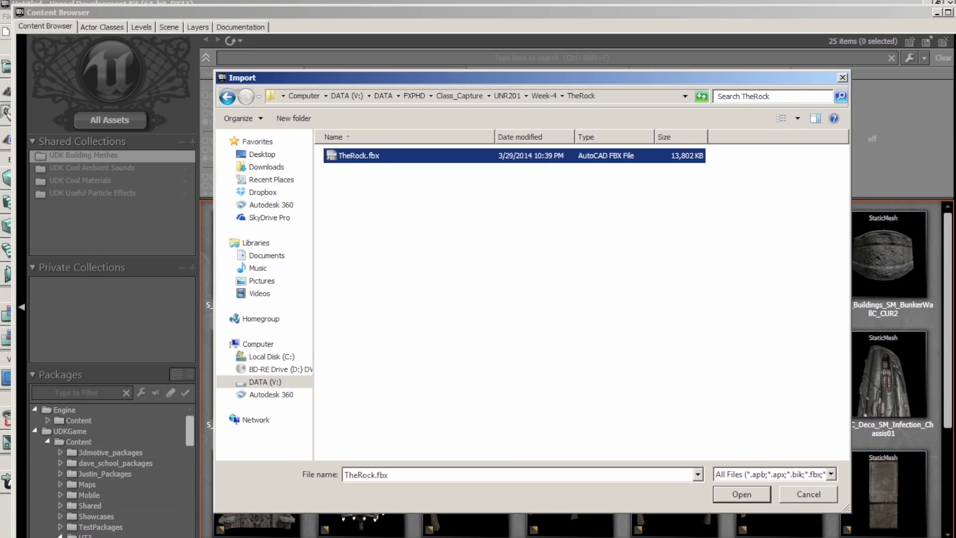
pyautogui.click(745, 494)
pyautogui.moveTo(551, 361); pyautogui.dragTo(557, 435)
pyautogui.click(598, 200)
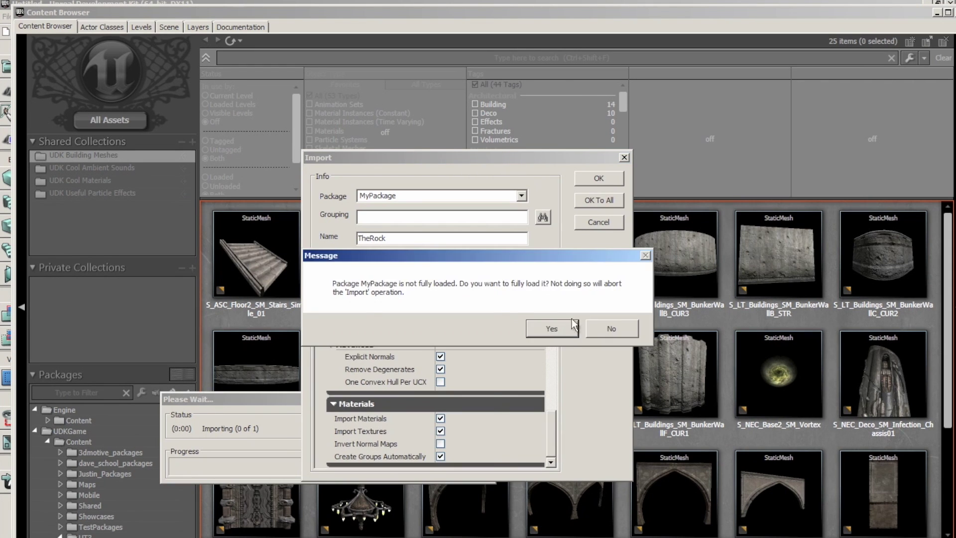
pyautogui.click(567, 327)
pyautogui.click(605, 343)
# - Find the TheRock skeletal mesh among the package assets and place it in the level beside the cube
pyautogui.moveTo(901, 11); pyautogui.dragTo(889, 7)
pyautogui.moveTo(4, 217); pyautogui.dragTo(388, 219)
pyautogui.scroll(-10, 904, 433)
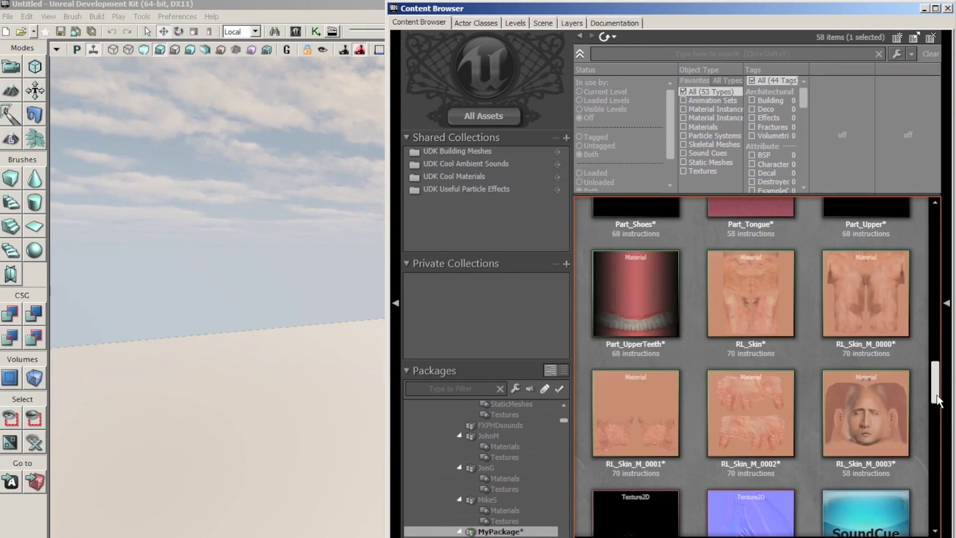
pyautogui.moveTo(719, 11); pyautogui.dragTo(119, 22)
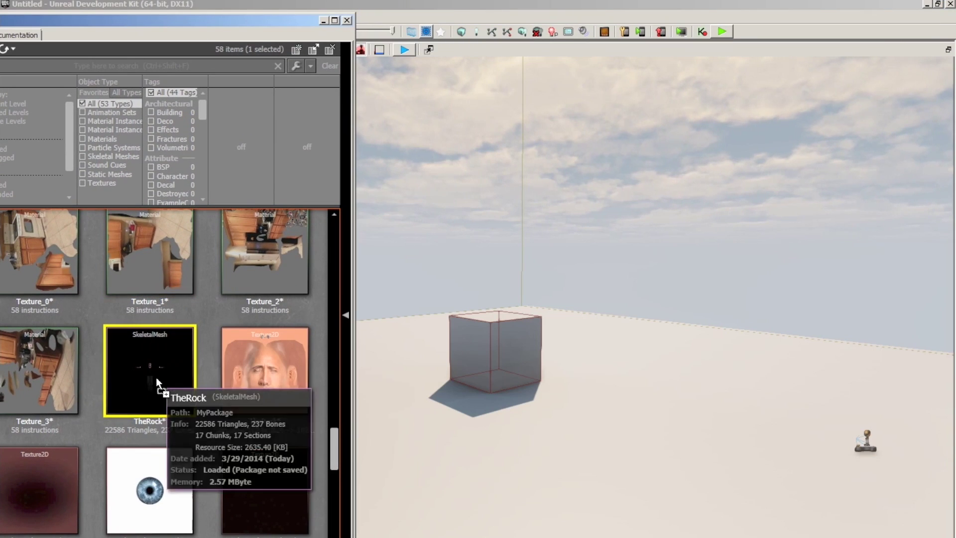
pyautogui.moveTo(149, 358); pyautogui.dragTo(622, 389)
pyautogui.press('space')
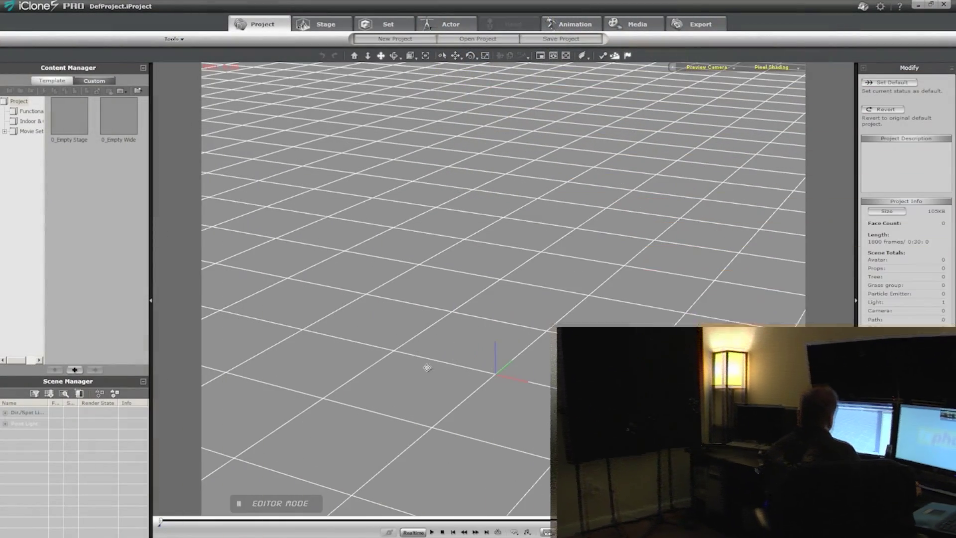
# - Open the custom project 03312014 in iClone and connect the motion-capture device in the Mocap Device Plug-in
pyautogui.click(107, 82)
pyautogui.doubleClick(71, 116)
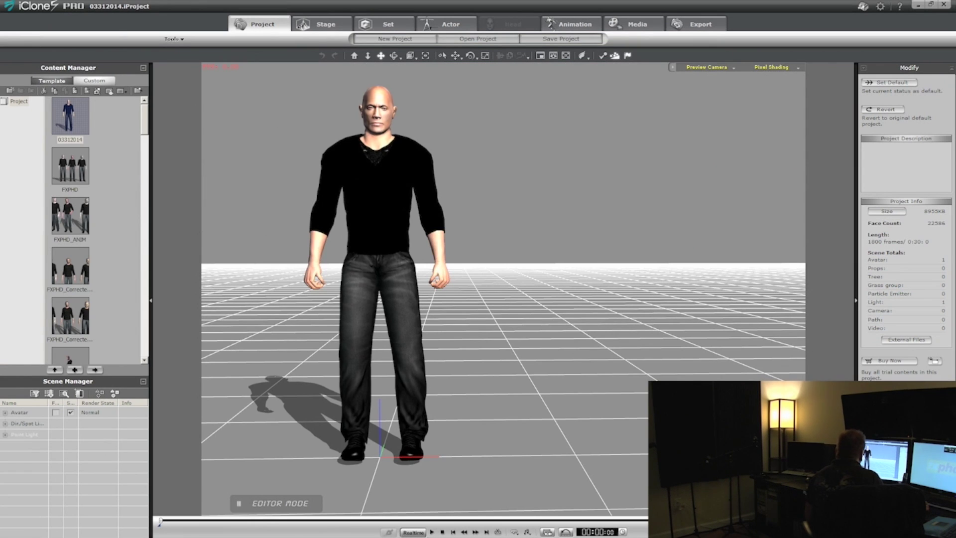
pyautogui.press('super')
pyautogui.click(251, 530)
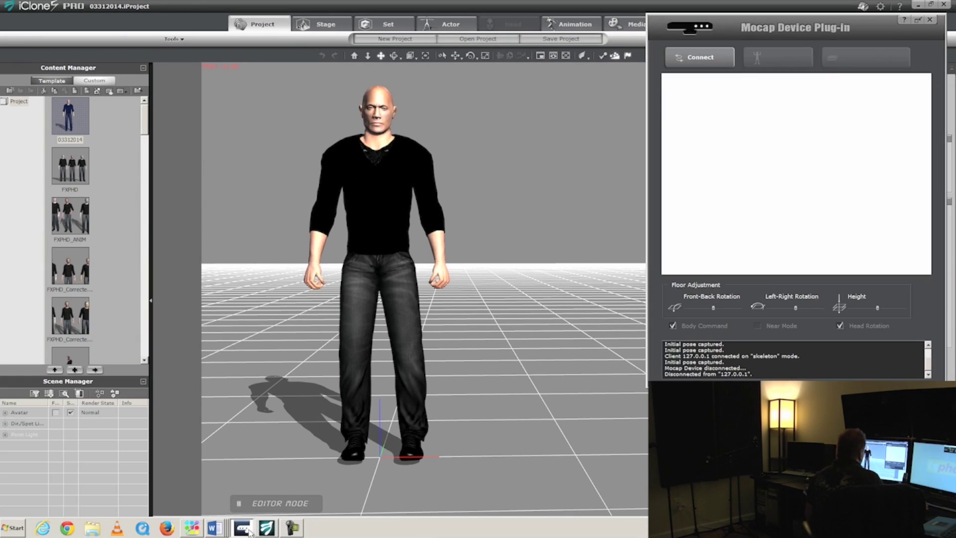
pyautogui.click(716, 58)
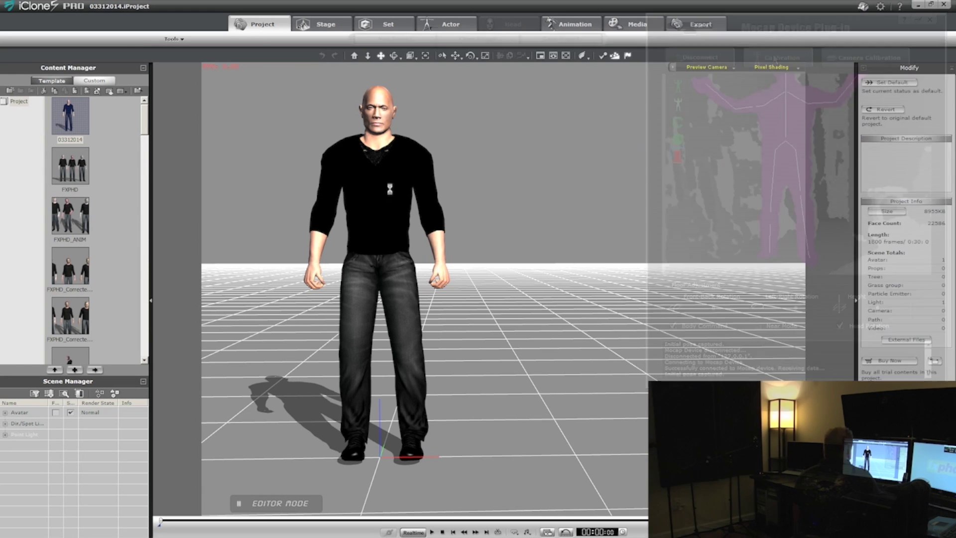
# - Capture a full-body motion on the character with Device Mocap over the local connection and play it back
pyautogui.click(389, 188)
pyautogui.click(570, 24)
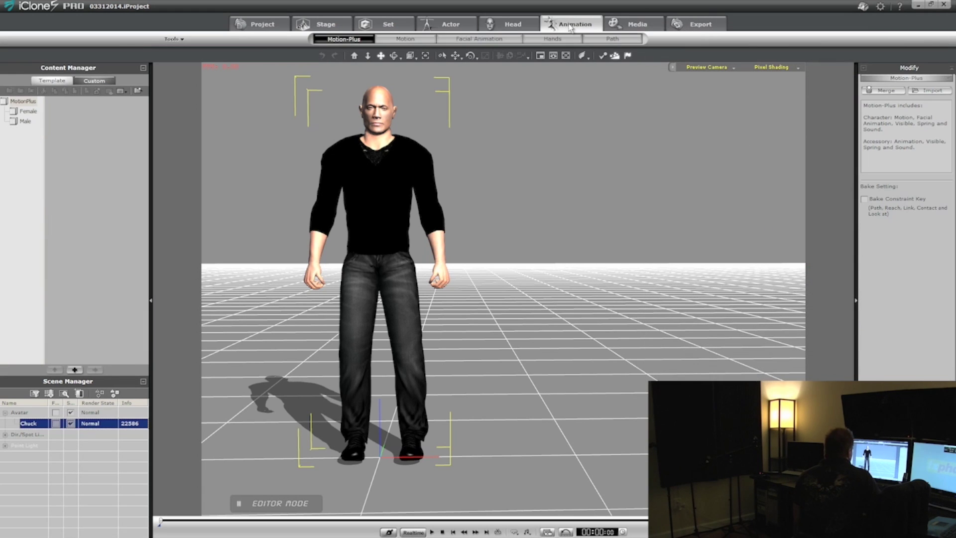
pyautogui.click(413, 39)
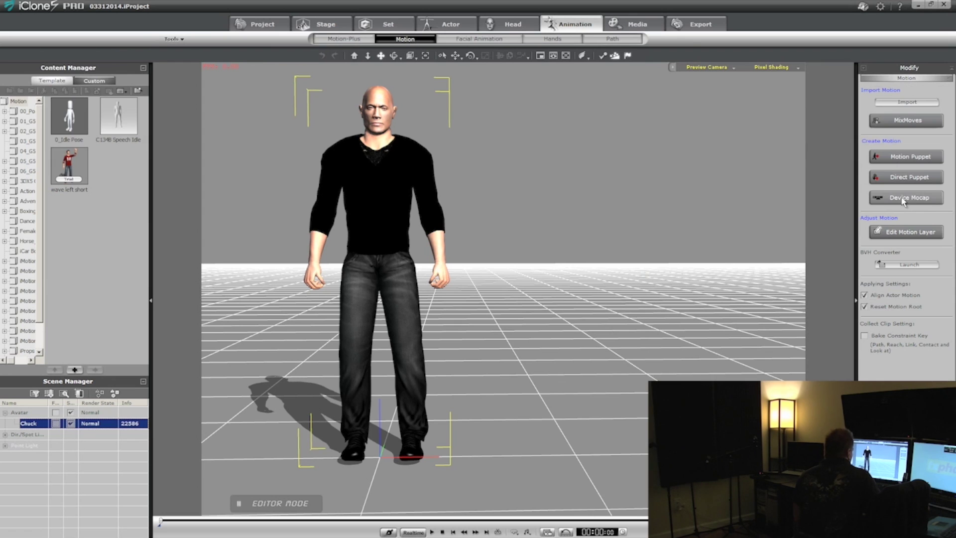
pyautogui.click(904, 199)
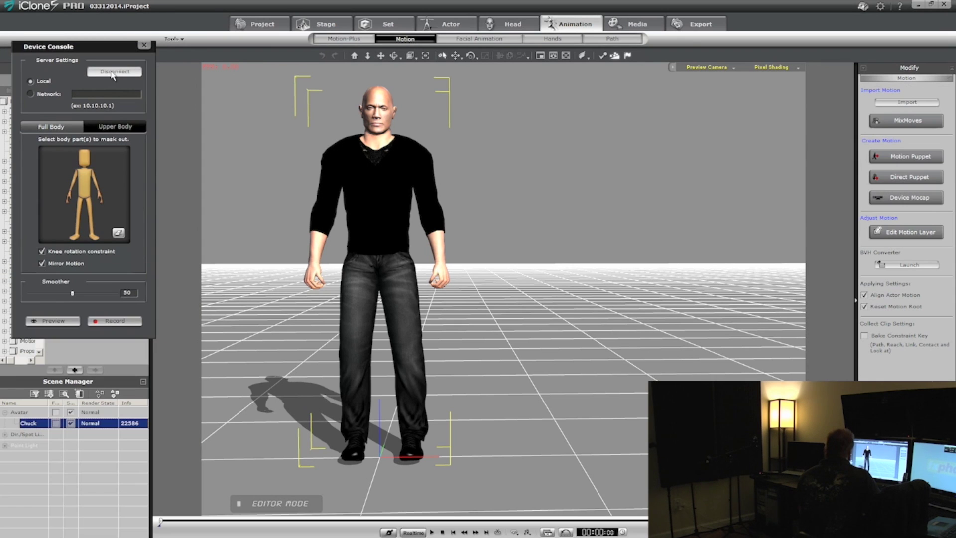
pyautogui.click(114, 72)
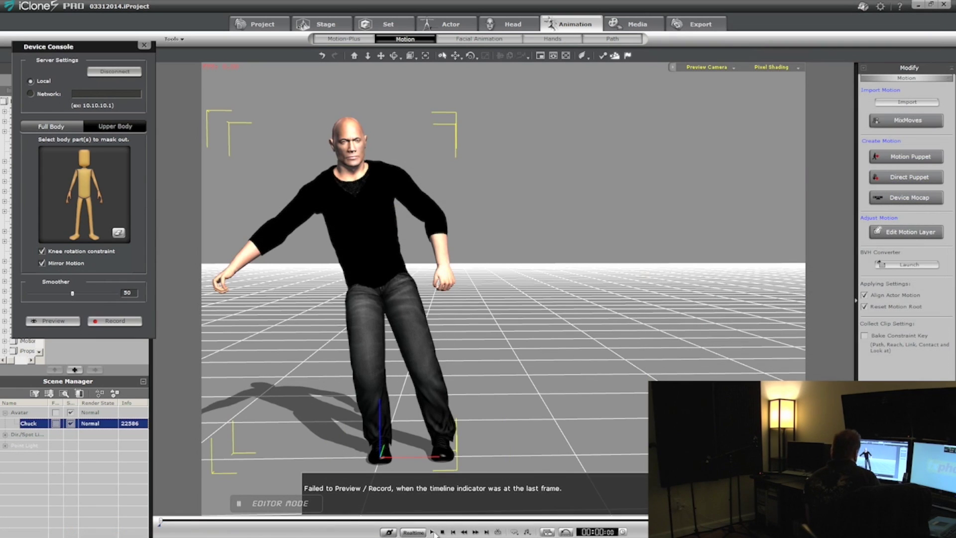
pyautogui.click(432, 532)
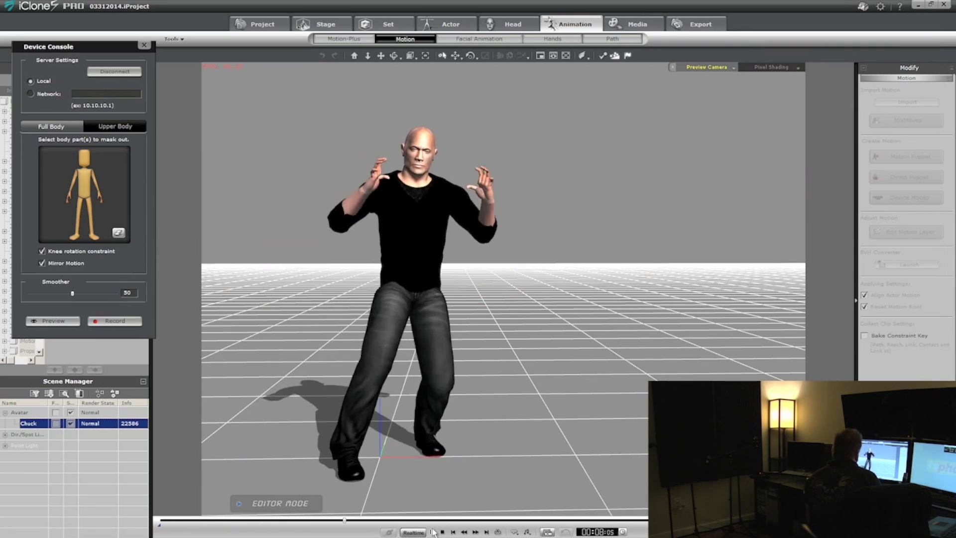
pyautogui.click(442, 532)
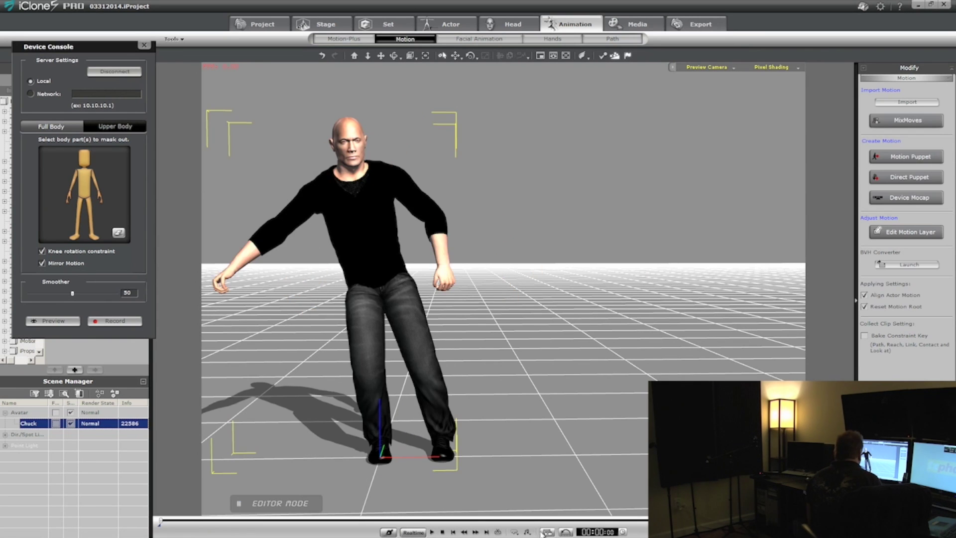
# - Cut the captured motion clip at frame 71, discard the leading part and move the remainder to the timeline start
pyautogui.click(547, 531)
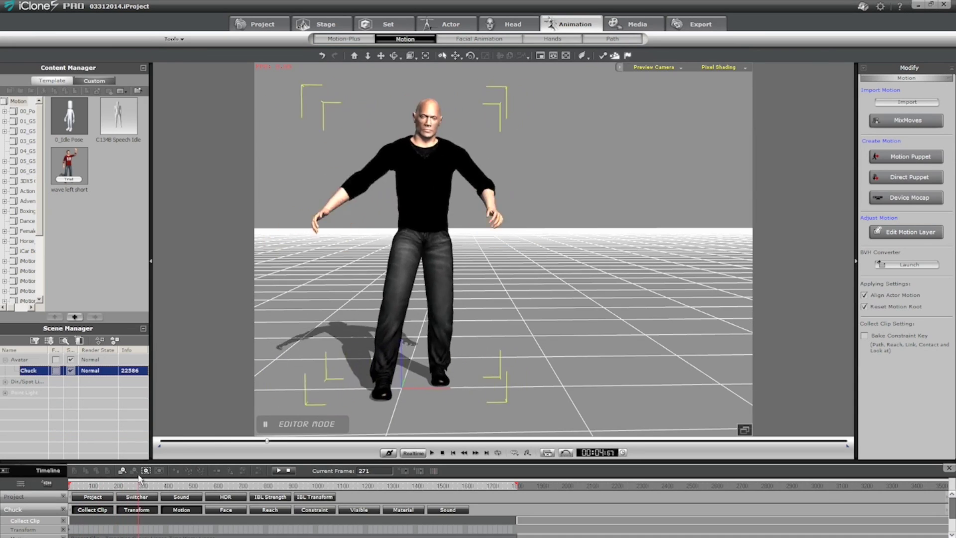
pyautogui.moveTo(93, 481); pyautogui.dragTo(86, 487)
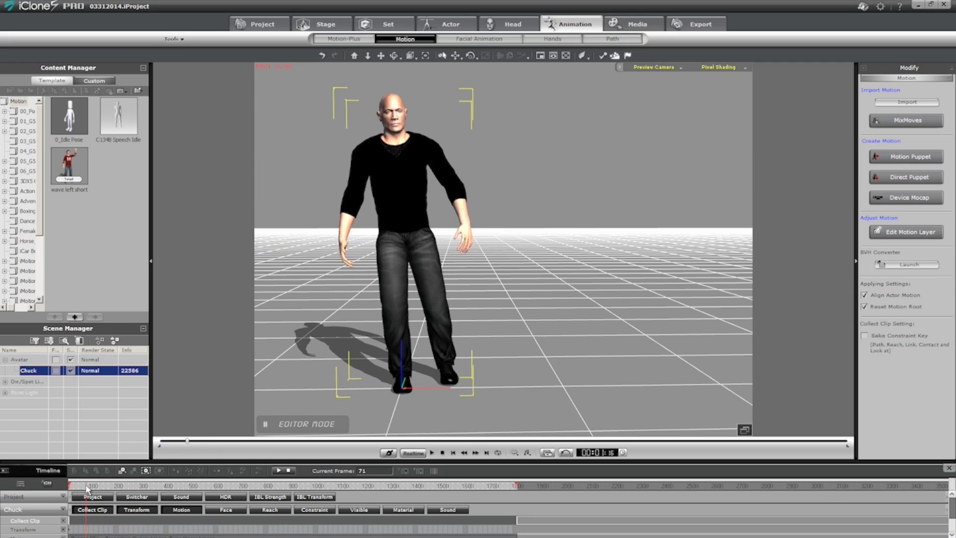
pyautogui.click(63, 521)
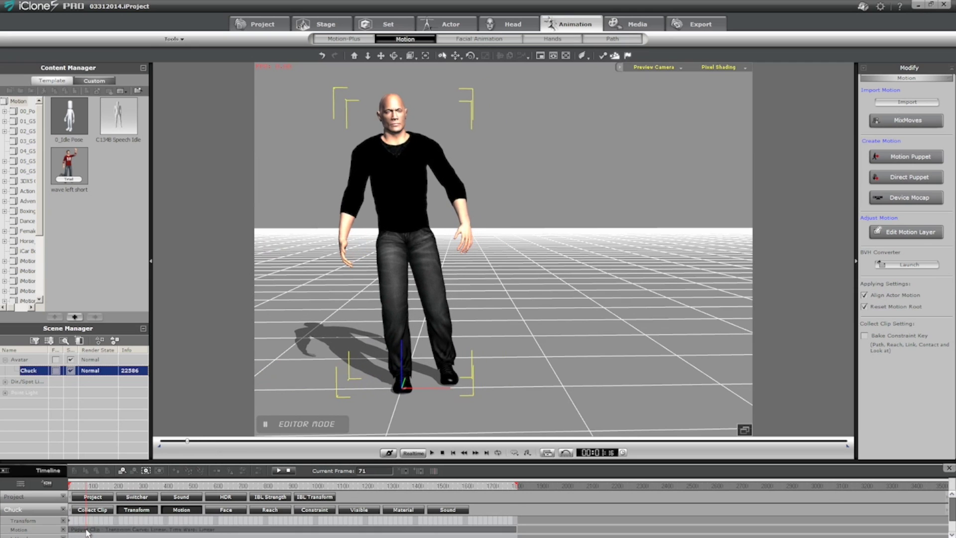
pyautogui.rightClick(85, 530)
pyautogui.click(106, 447)
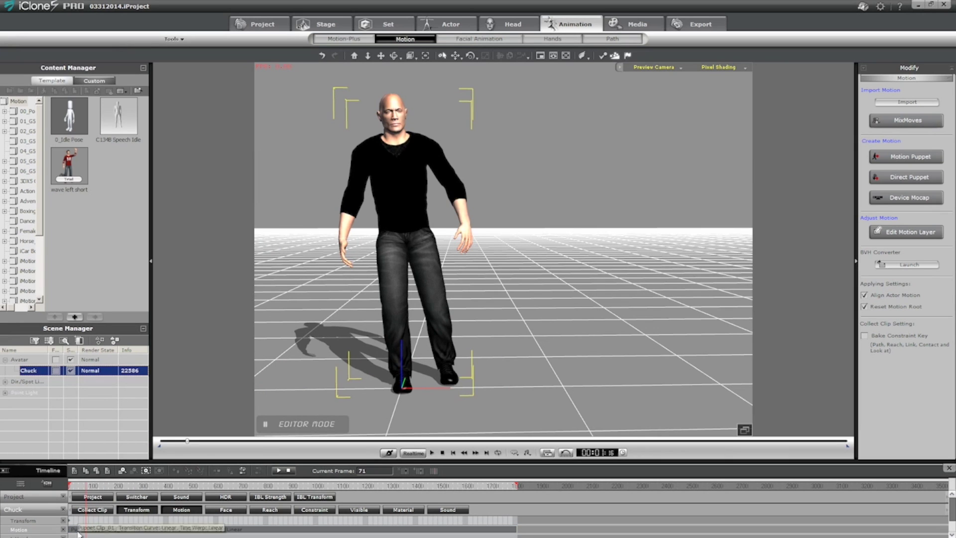
pyautogui.click(98, 531)
pyautogui.moveTo(98, 530); pyautogui.dragTo(91, 529)
# - Trim the motion clip's end and set the project end marker at about frame 1620, returning the playhead to the start
pyautogui.moveTo(107, 485); pyautogui.dragTo(161, 492)
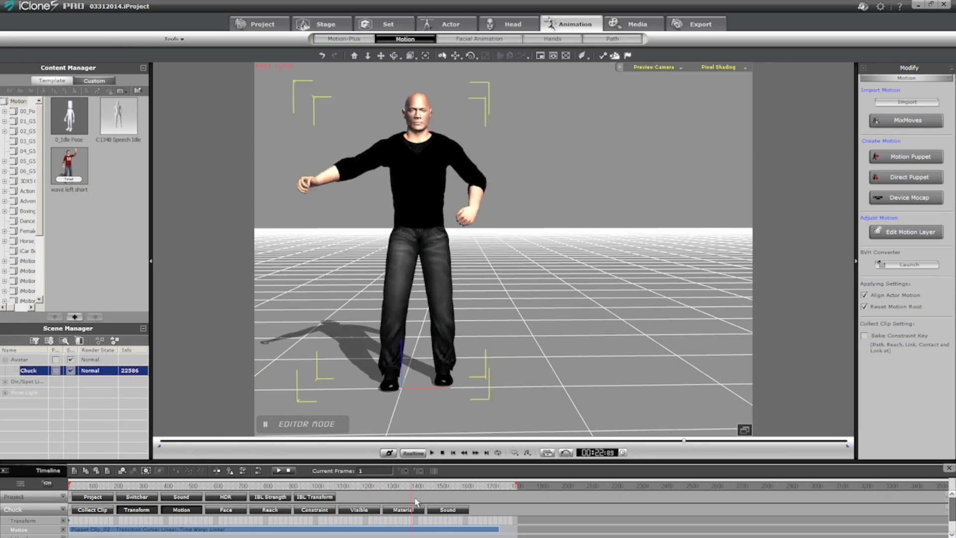
pyautogui.moveTo(426, 499)
pyautogui.mouseDown()
pyautogui.moveTo(469, 480)
pyautogui.moveTo(417, 491)
pyautogui.mouseUp()
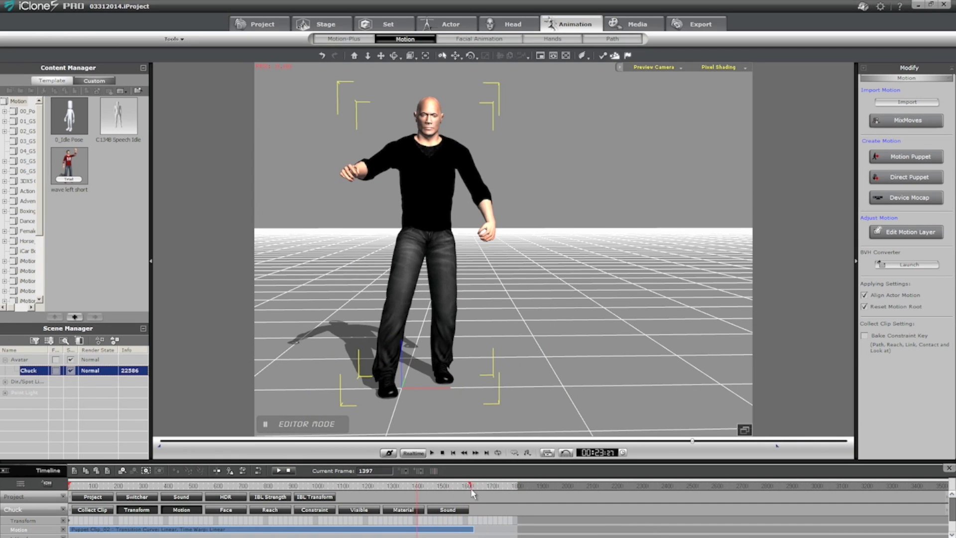
pyautogui.moveTo(488, 486); pyautogui.dragTo(474, 483)
pyautogui.moveTo(151, 482); pyautogui.dragTo(48, 498)
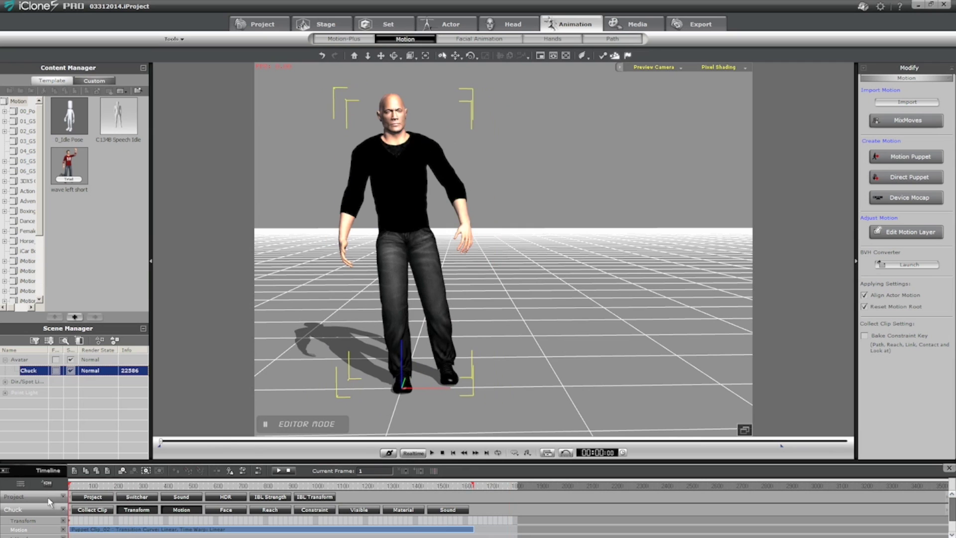
# - Preview Direct Puppet control of the character's head over the captured motion using Screen-based Movement
pyautogui.click(897, 177)
pyautogui.moveTo(777, 56); pyautogui.dragTo(161, 61)
pyautogui.click(72, 116)
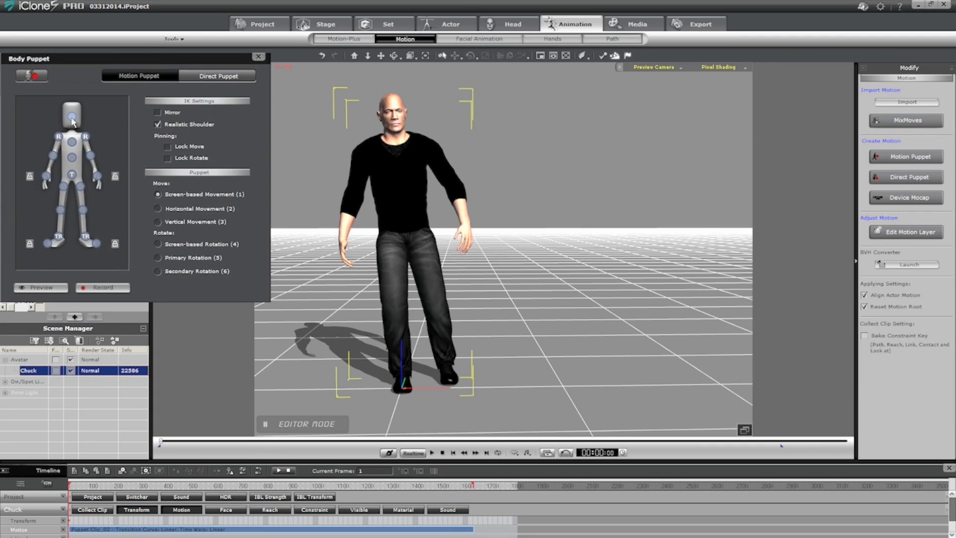
pyautogui.click(39, 287)
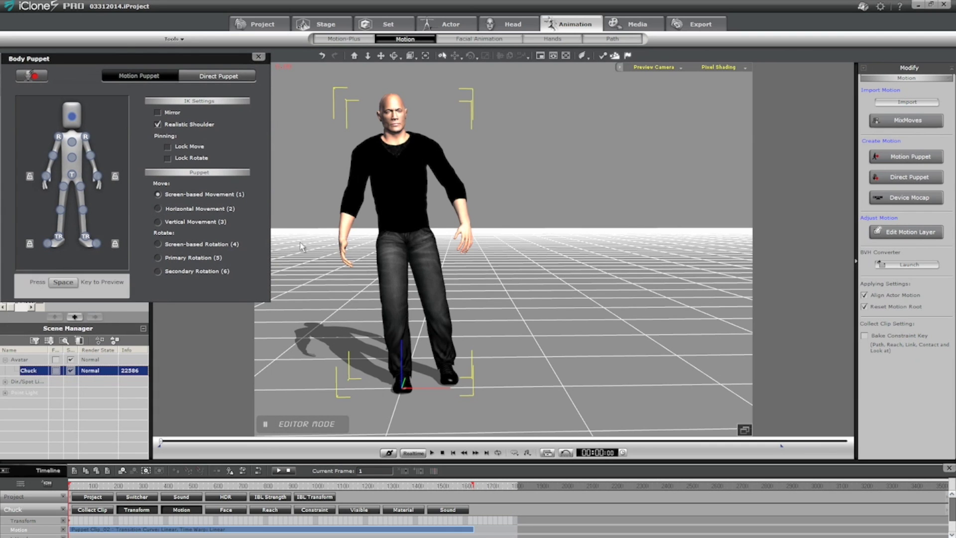
pyautogui.press('space')
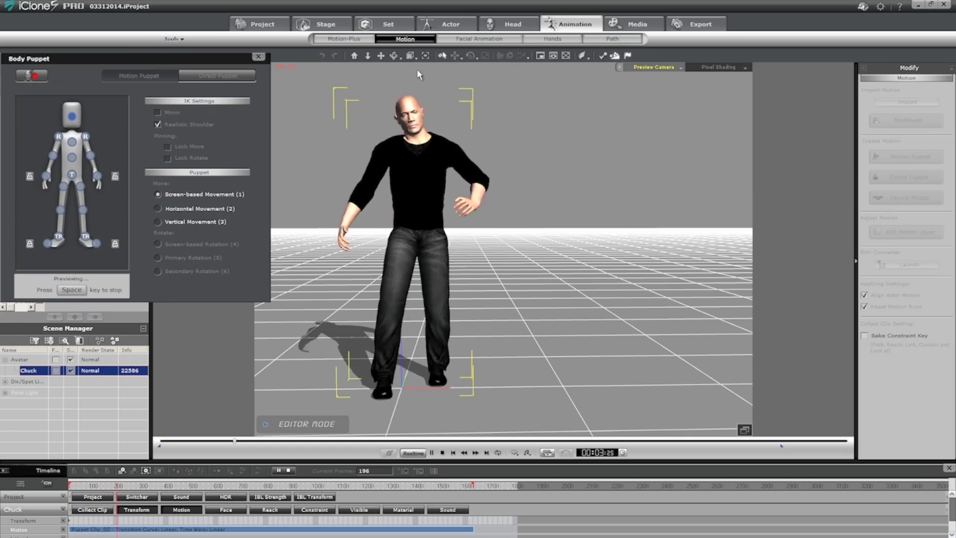
pyautogui.press('space')
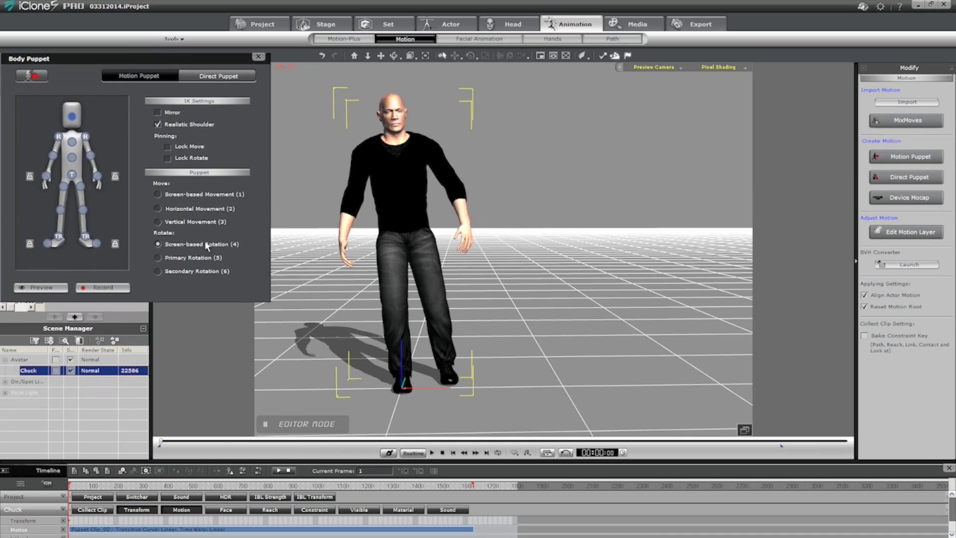
# - Preview puppeteering the character's head with Screen-based Rotation and Primary Rotation over the captured motion
pyautogui.click(40, 288)
pyautogui.press('space')
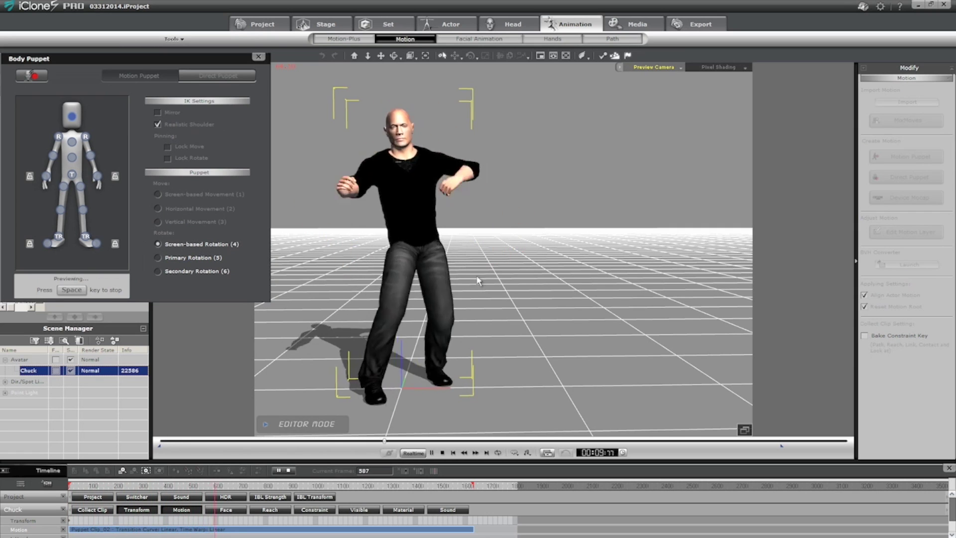
pyautogui.press('5')
pyautogui.press('space')
# - Open facial puppeteering for the character and preview it with the 01_Chuck face profile, returning the playhead to the start
pyautogui.click(442, 38)
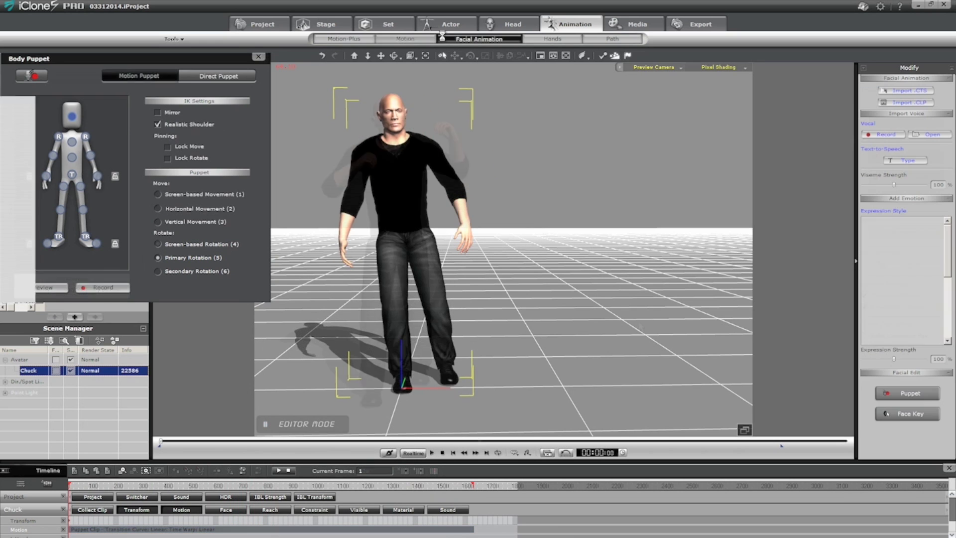
pyautogui.click(906, 394)
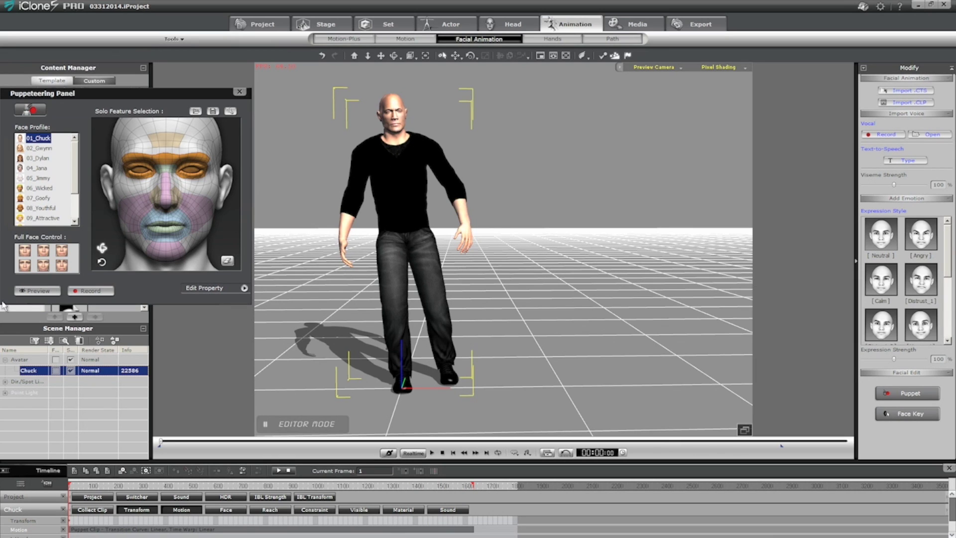
pyautogui.click(23, 293)
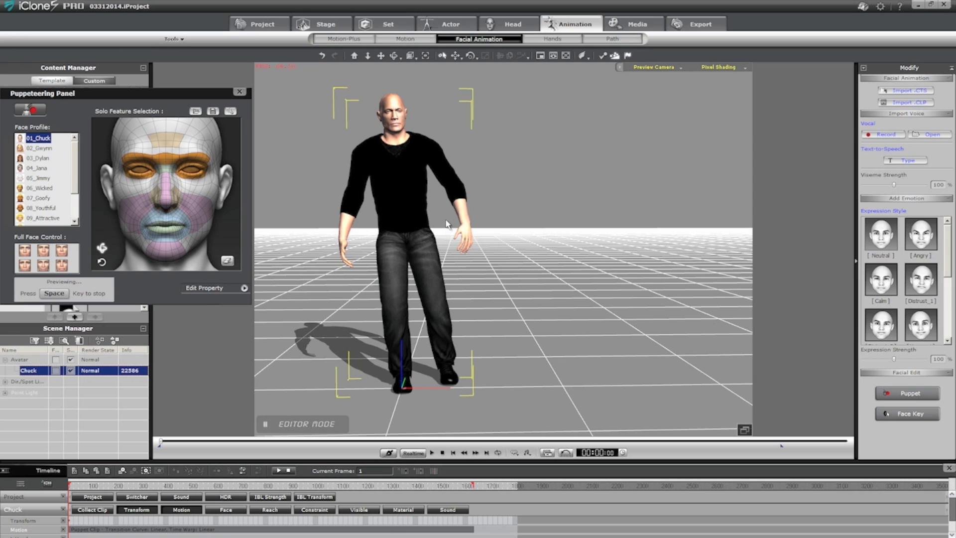
pyautogui.press('space')
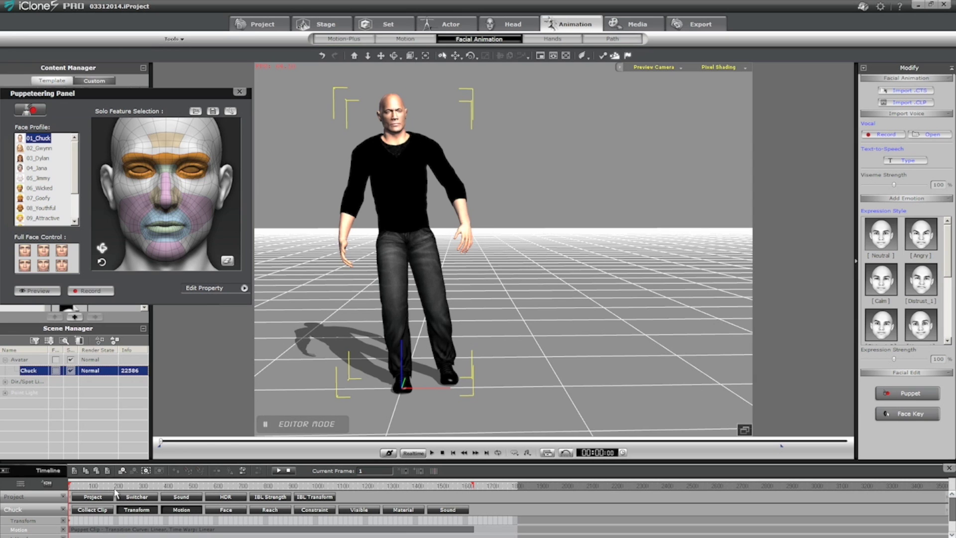
pyautogui.press('space')
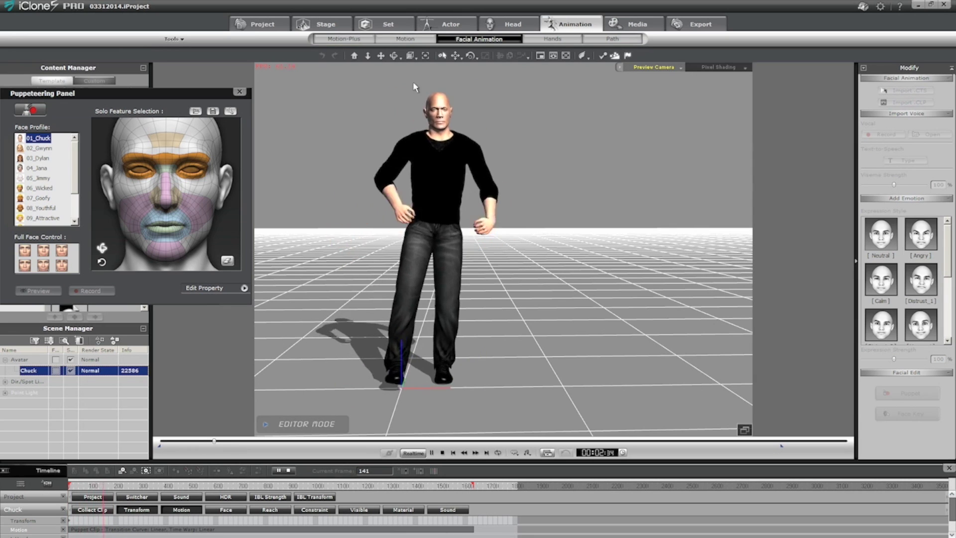
pyautogui.press('space')
pyautogui.press('Home')
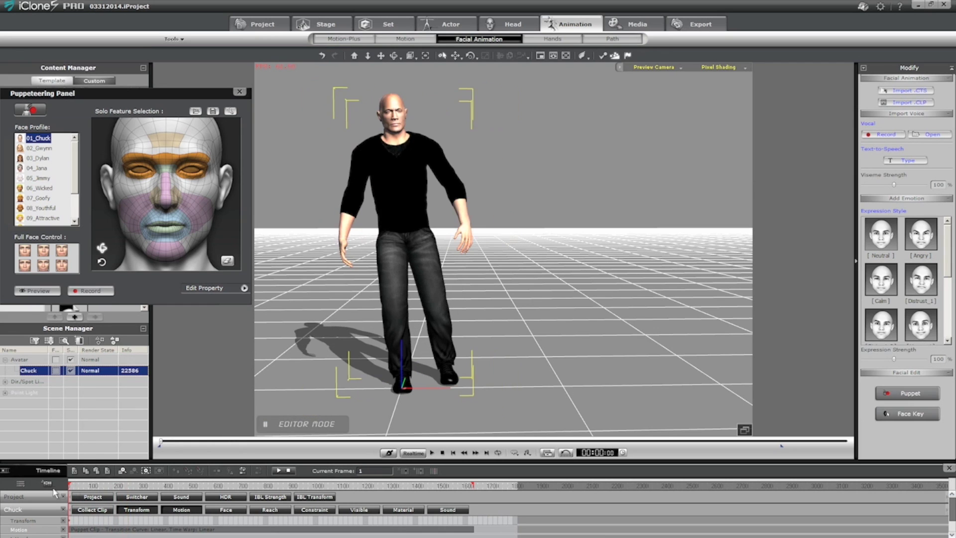
# - Preview the facial puppet, adding the mouth area to the solo feature selection for another trial
pyautogui.click(36, 292)
pyautogui.press('space')
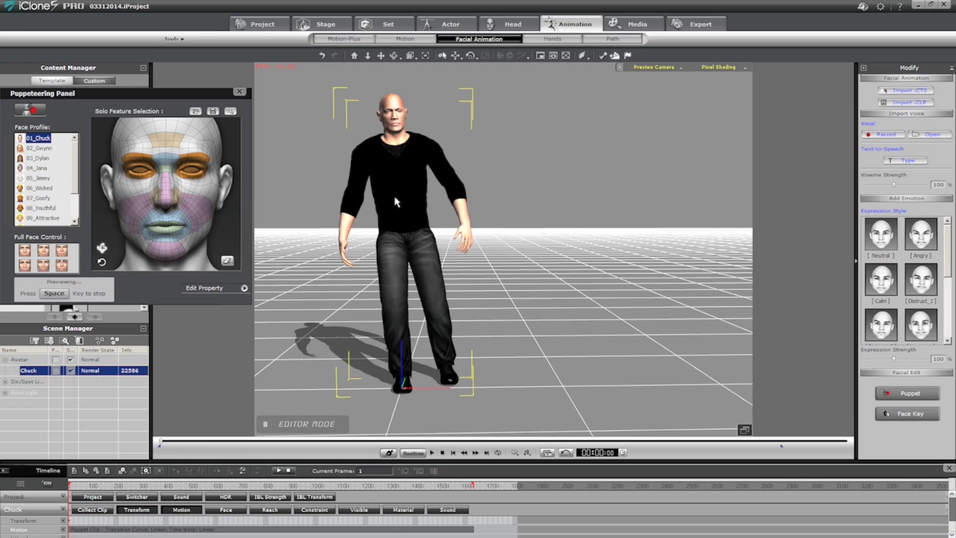
pyautogui.press('space')
pyautogui.press('space')
pyautogui.press('space')
pyautogui.click(167, 217)
pyautogui.press('space')
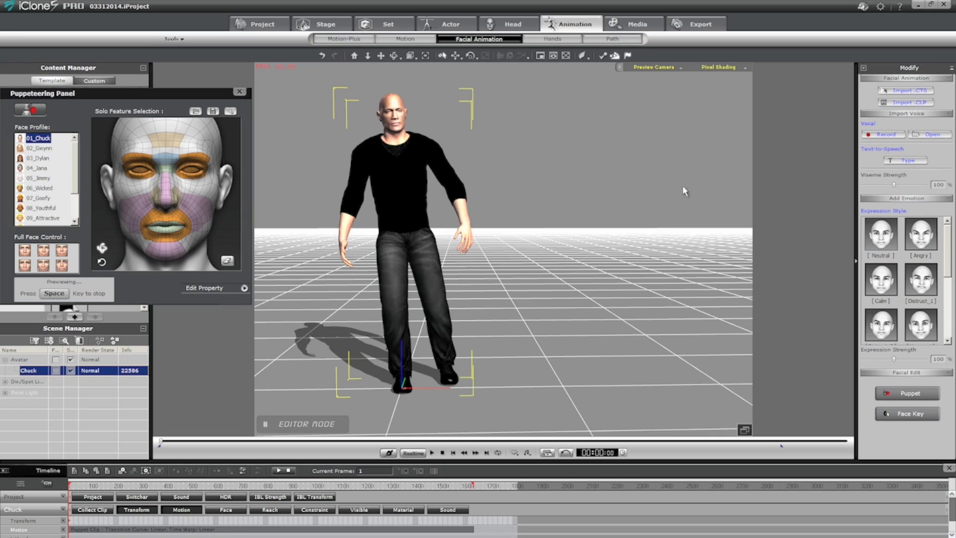
pyautogui.press('space')
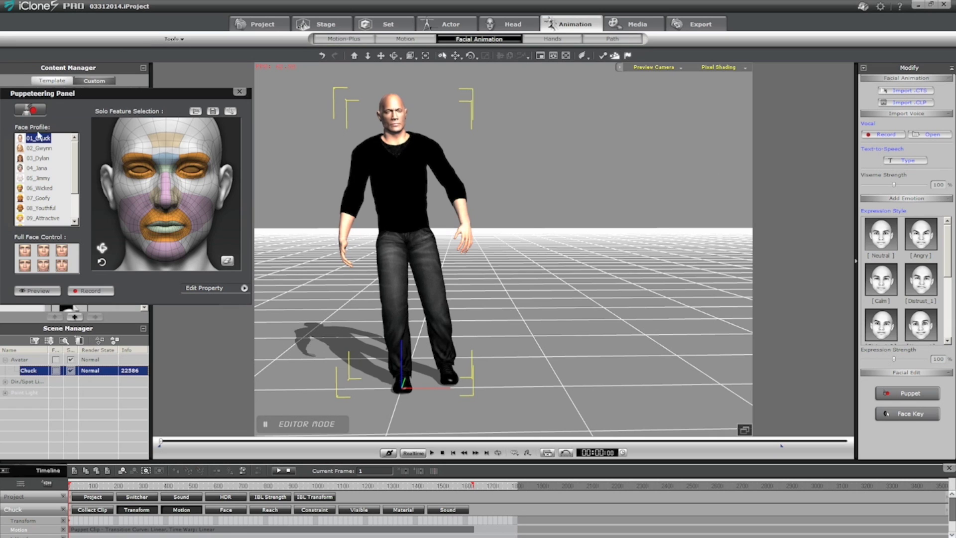
# - Preview the third and first Full Face Control presets over the body motion, keeping the first preset selected
pyautogui.click(68, 253)
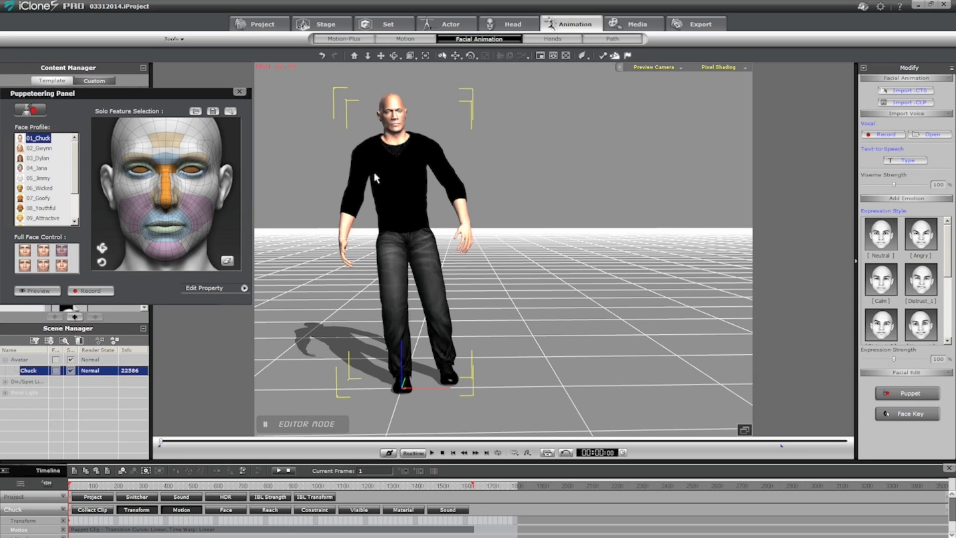
pyautogui.press('space')
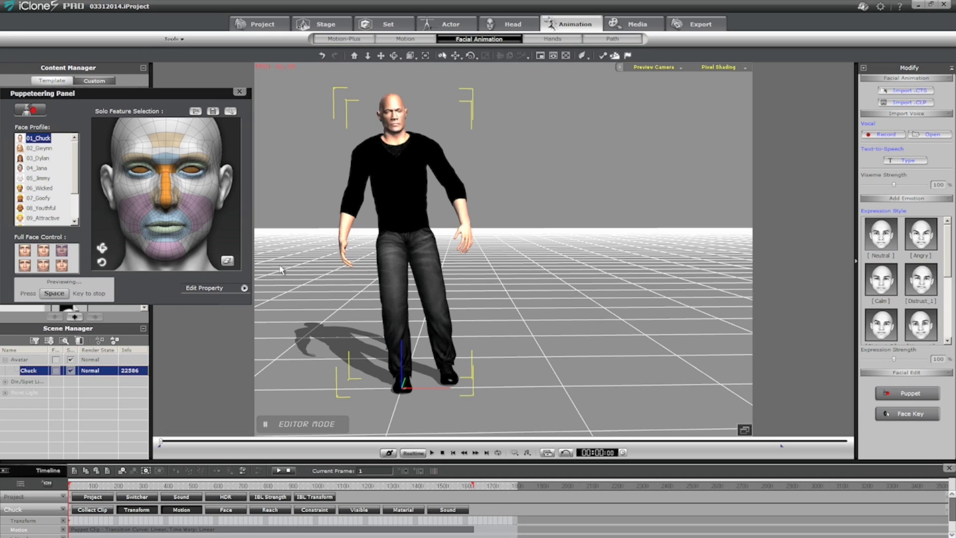
pyautogui.click(26, 255)
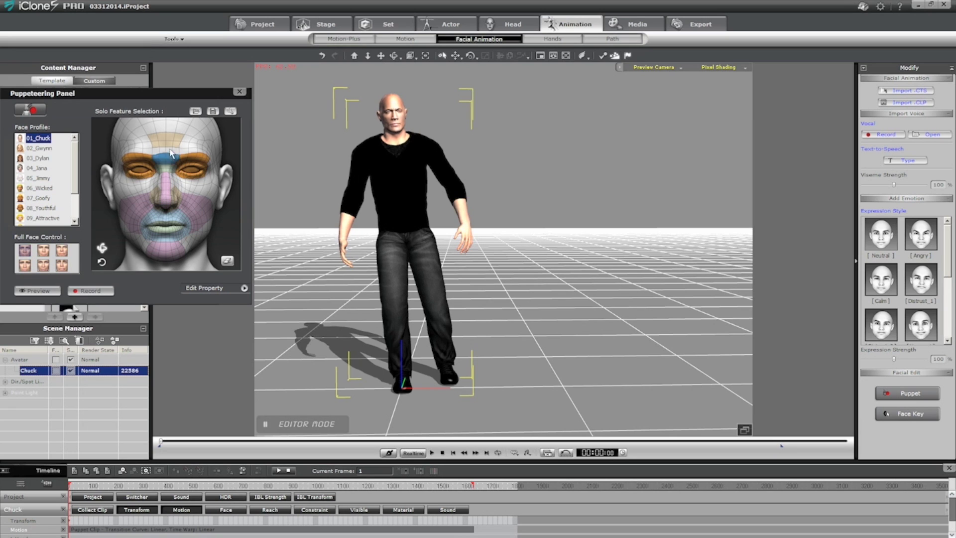
pyautogui.press('space')
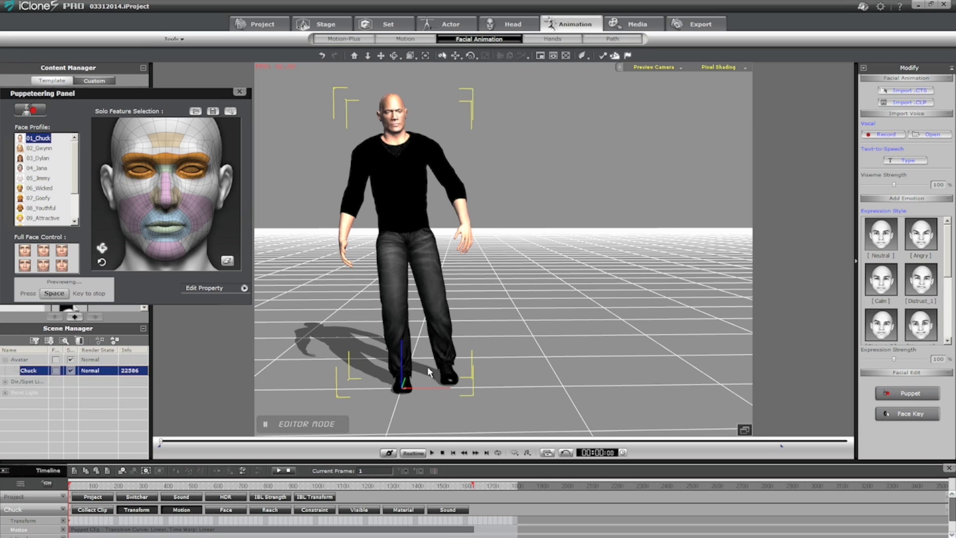
pyautogui.press('space')
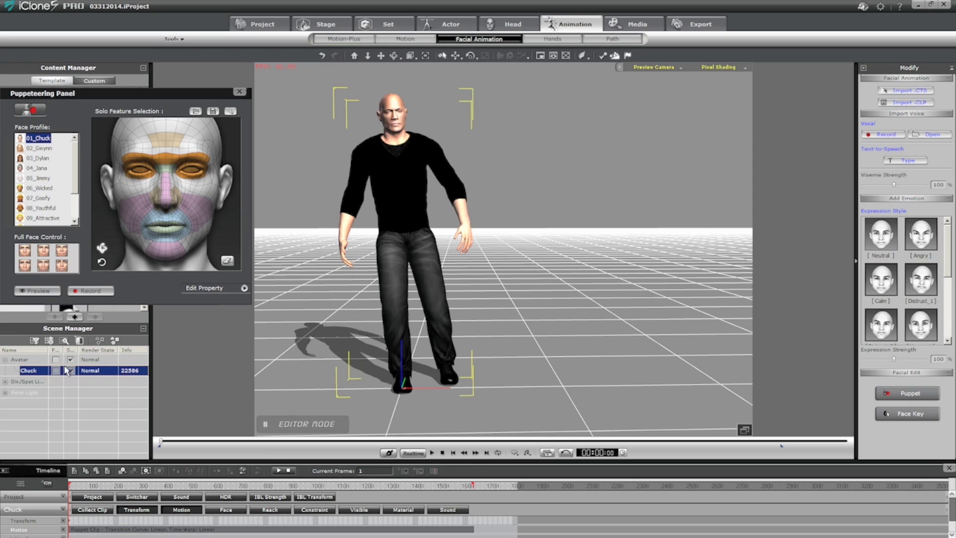
pyautogui.moveTo(98, 483); pyautogui.dragTo(58, 488)
pyautogui.press('space')
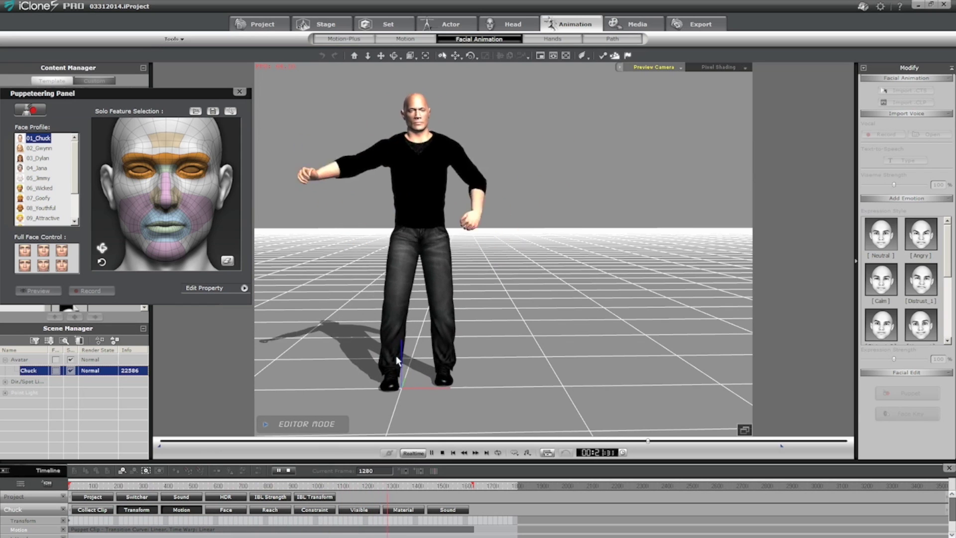
pyautogui.press('space')
# - Rewind to the start, preview the first Full Face Control preset again and record a facial puppet take over the body motion
pyautogui.moveTo(131, 485); pyautogui.dragTo(59, 494)
pyautogui.click(38, 290)
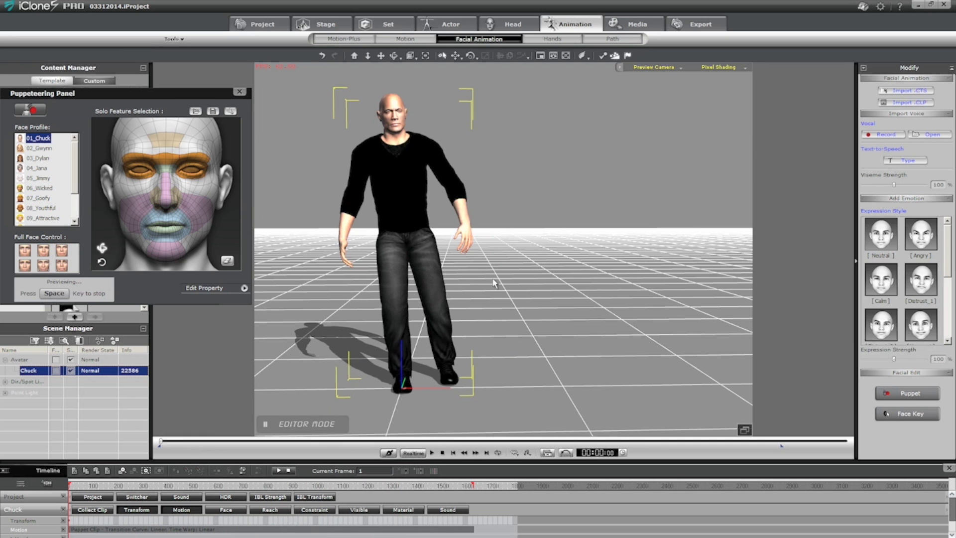
pyautogui.press('space')
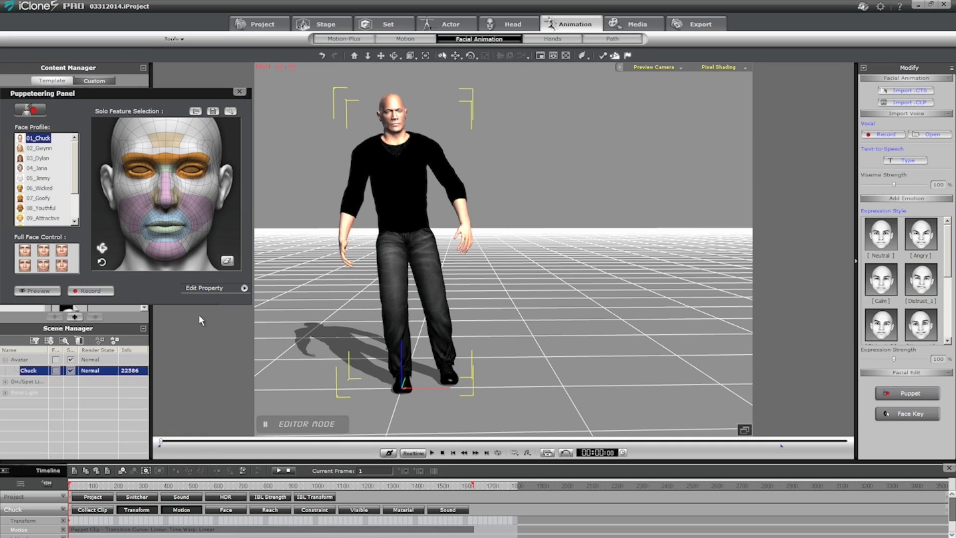
pyautogui.click(100, 293)
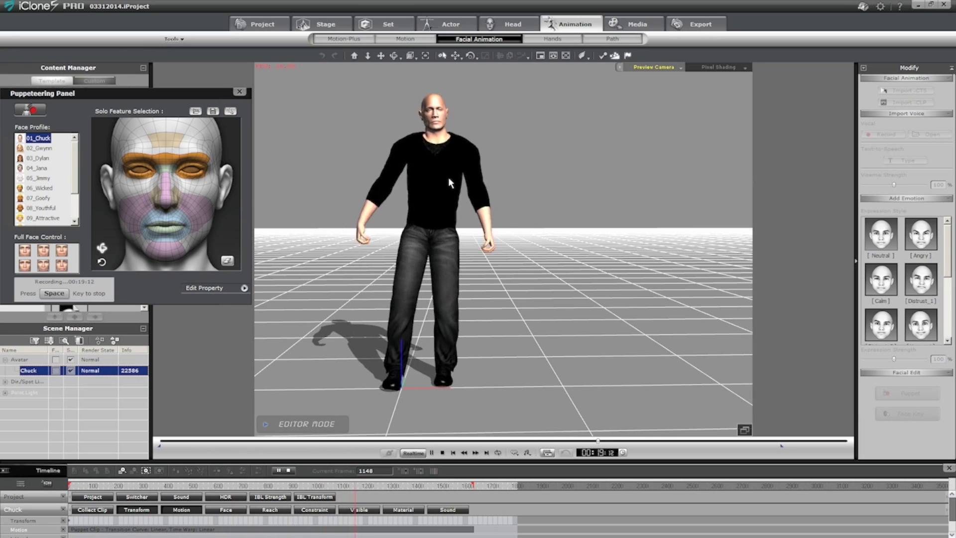
pyautogui.press('space')
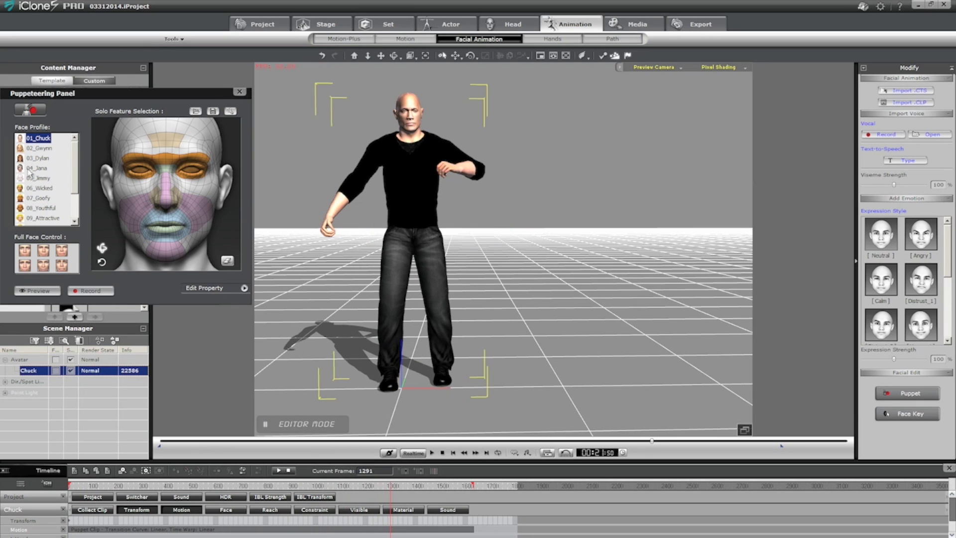
# - Try other Full Face Control presets, record a facial take from the start with the Happy preset, and close the Puppeteering Panel
pyautogui.click(46, 267)
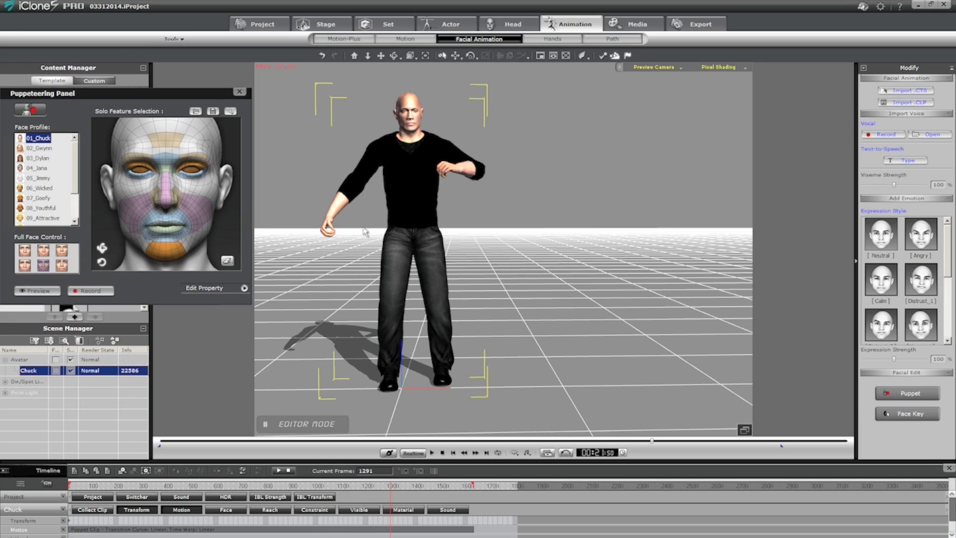
pyautogui.press('space')
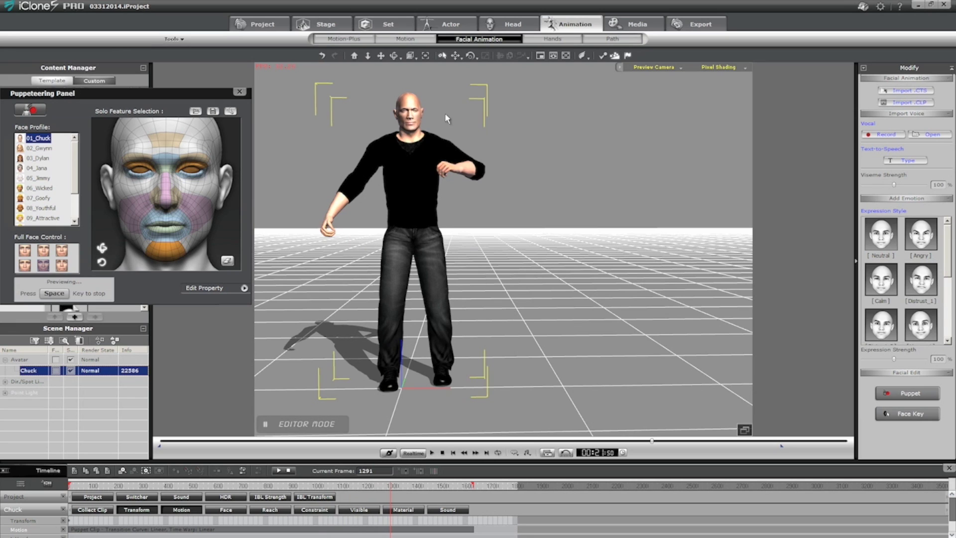
pyautogui.click(46, 252)
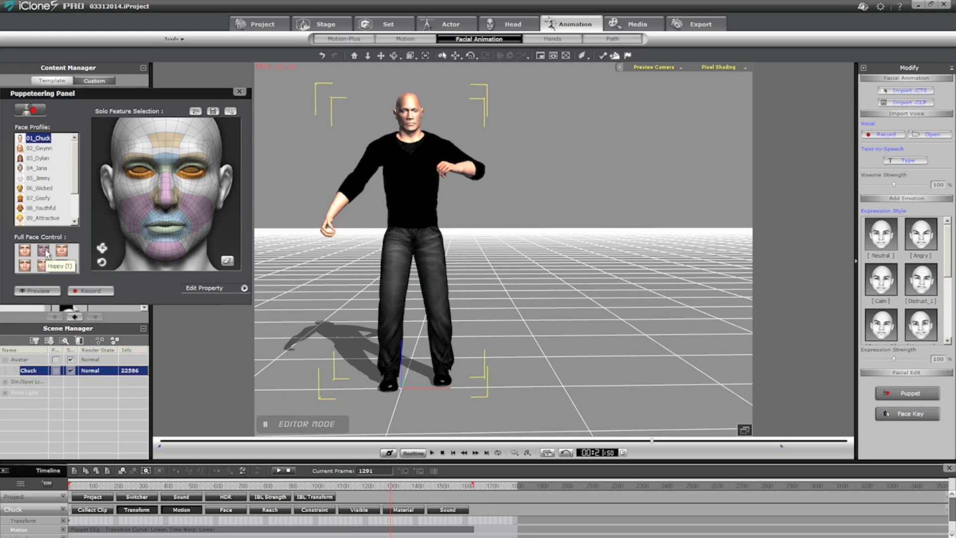
pyautogui.press('space')
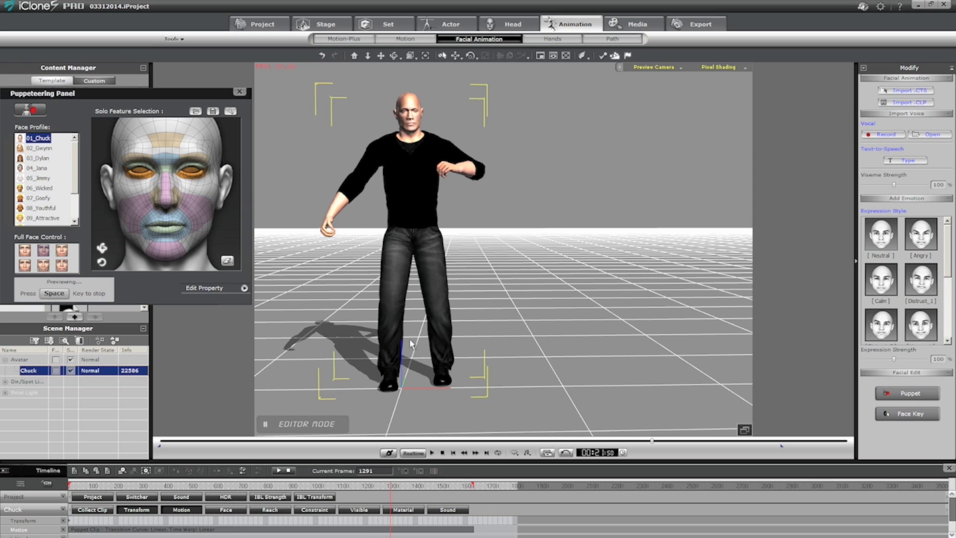
pyautogui.press('space')
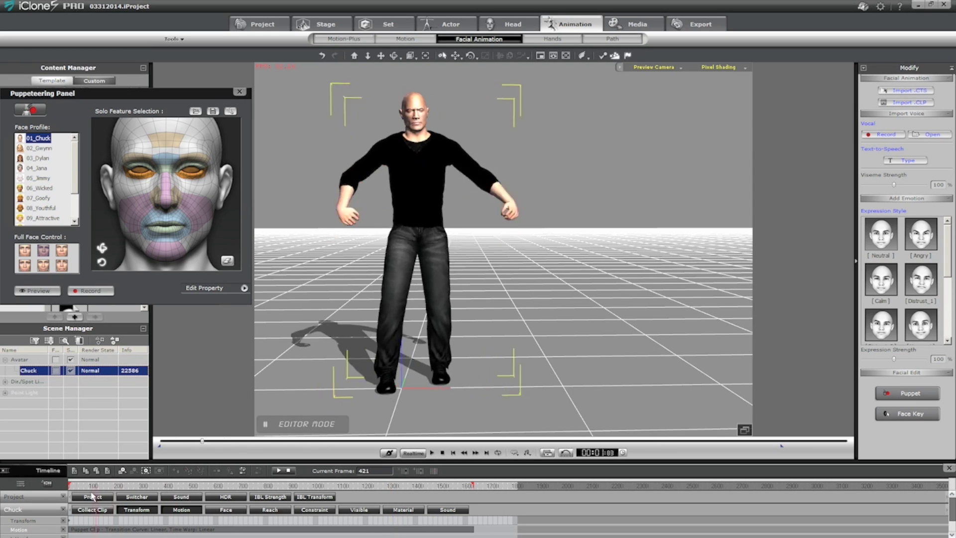
pyautogui.click(90, 290)
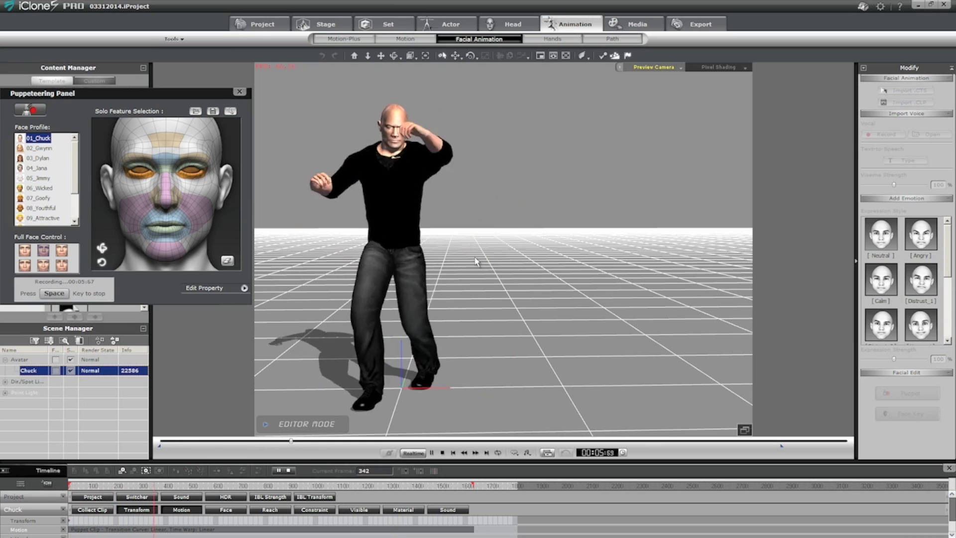
pyautogui.press('space')
pyautogui.click(240, 92)
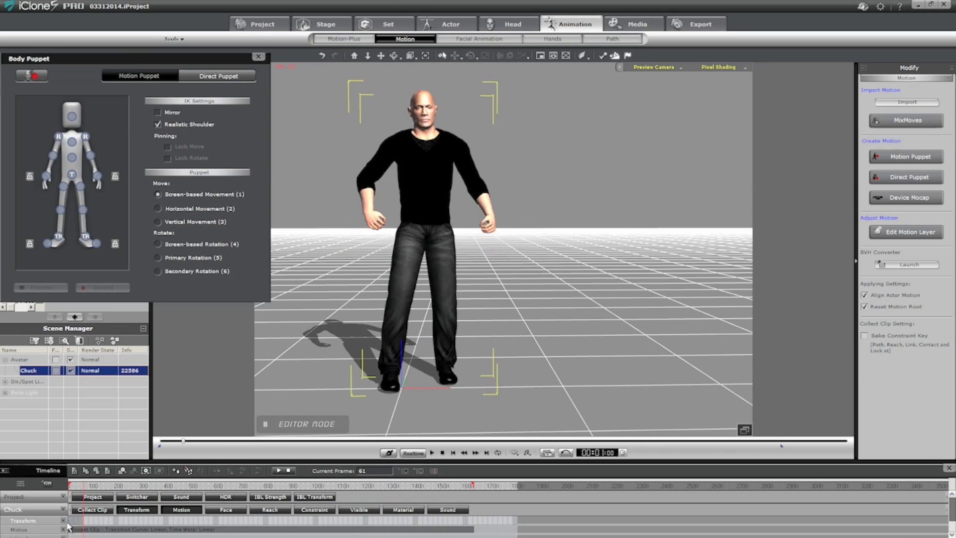
# - Show the character's Collect Clip track, mark a range from the timeline start and add it as MotionPlus to 3DXchange
pyautogui.click(68, 522)
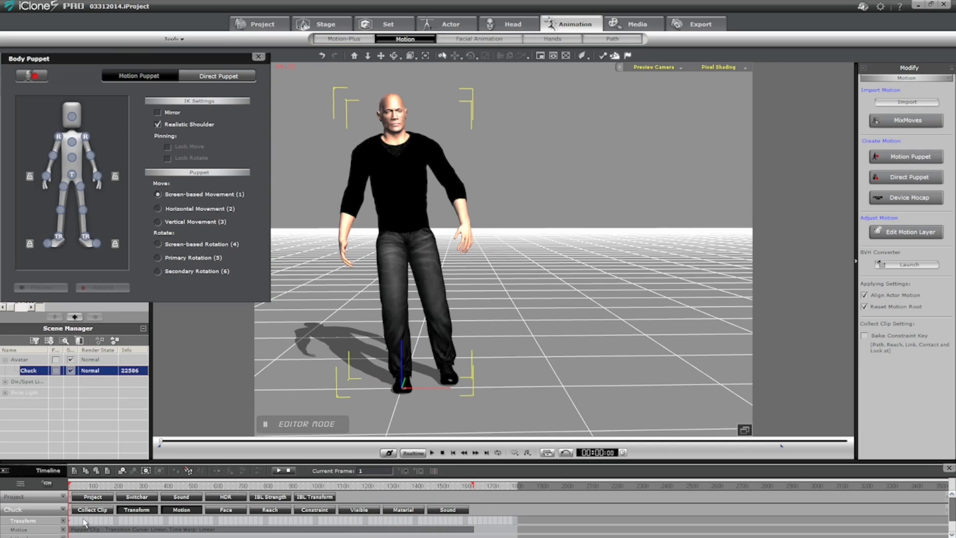
pyautogui.click(87, 510)
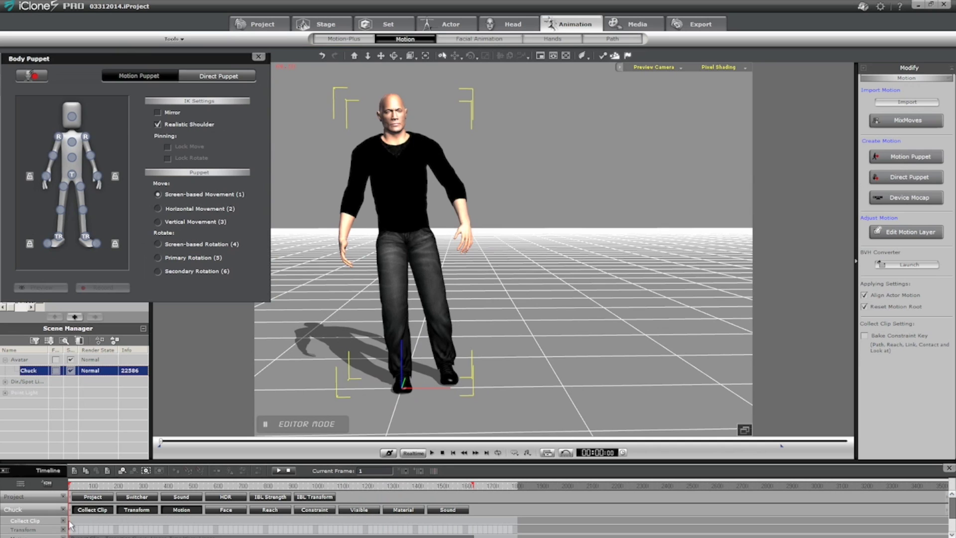
pyautogui.moveTo(69, 525); pyautogui.dragTo(425, 525)
pyautogui.rightClick(425, 522)
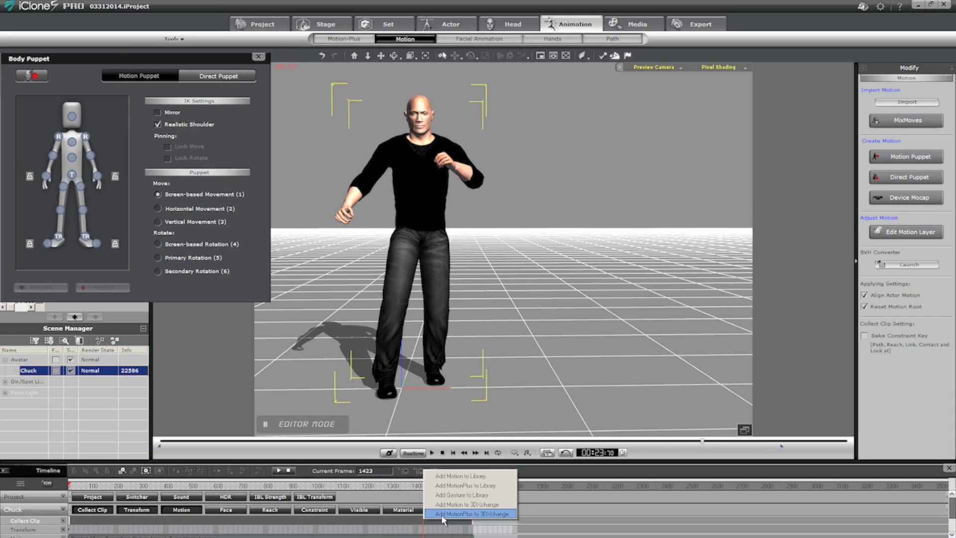
pyautogui.click(443, 514)
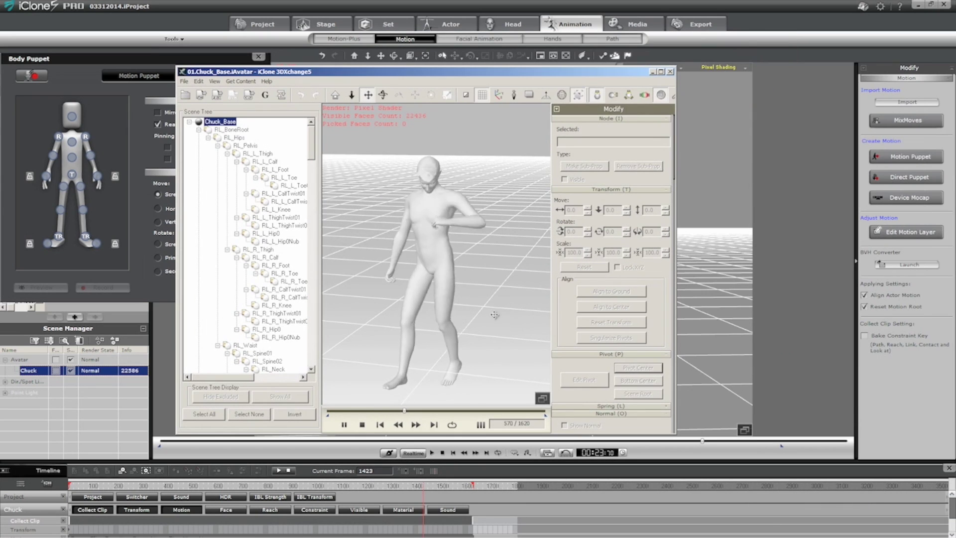
# - Inspect the transferred motion on Chuck_Base in 3DXchange, collapse its scene tree, and return to iClone, closing the Body Puppet panel
pyautogui.moveTo(459, 293); pyautogui.dragTo(400, 248, button='right')
pyautogui.click(189, 122)
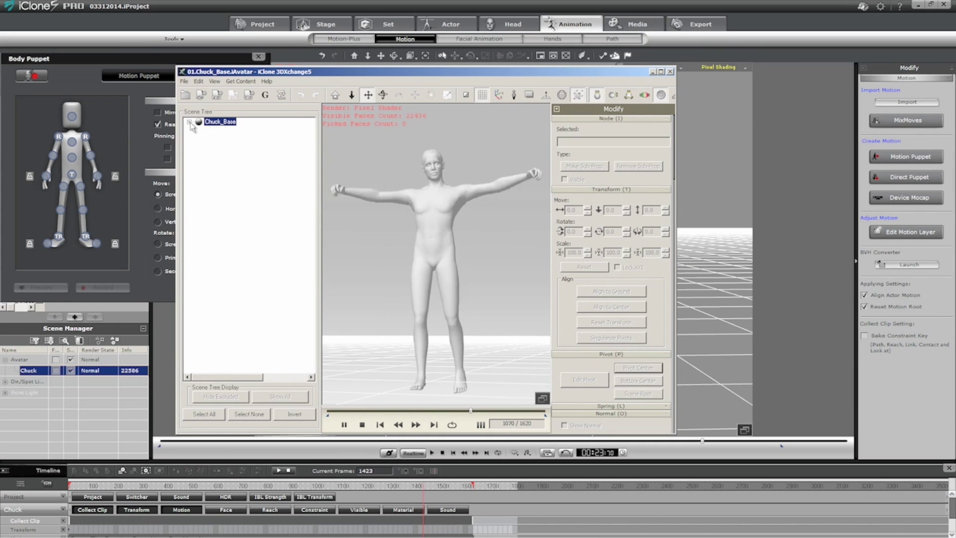
pyautogui.click(426, 289)
pyautogui.moveTo(366, 71); pyautogui.dragTo(951, 73)
pyautogui.click(277, 131)
pyautogui.click(257, 57)
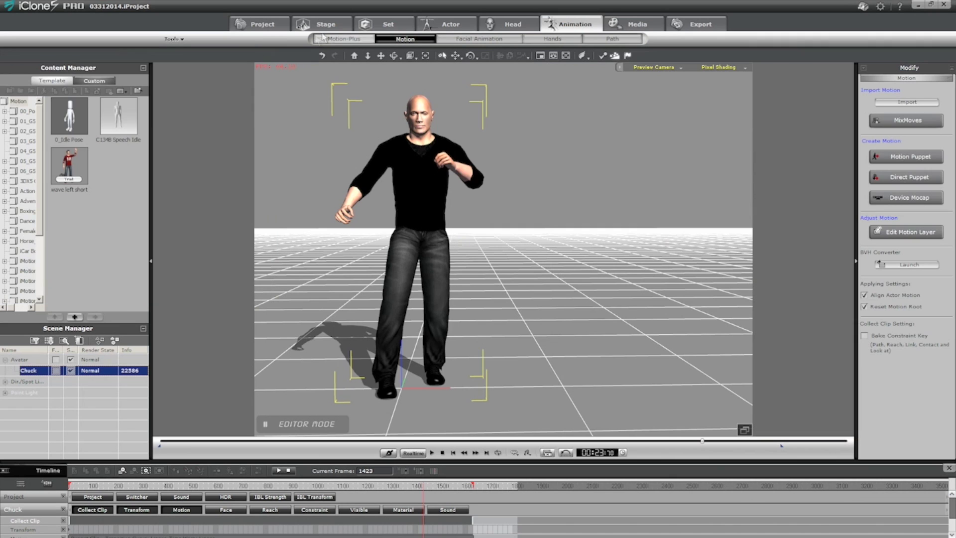
# - Save the Chuck character from the scene as a new custom avatar in the Actor library
pyautogui.click(445, 23)
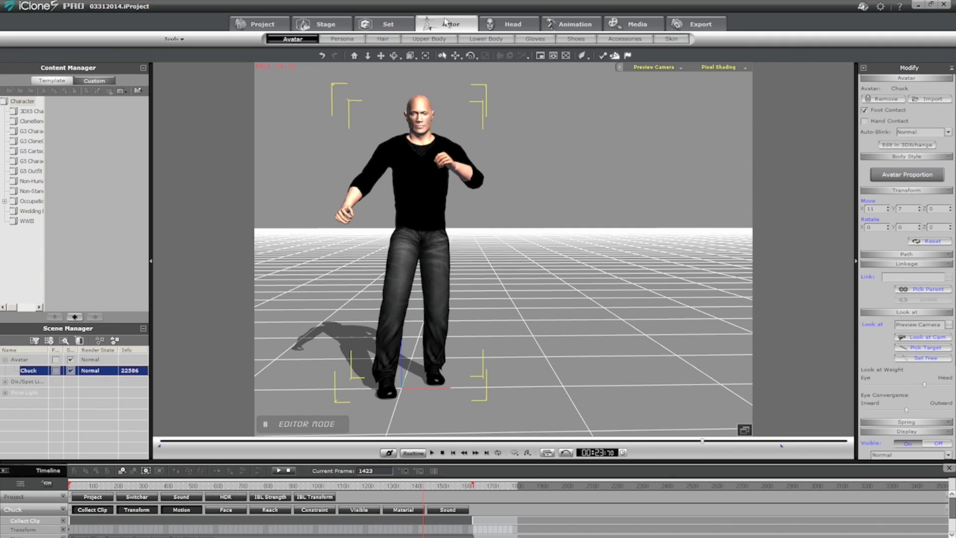
pyautogui.click(99, 81)
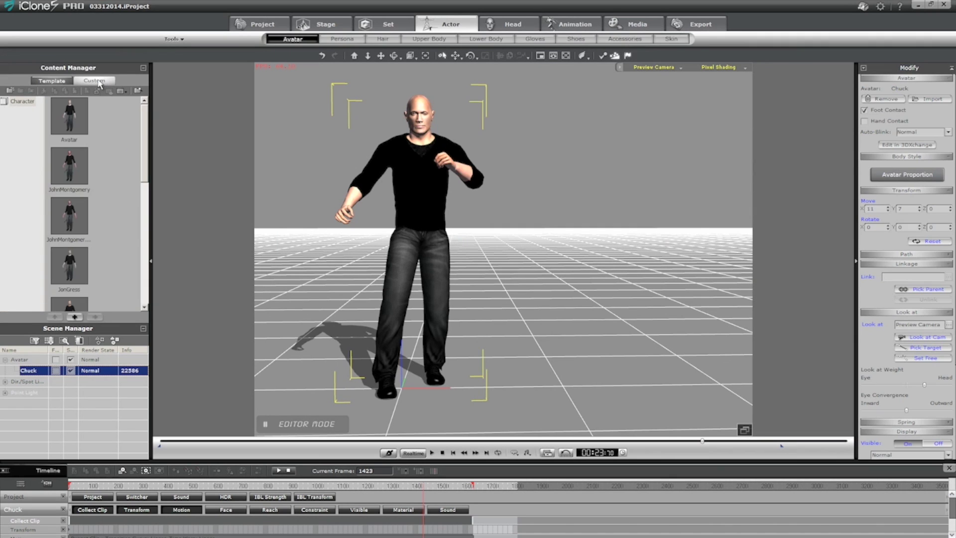
pyautogui.click(74, 317)
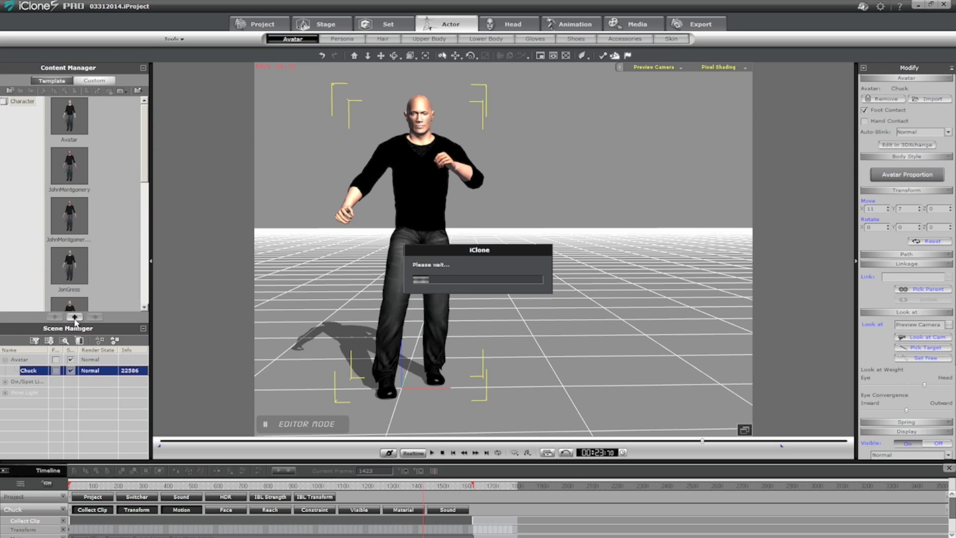
# - Restore iClone to a smaller window, close the Mocap Device Plug-in, and arrange iClone and 3DXchange side by side
pyautogui.click(931, 6)
pyautogui.moveTo(487, 68); pyautogui.dragTo(343, 10)
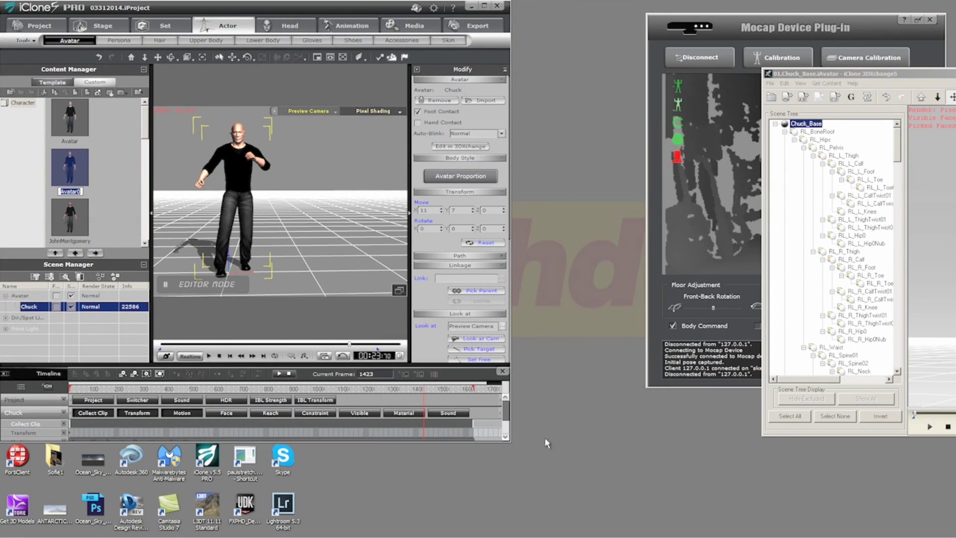
pyautogui.moveTo(509, 441); pyautogui.dragTo(518, 537)
pyautogui.click(929, 20)
pyautogui.moveTo(846, 73); pyautogui.dragTo(603, 6)
pyautogui.moveTo(648, 371); pyautogui.dragTo(647, 536)
pyautogui.moveTo(145, 138); pyautogui.dragTo(146, 267)
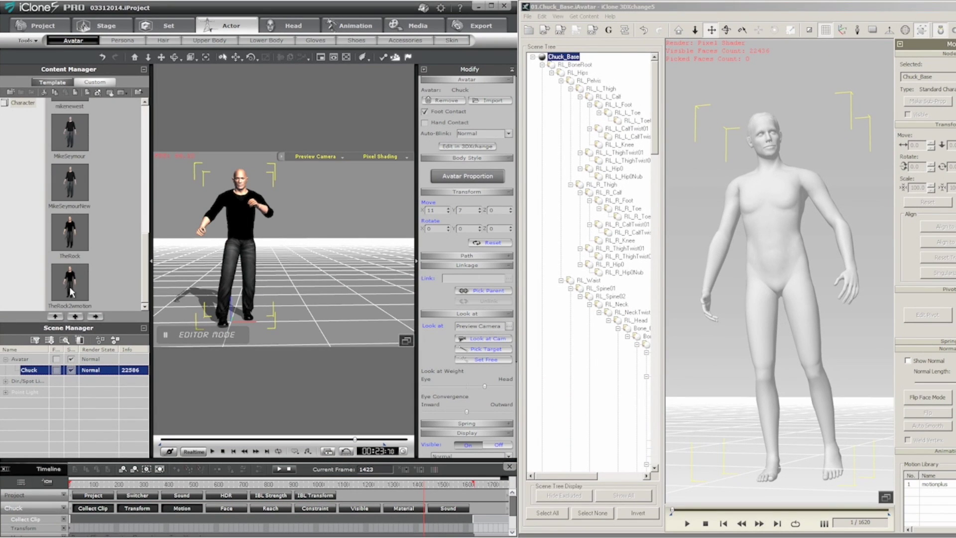
pyautogui.moveTo(70, 282); pyautogui.dragTo(739, 289)
pyautogui.click(844, 295)
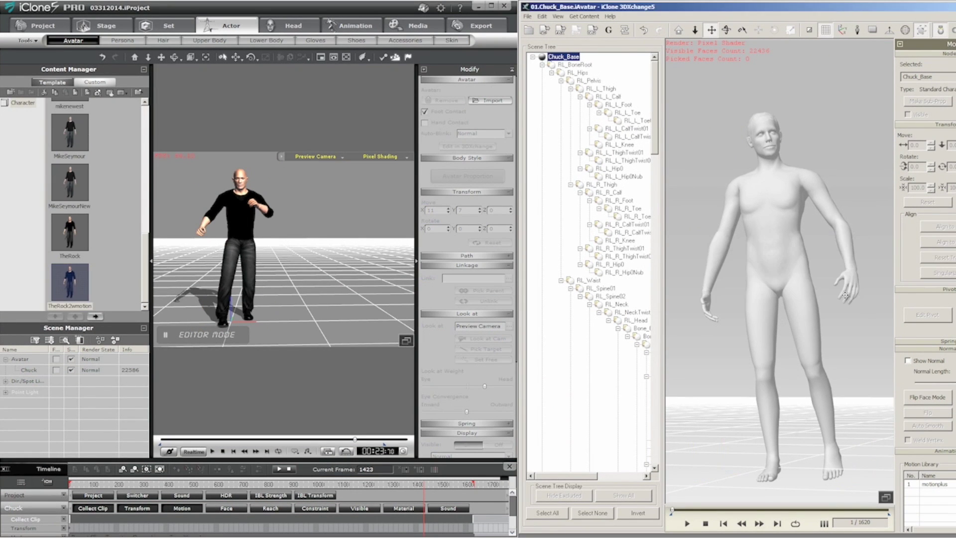
# - Save Chuck again as a new custom avatar and load that avatar into 3DXchange in place of Chuck_Base
pyautogui.click(145, 256)
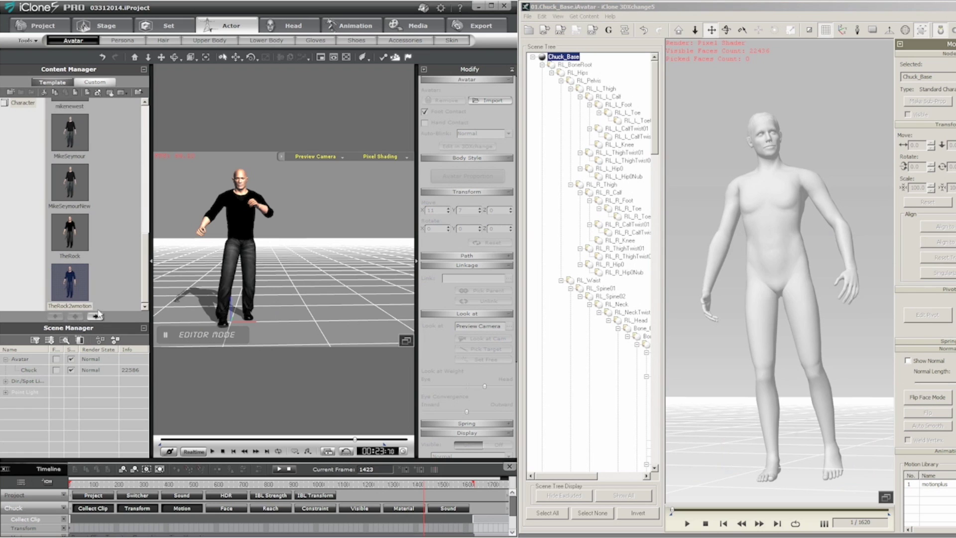
pyautogui.click(239, 214)
pyautogui.click(75, 316)
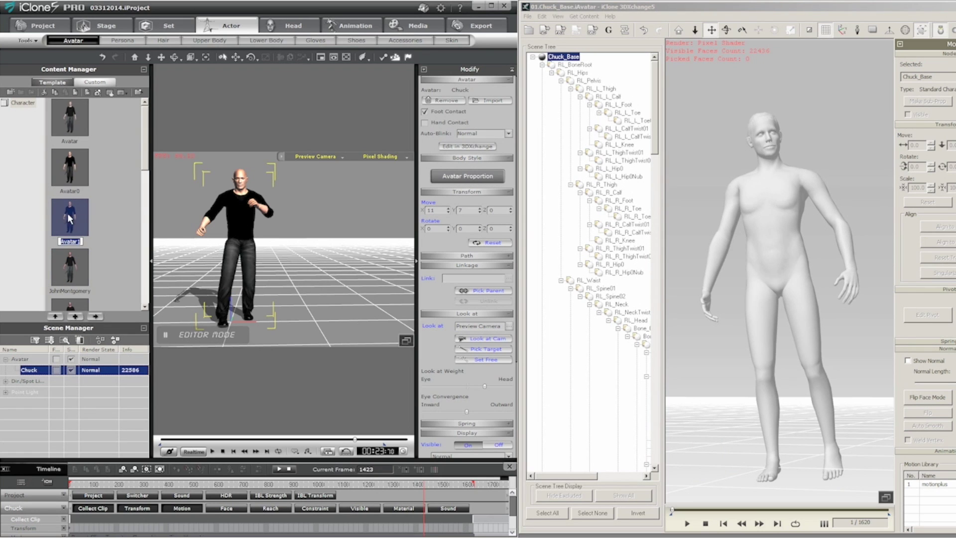
pyautogui.moveTo(68, 215); pyautogui.dragTo(737, 302)
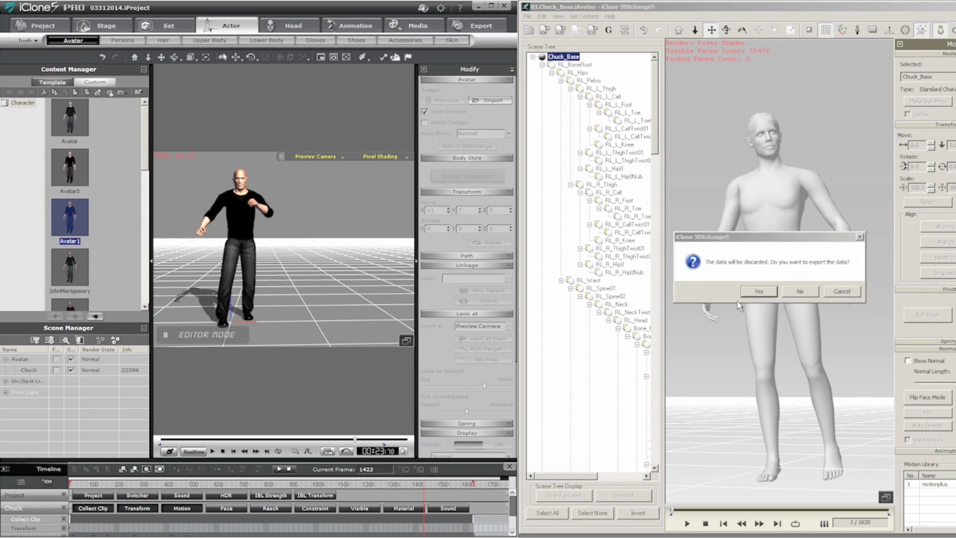
pyautogui.click(774, 292)
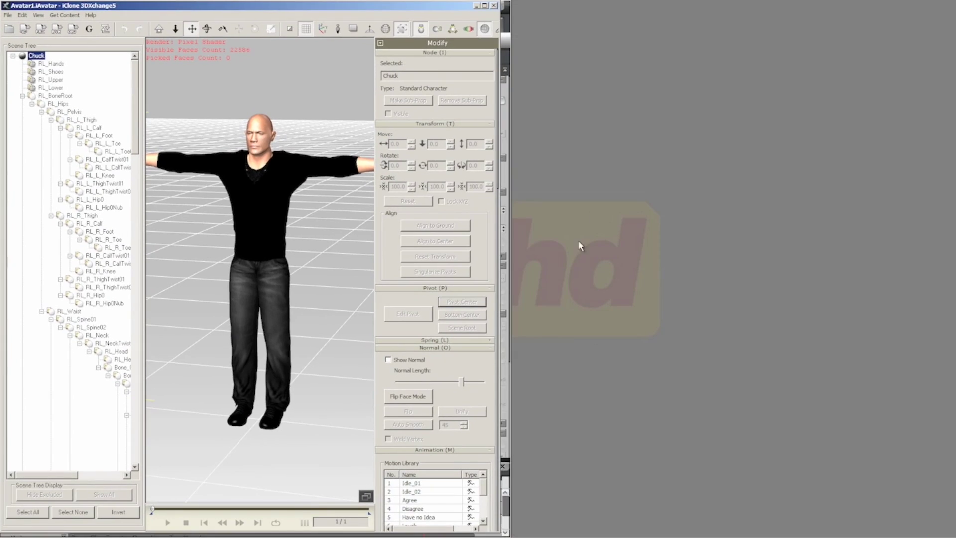
# - Enlarge 3DXchange, add Chuck's collected clip from iClone to it as MotionPlus, and stop the motion's playback
pyautogui.moveTo(499, 253); pyautogui.dragTo(952, 273)
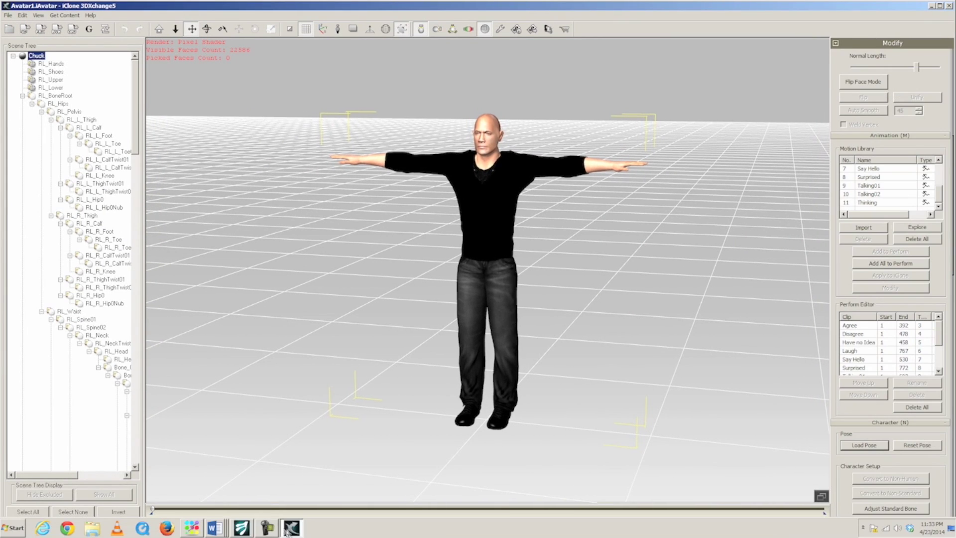
pyautogui.click(243, 529)
pyautogui.rightClick(164, 517)
pyautogui.click(212, 512)
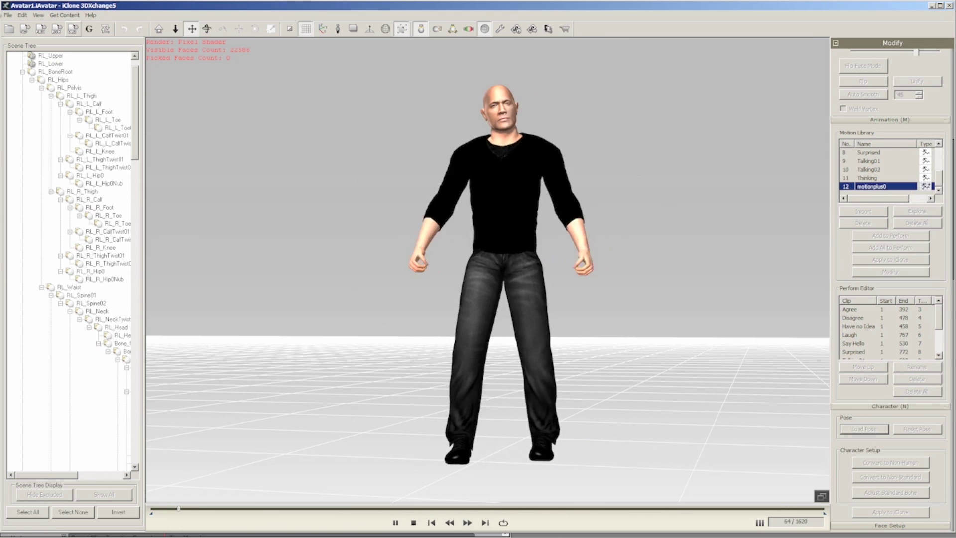
pyautogui.click(413, 522)
# - Start an FBX export of the animated Chuck and set the target tool preset to GameEngine_Unreal
pyautogui.click(8, 16)
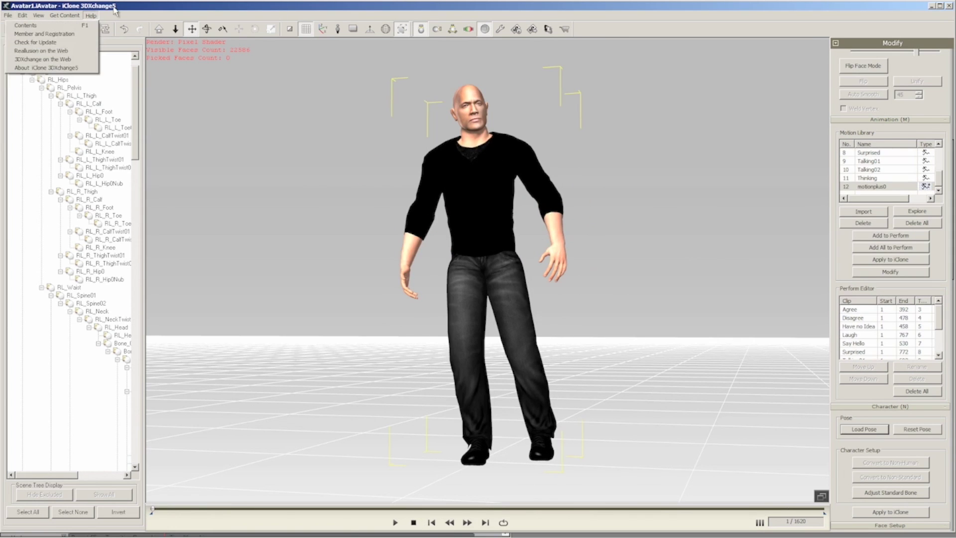
pyautogui.click(90, 15)
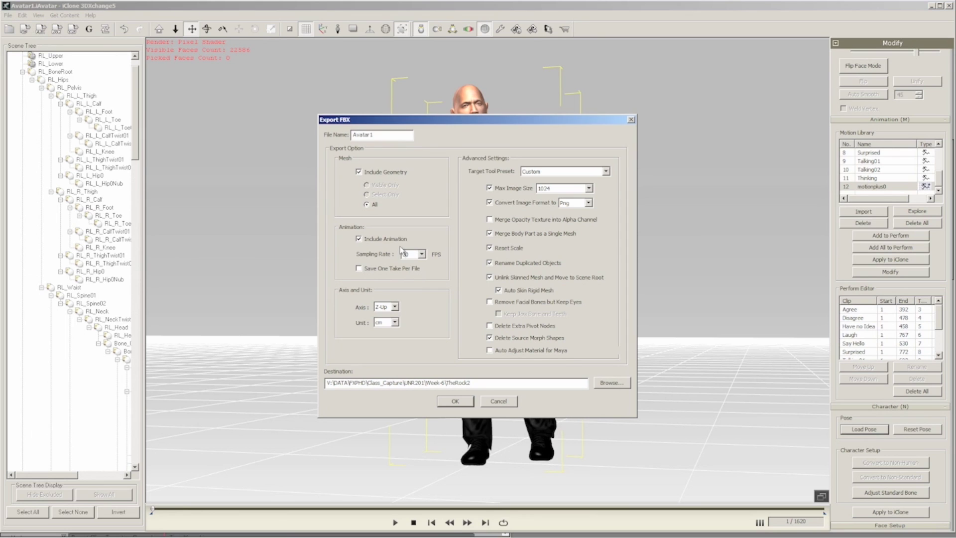
pyautogui.click(605, 172)
pyautogui.click(599, 203)
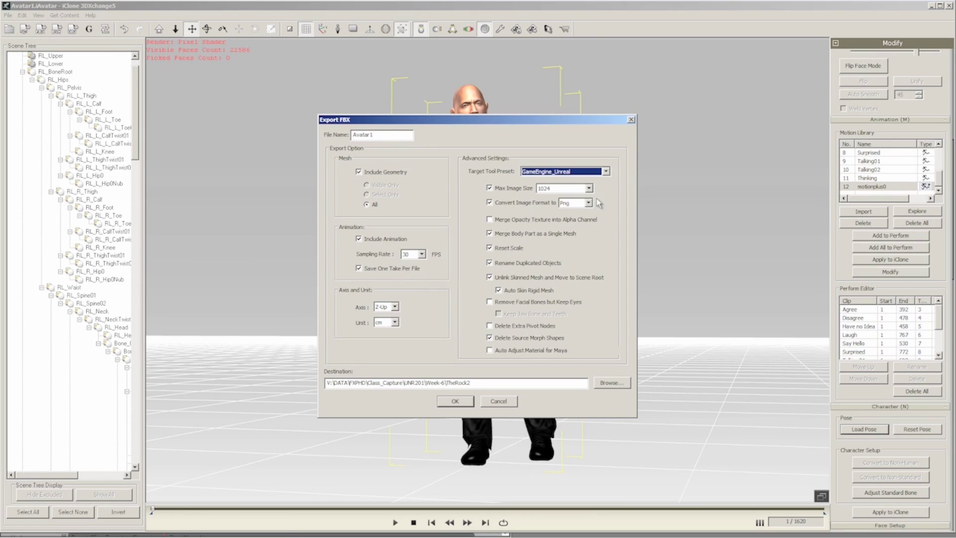